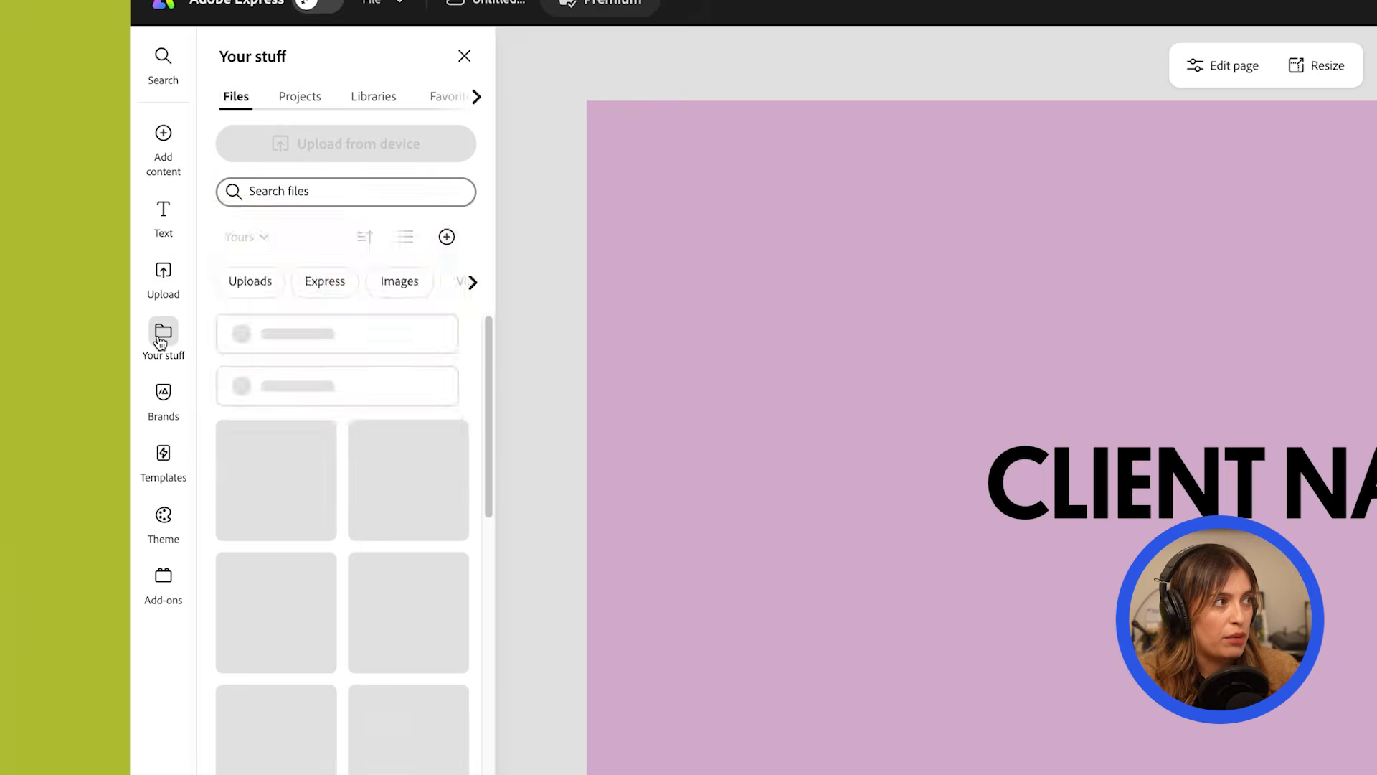
Add the brown wordmark logo from the 2026 brand kit centered above the CLIENT NAME text on the cover page.
{"action": "left_click", "coordinate": [163, 396]}
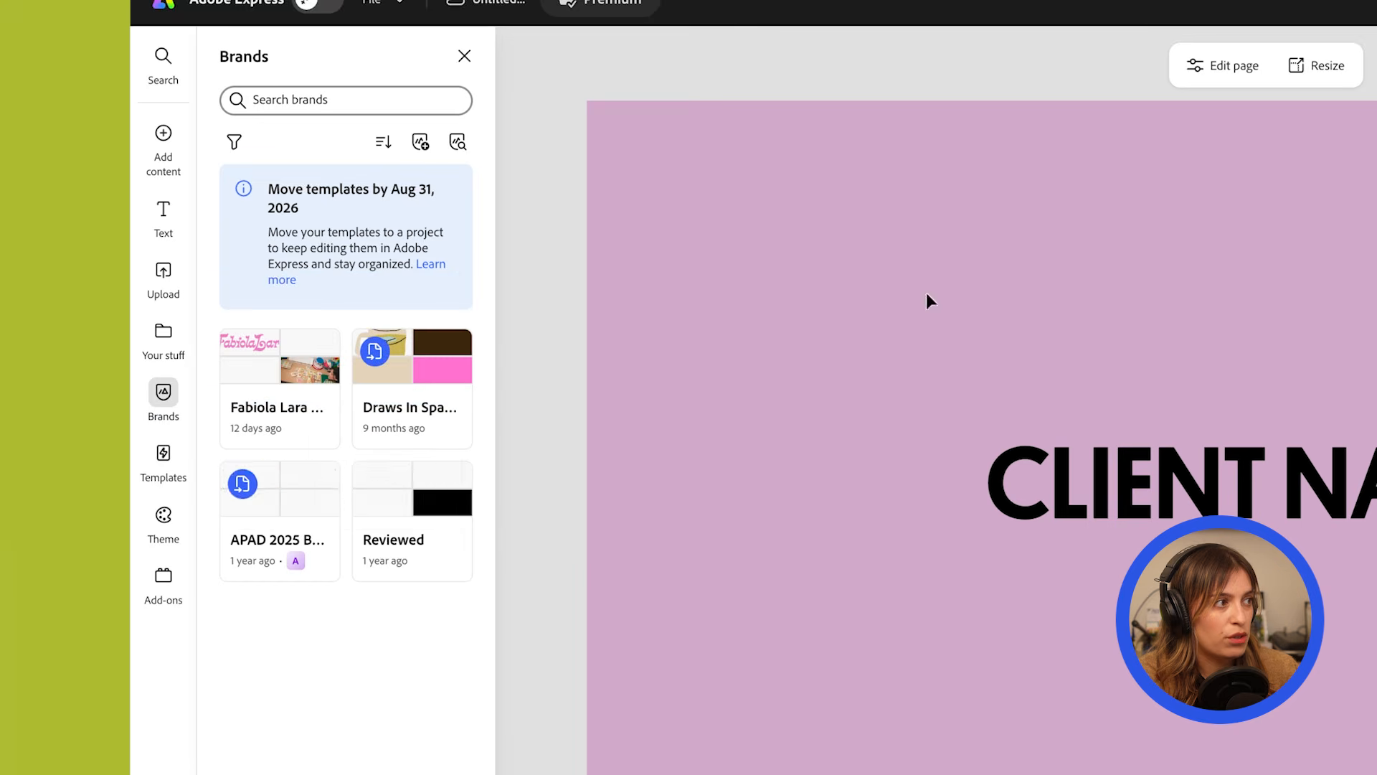
{"action": "left_click", "coordinate": [287, 366]}
{"action": "scroll", "coordinate": [396, 733], "scroll_direction": "down", "scroll_amount": 2}
{"action": "scroll", "coordinate": [396, 733], "scroll_direction": "down", "scroll_amount": 7}
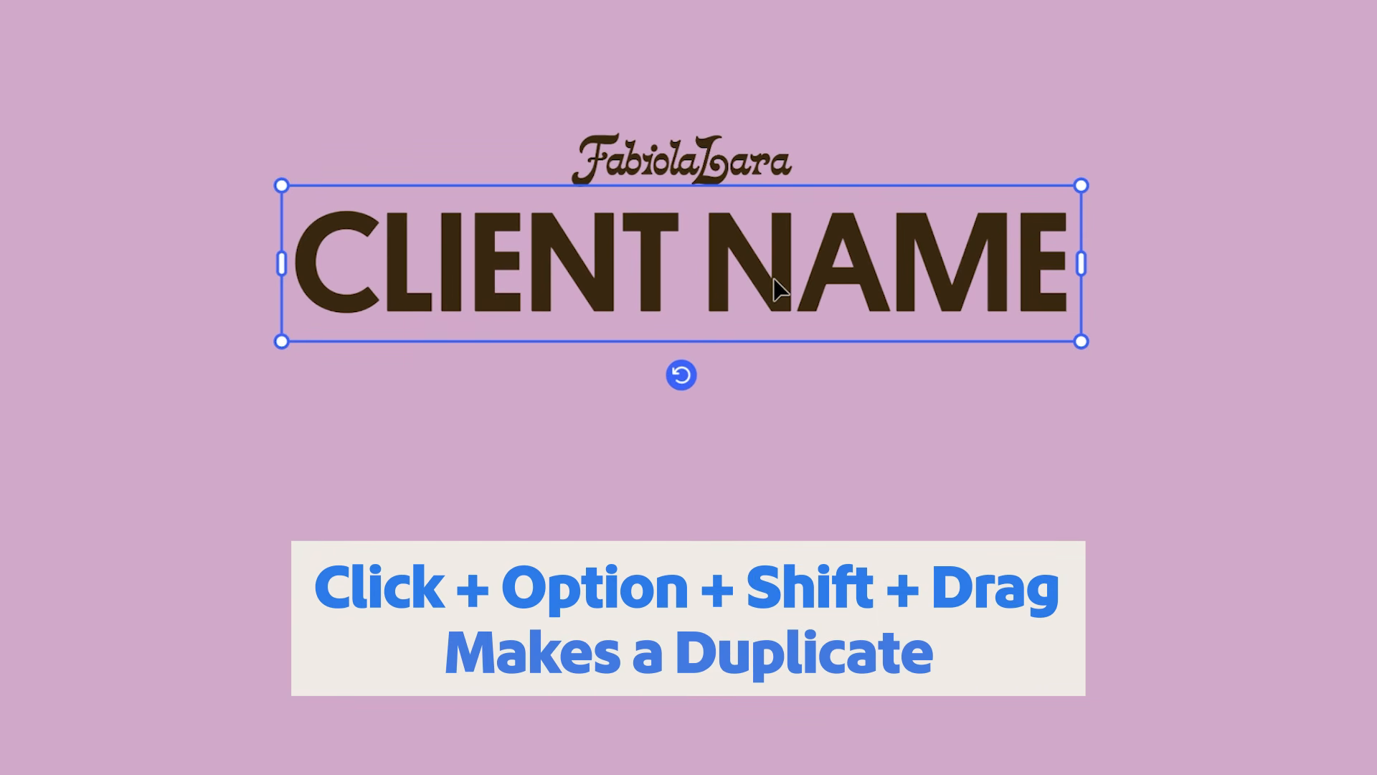
Duplicate the CLIENT NAME text directly below the original and replace the copy's wording with xx/xx/2026.
{"action": "key", "text": "alt"}
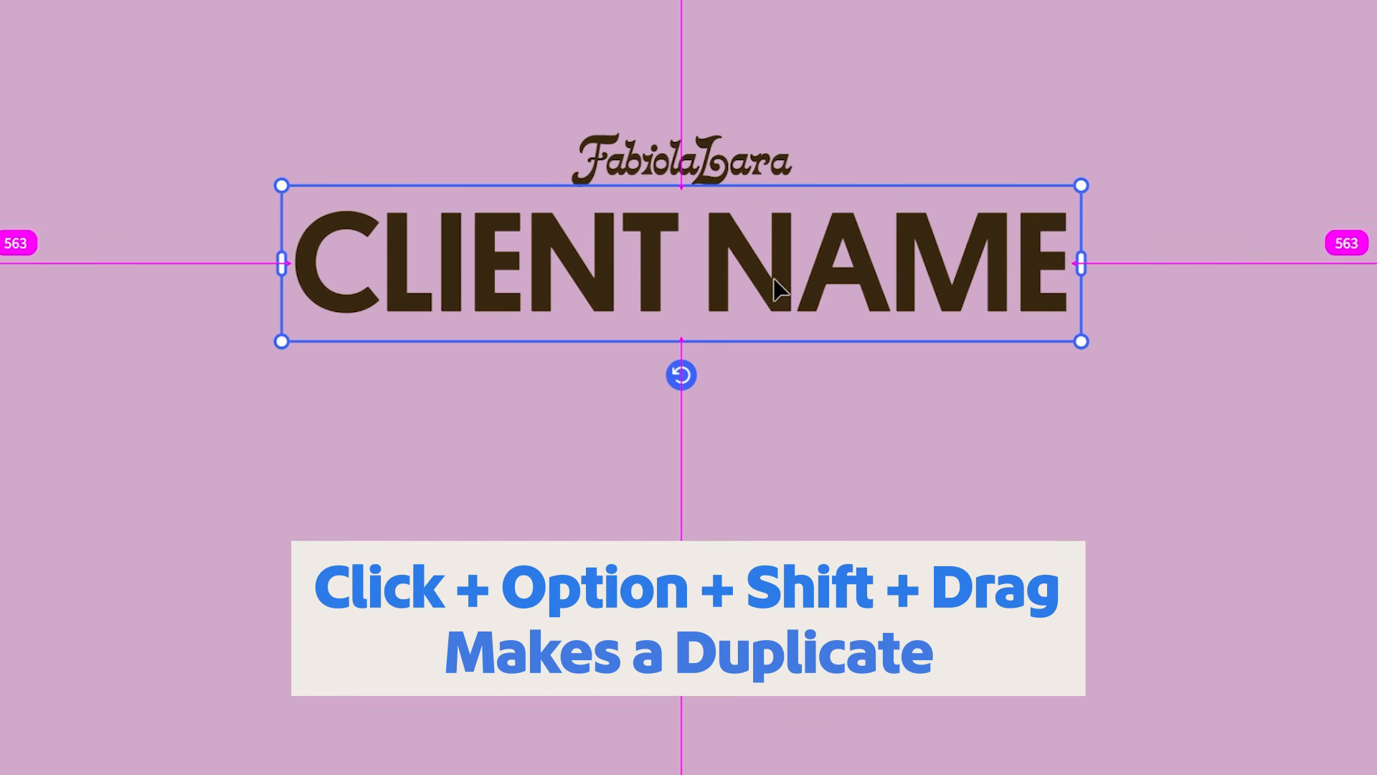
{"action": "left_click_drag", "start_coordinate": [780, 278], "coordinate": [780, 384]}
{"action": "double_click", "coordinate": [780, 384]}
{"action": "key", "text": "super+a"}
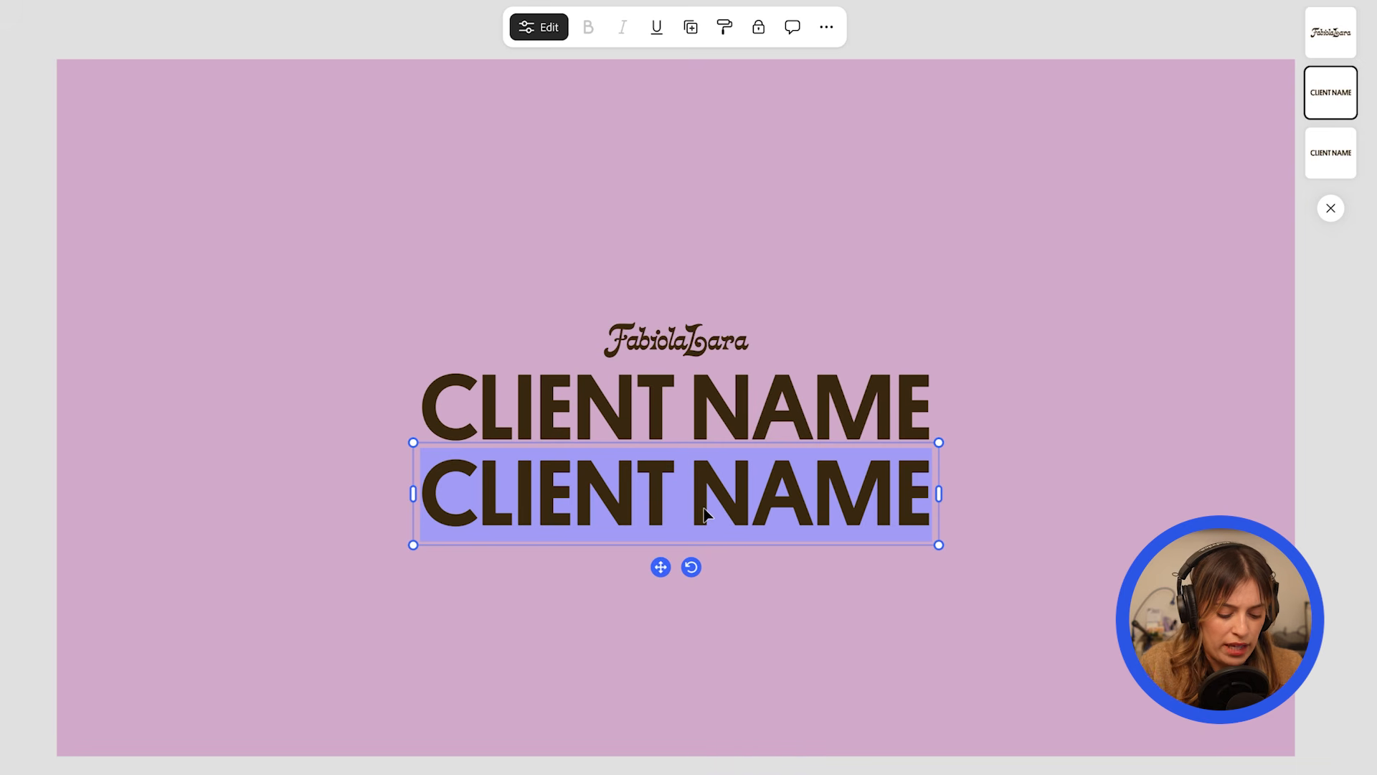
{"action": "type", "text": "Xx/xx/"}
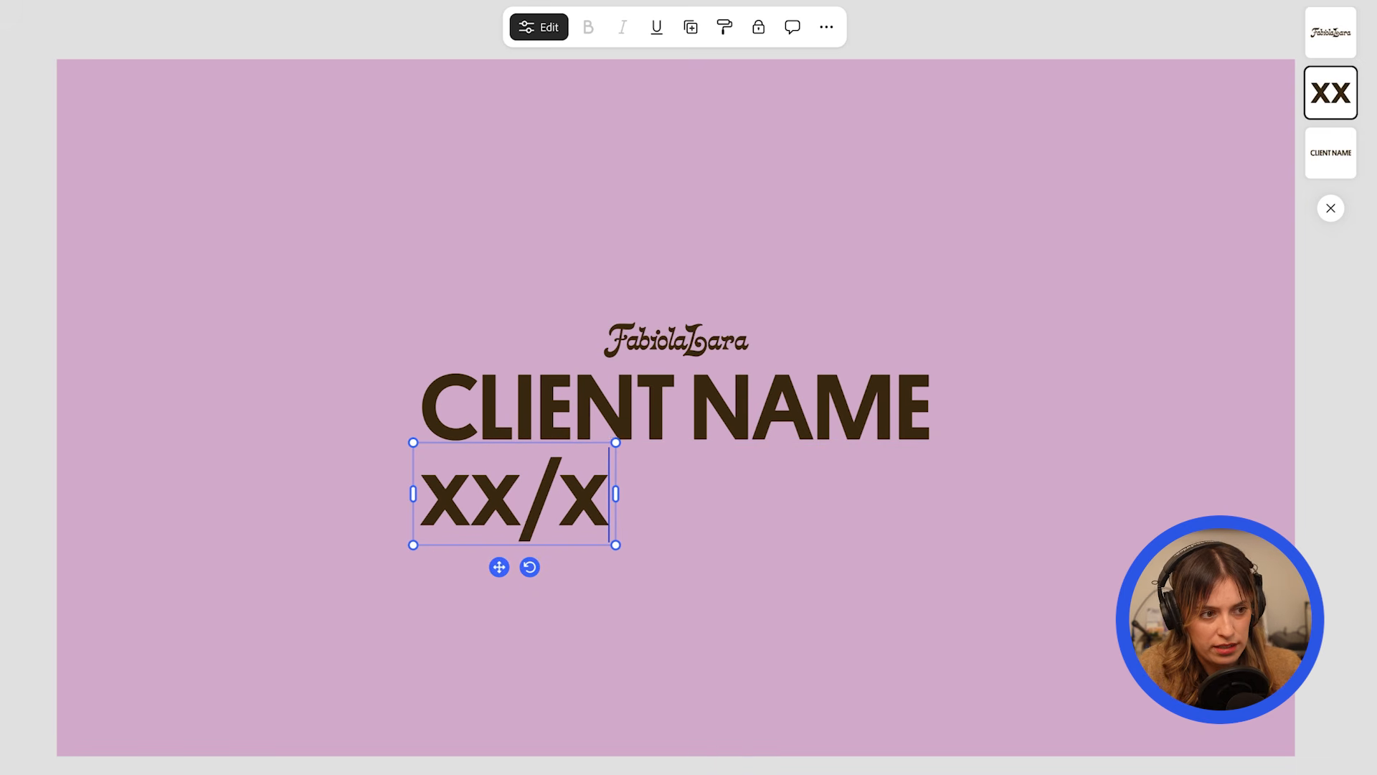
{"action": "type", "text": "2026"}
Reduce the font size of the date line and center it beneath CLIENT NAME.
{"action": "key", "text": "super+a"}
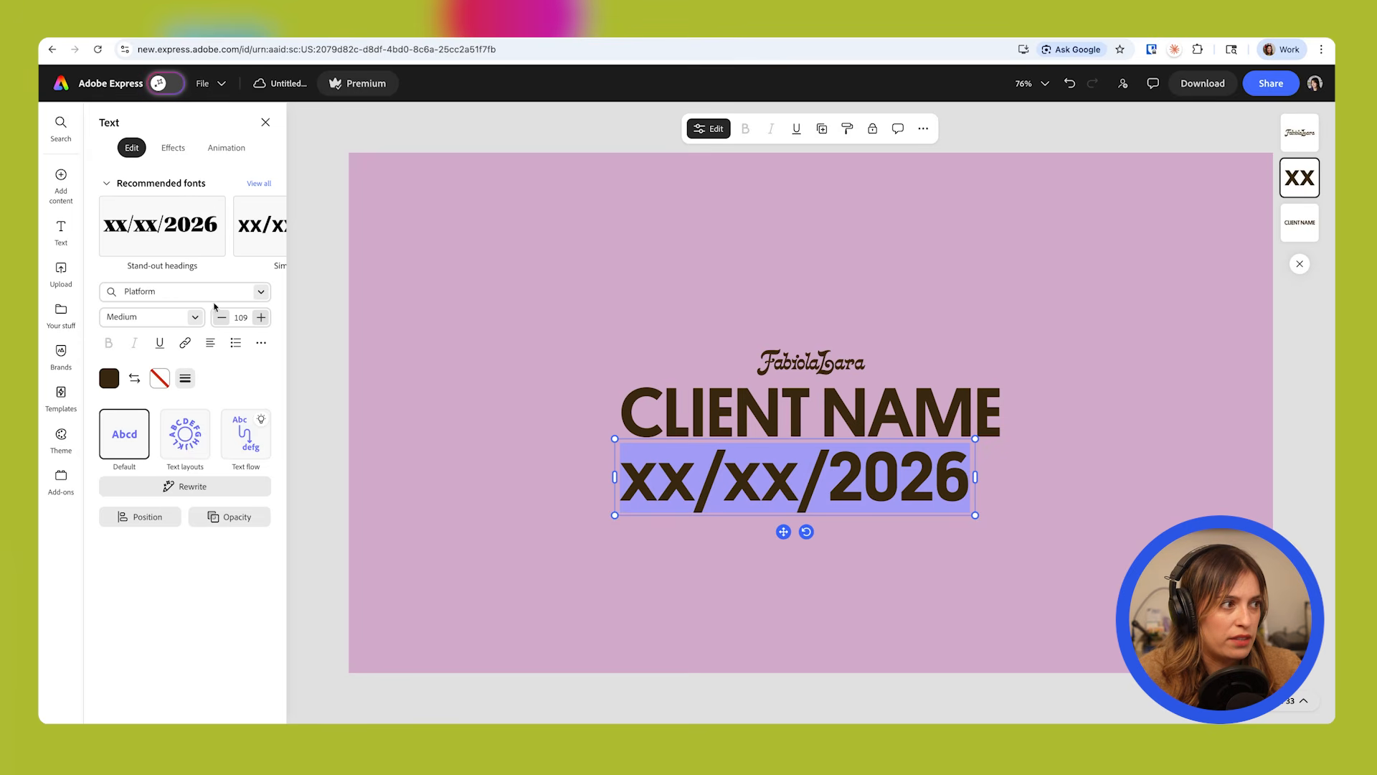
{"action": "double_click", "coordinate": [241, 318]}
{"action": "type", "text": "2"}
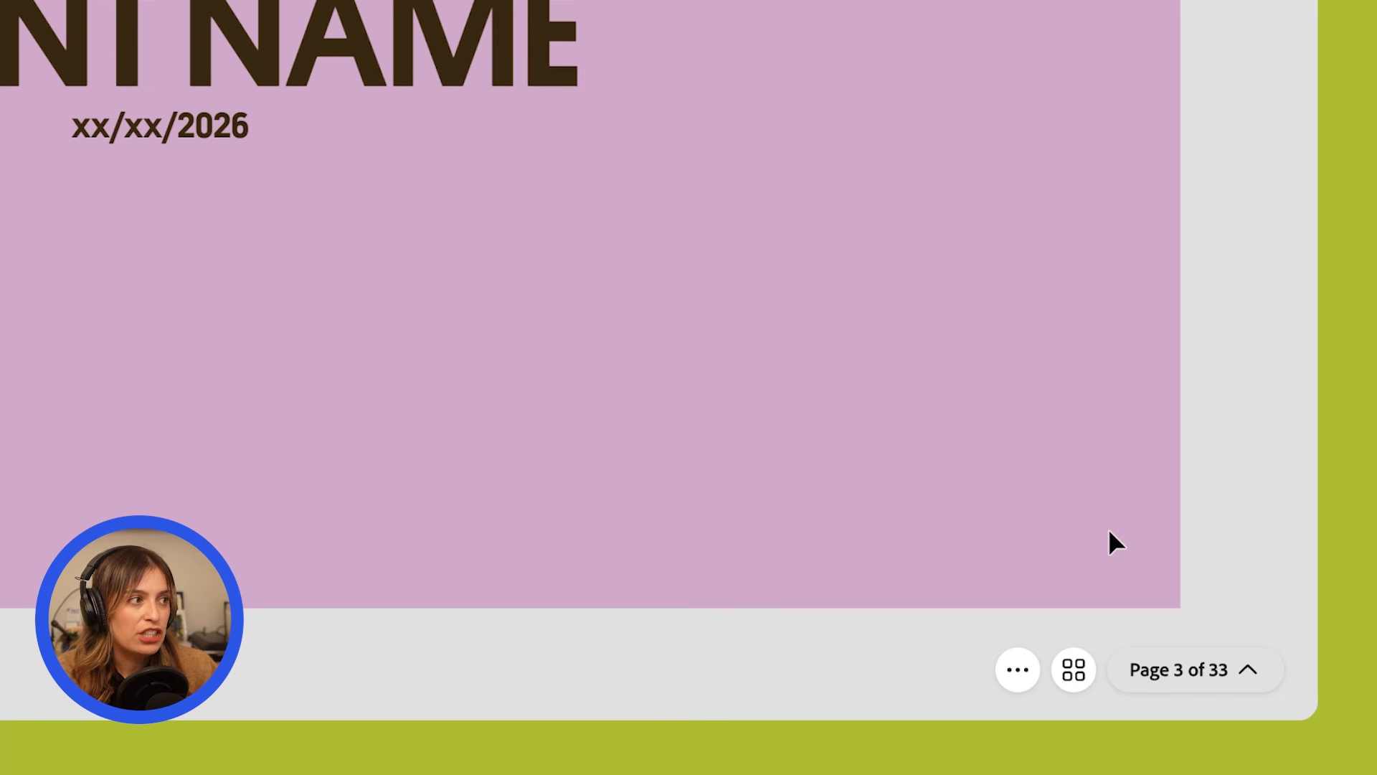
Insert a new page after page 3 and set its background to the cream swatch from the brand's Primary Palette.
{"action": "left_click", "coordinate": [1016, 669]}
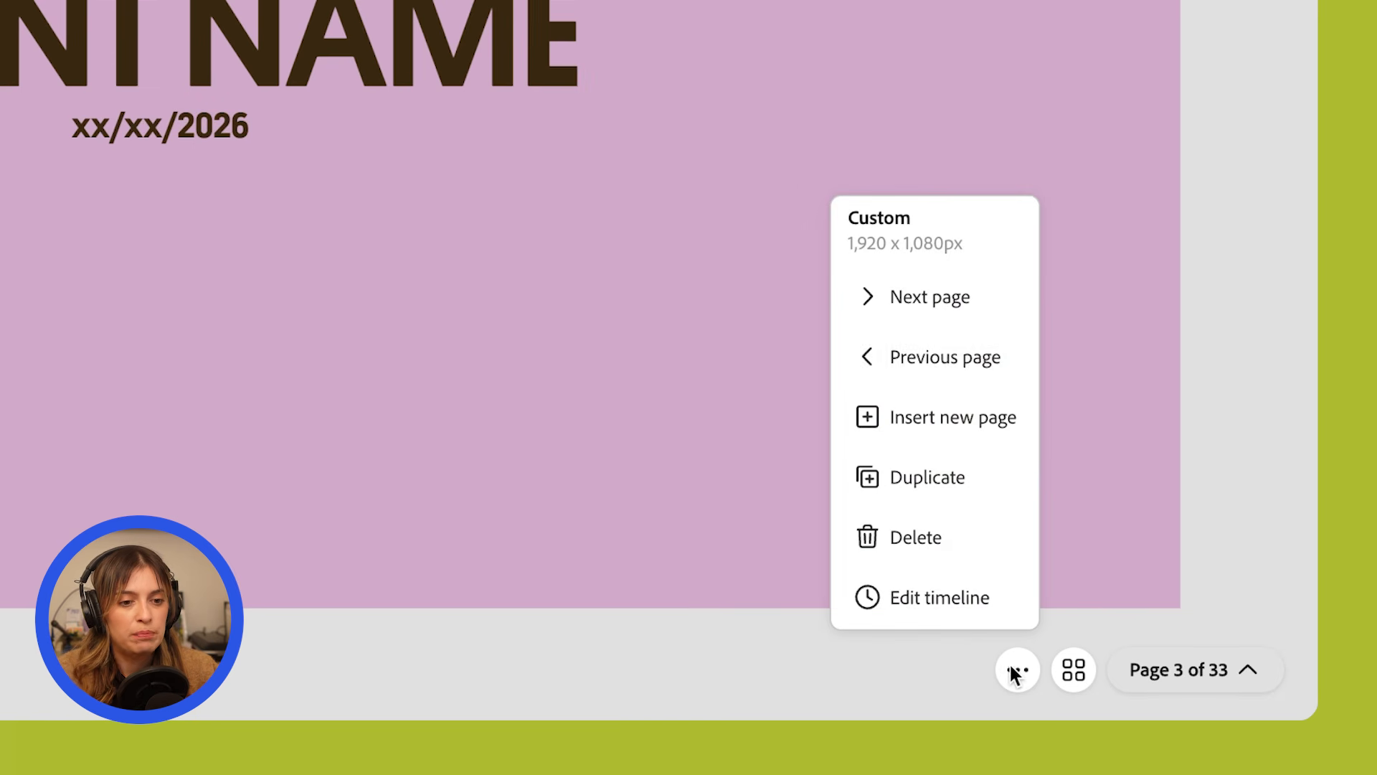
{"action": "left_click", "coordinate": [945, 419]}
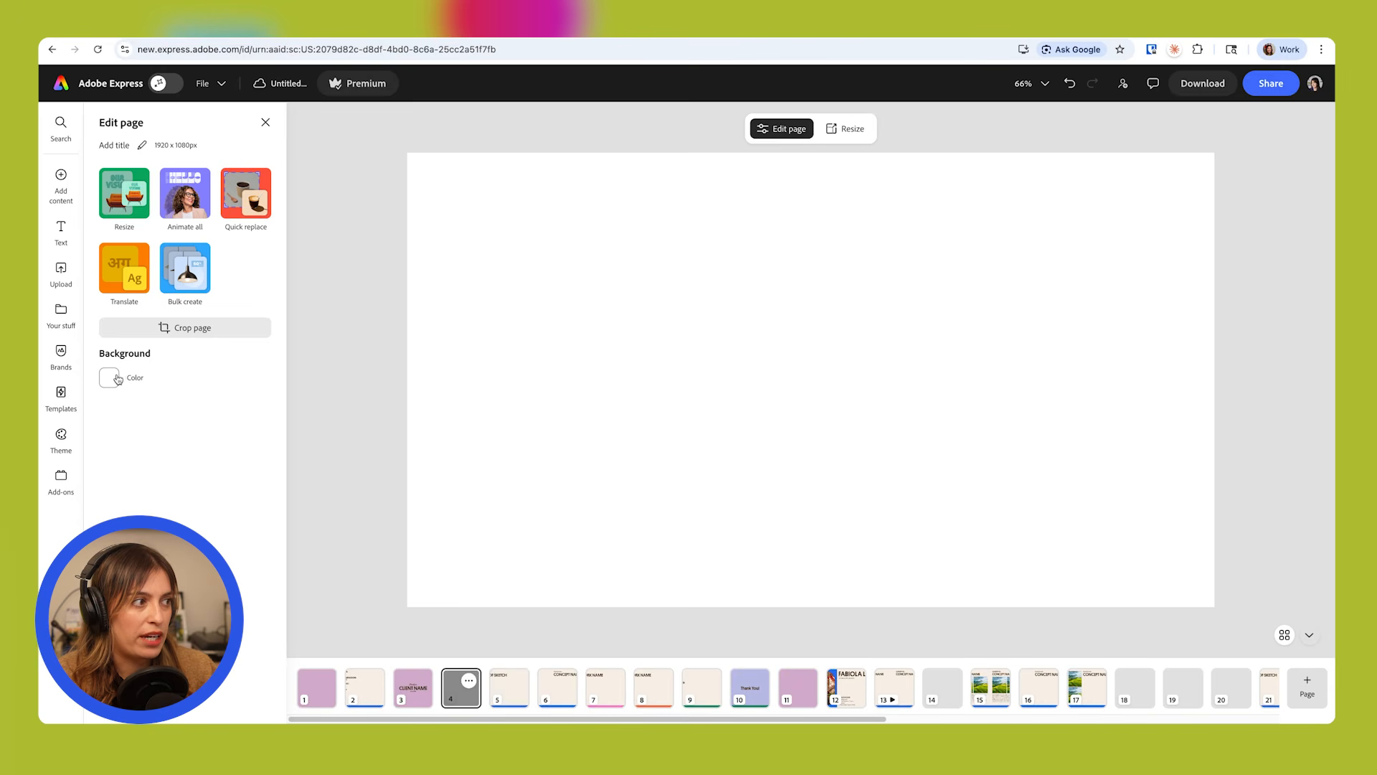
{"action": "left_click", "coordinate": [109, 378]}
{"action": "left_click", "coordinate": [180, 404]}
{"action": "left_click", "coordinate": [357, 419]}
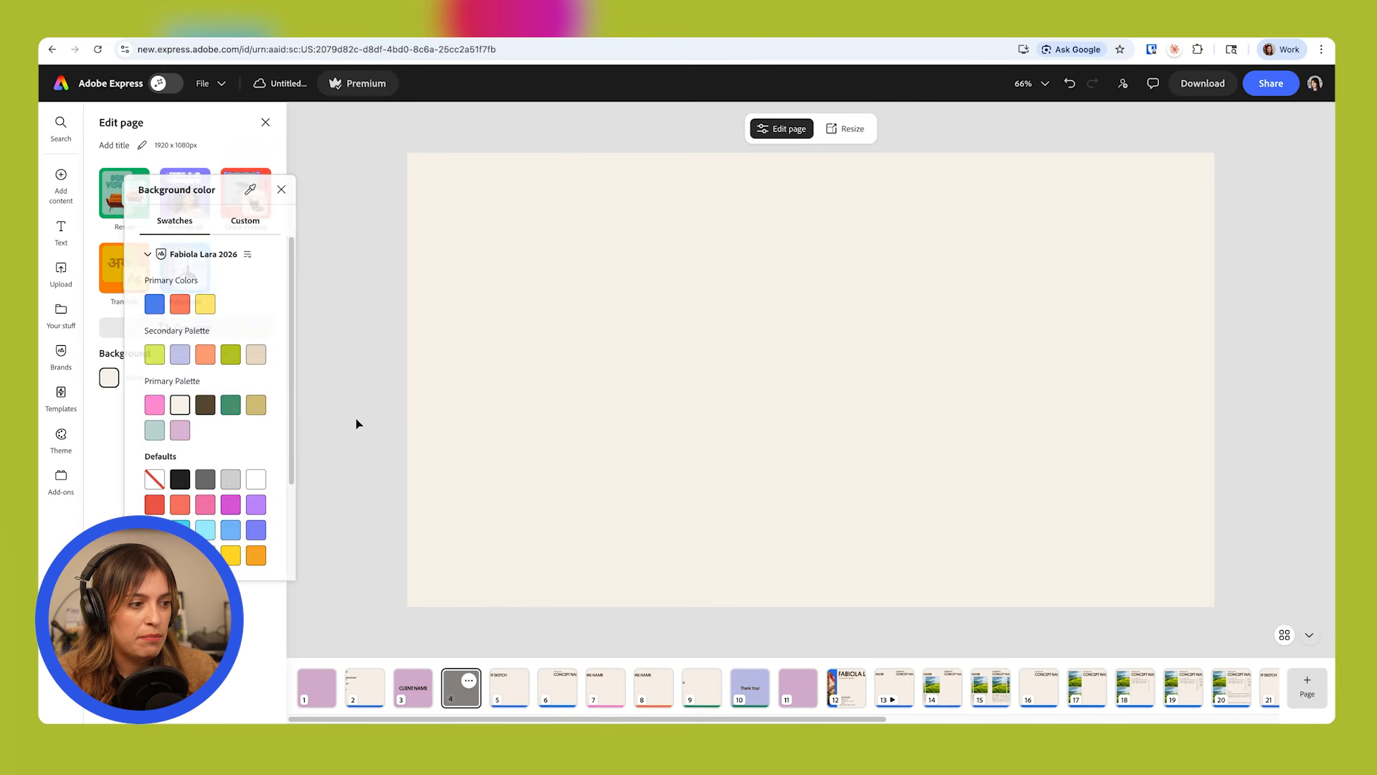
Add a bold dark brown heading reading CONCEPT 1 in the upper-left corner of the new page.
{"action": "left_click", "coordinate": [61, 229]}
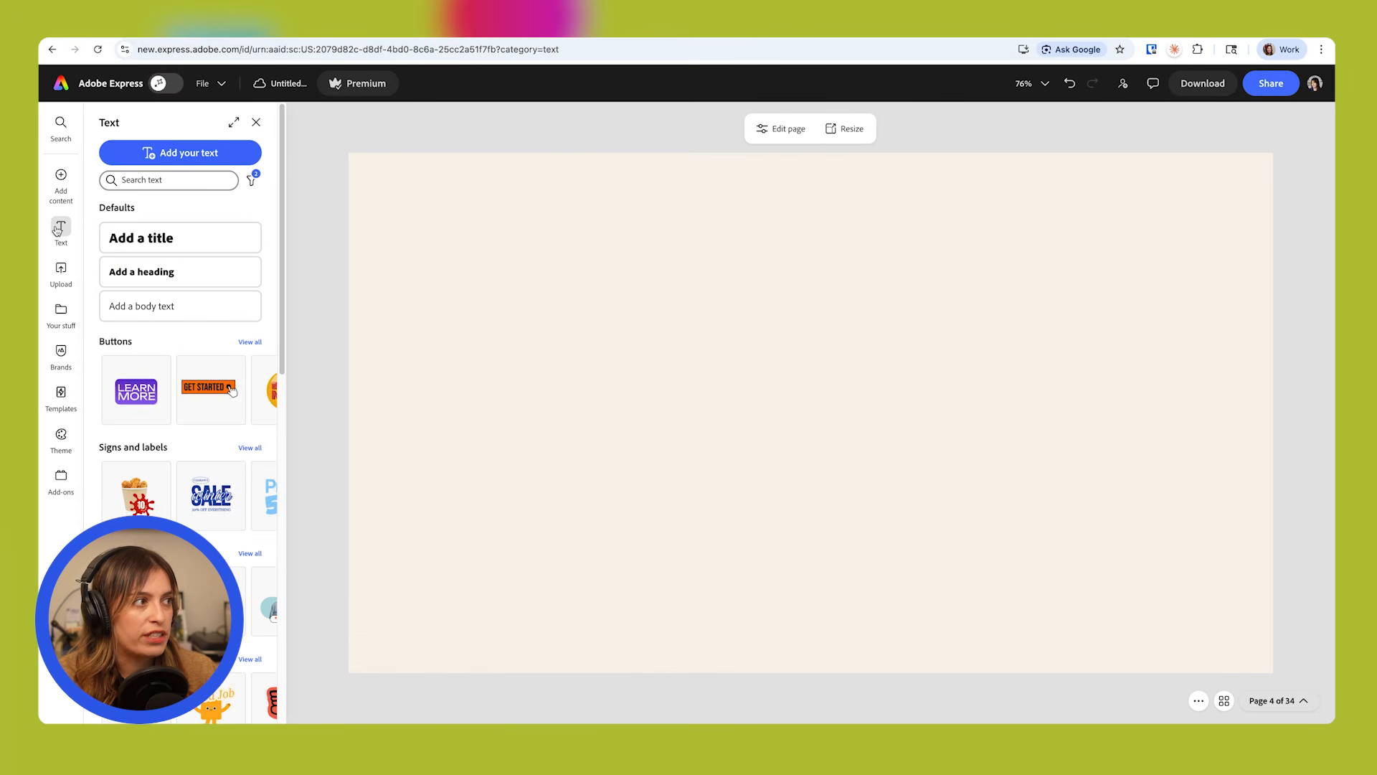
{"action": "left_click", "coordinate": [189, 153]}
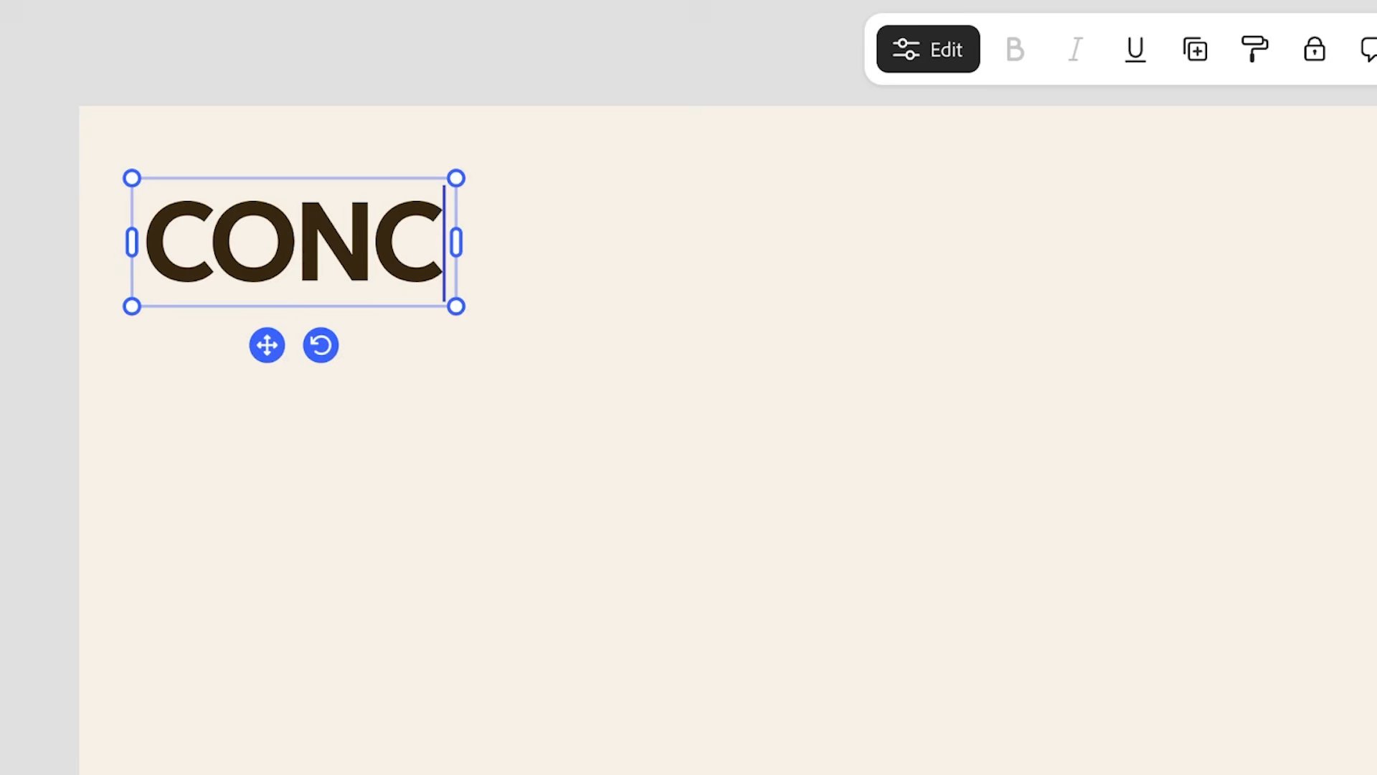
{"action": "type", "text": "EPT 1"}
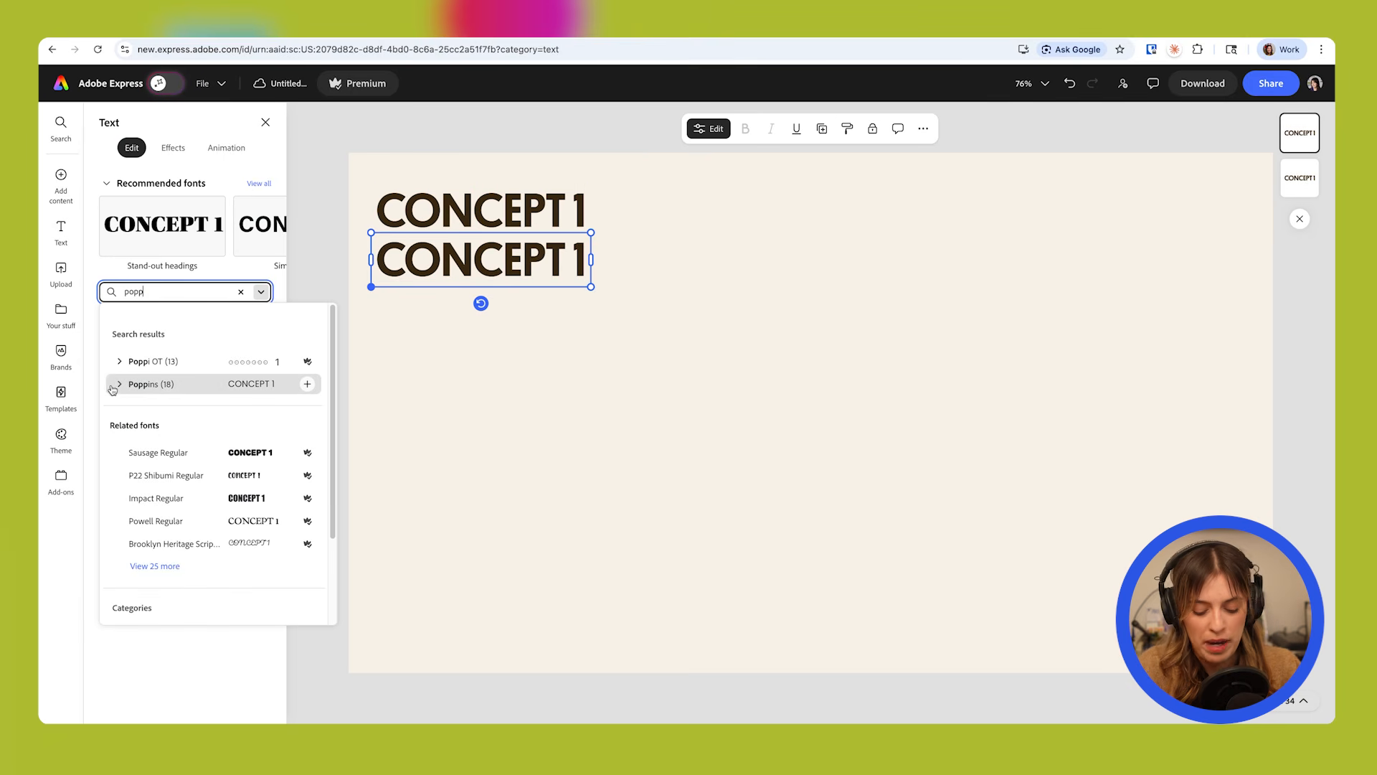
Duplicate the CONCEPT 1 heading below itself and set the copy to Poppins Medium at size 22.
{"action": "left_click", "coordinate": [188, 387]}
{"action": "scroll", "coordinate": [199, 516], "scroll_direction": "down", "scroll_amount": 2}
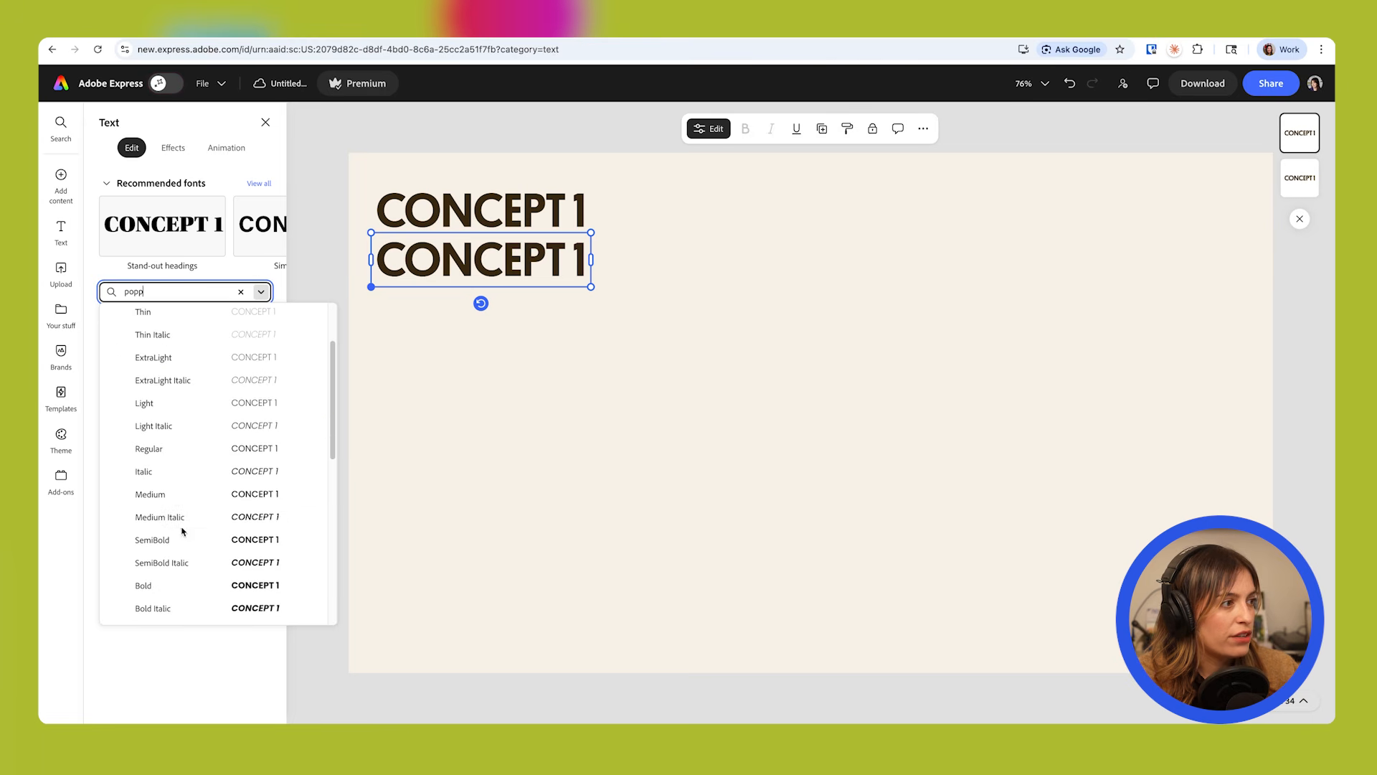
{"action": "left_click", "coordinate": [188, 495]}
{"action": "left_click", "coordinate": [238, 318]}
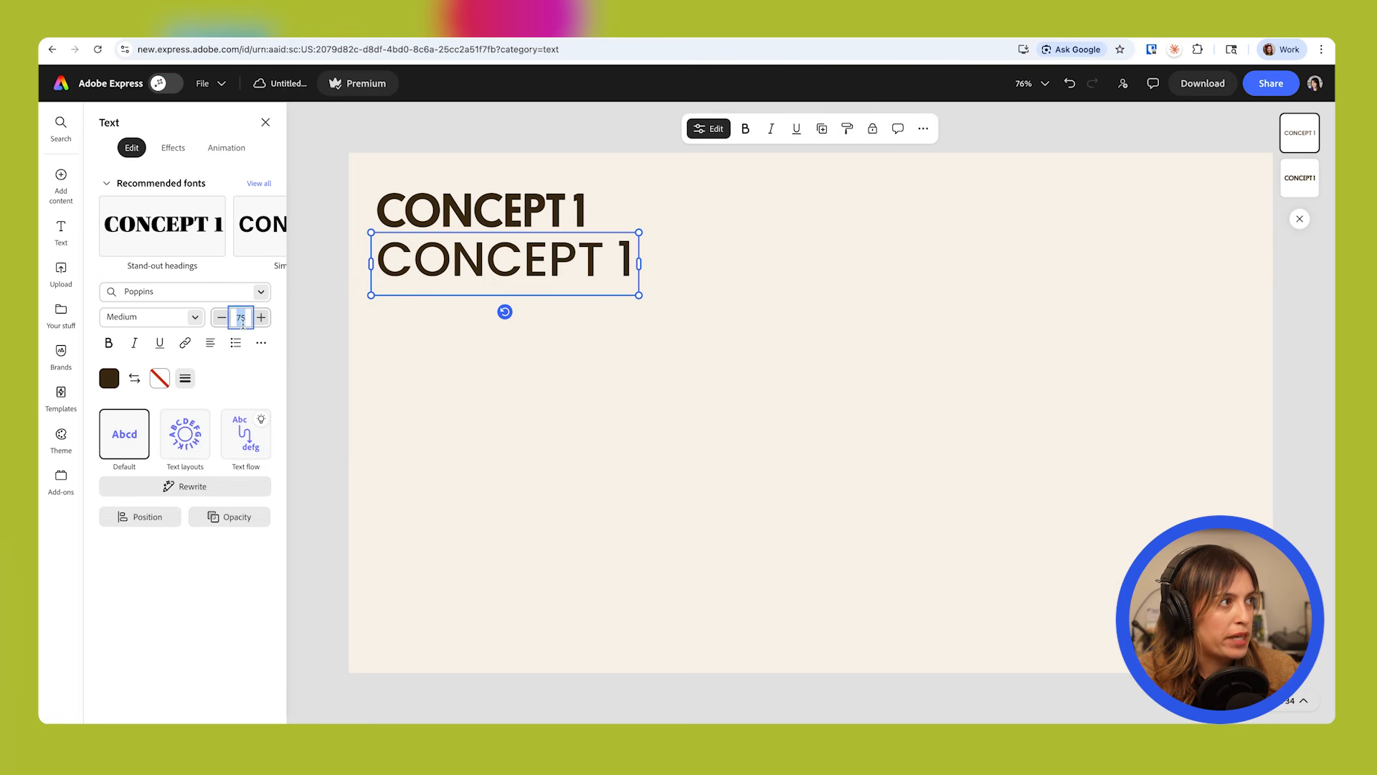
{"action": "type", "text": "22"}
{"action": "key", "text": "Return"}
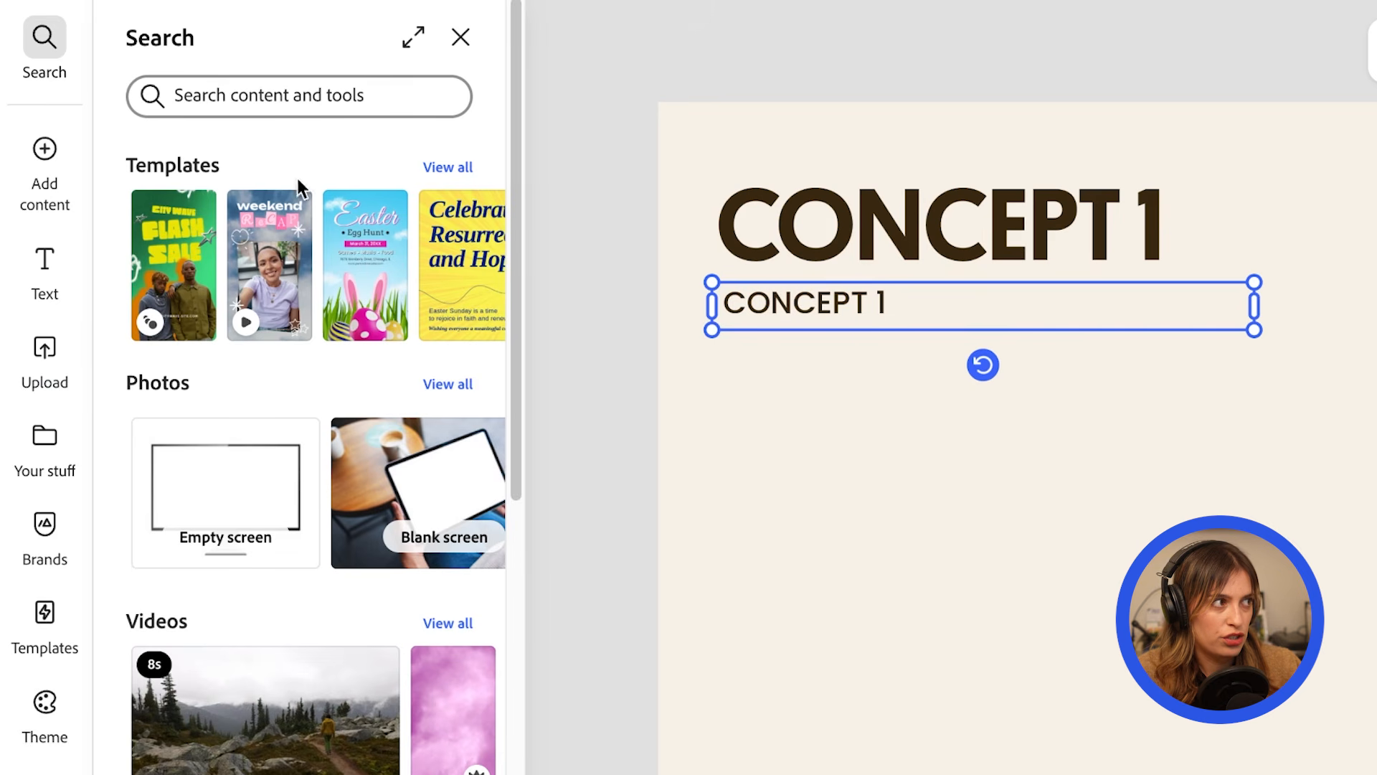
Fill the small Poppins text with standard Latin placeholder text ending in a period, using the Lorem Ipsum add-on.
{"action": "left_click", "coordinate": [308, 102]}
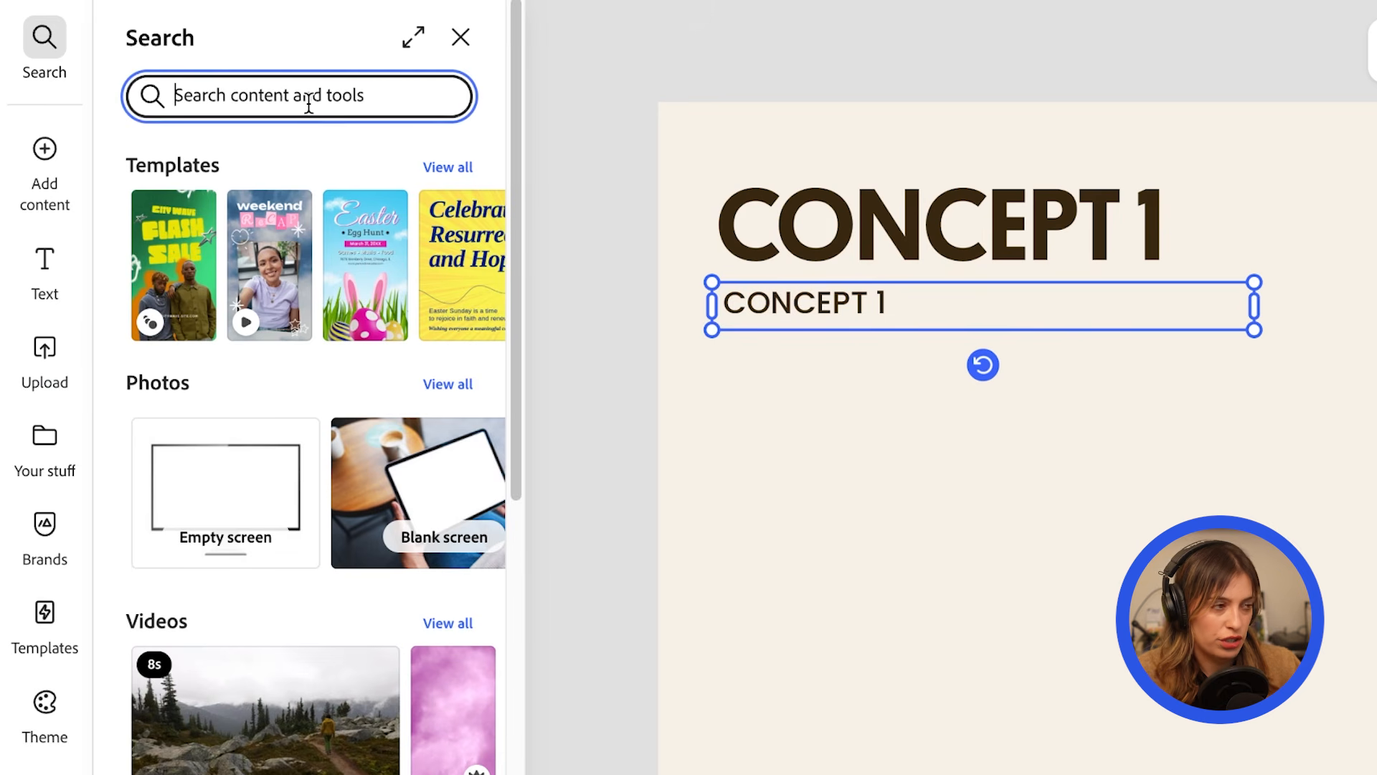
{"action": "type", "text": "lorem i"}
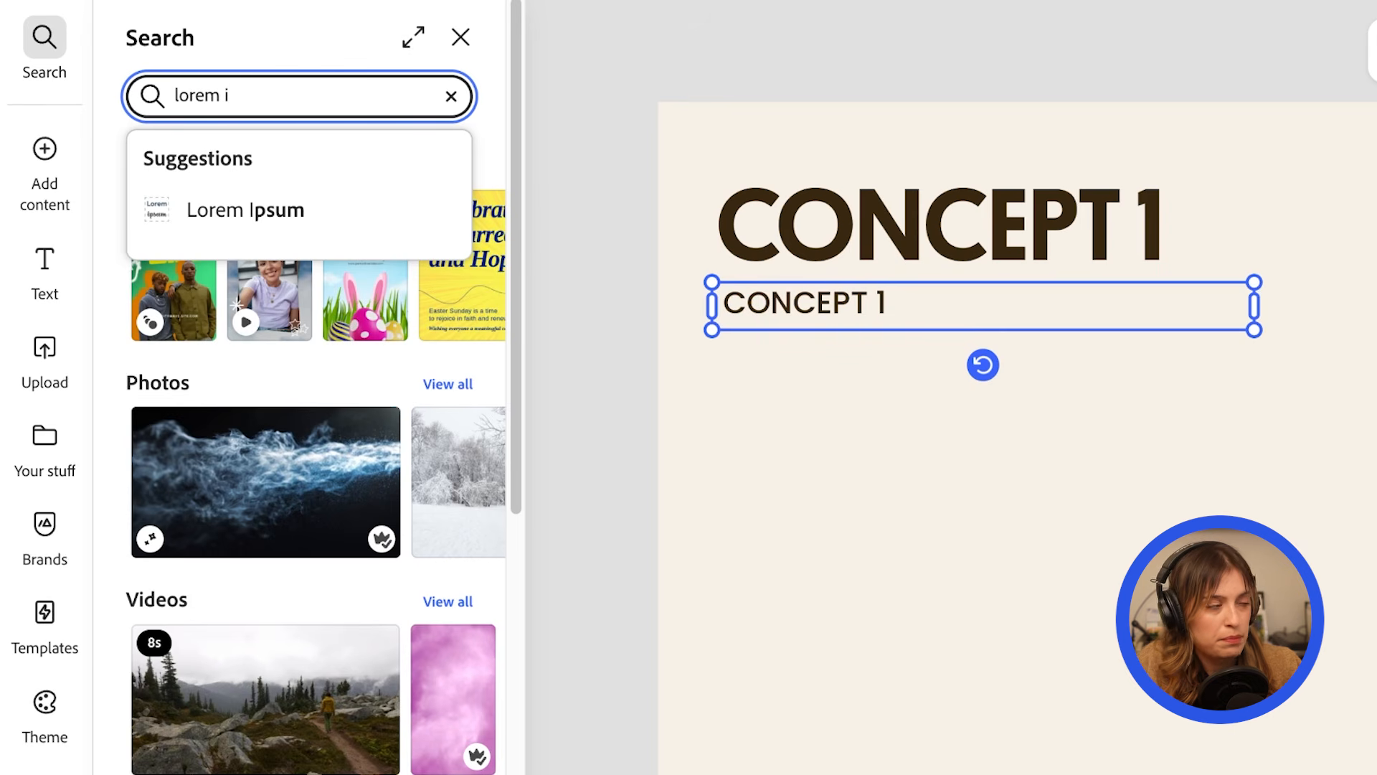
{"action": "left_click", "coordinate": [348, 222]}
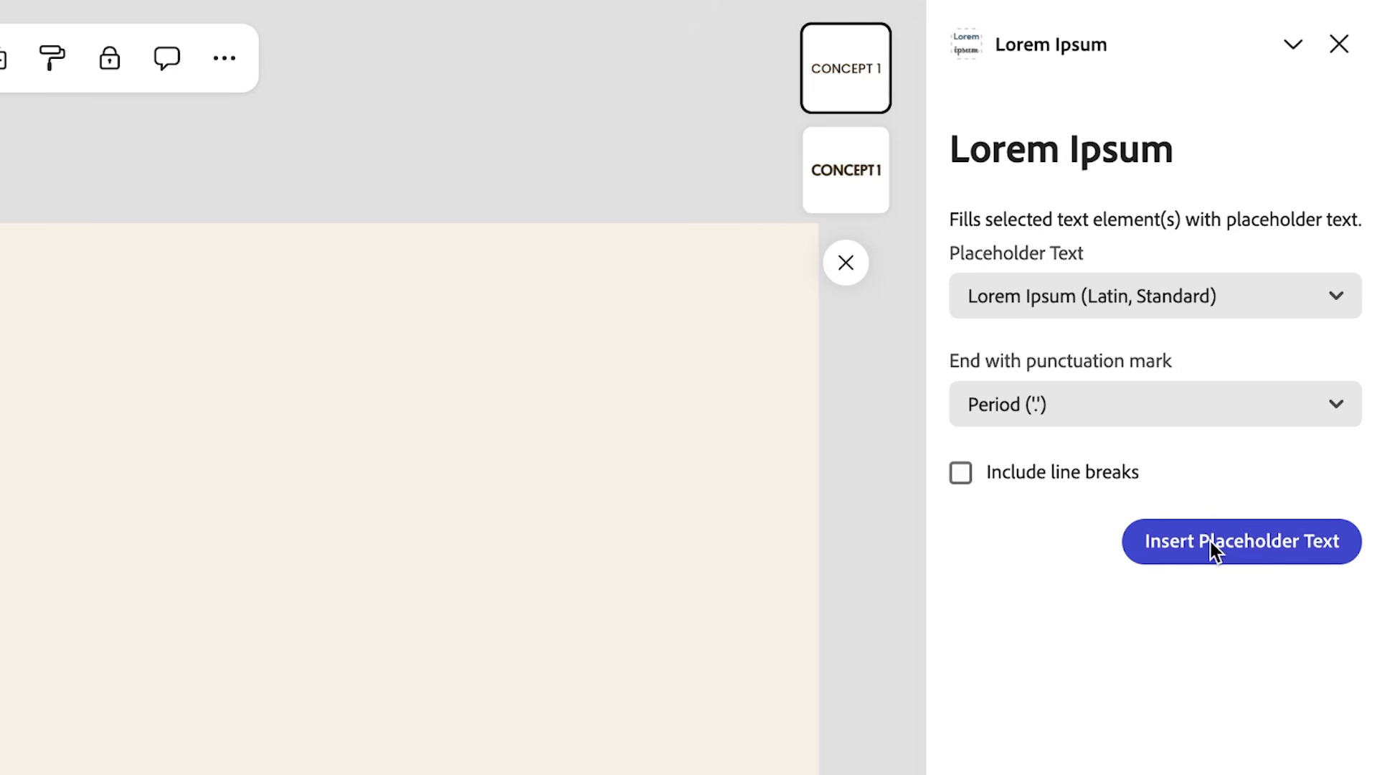
{"action": "left_click", "coordinate": [1212, 551]}
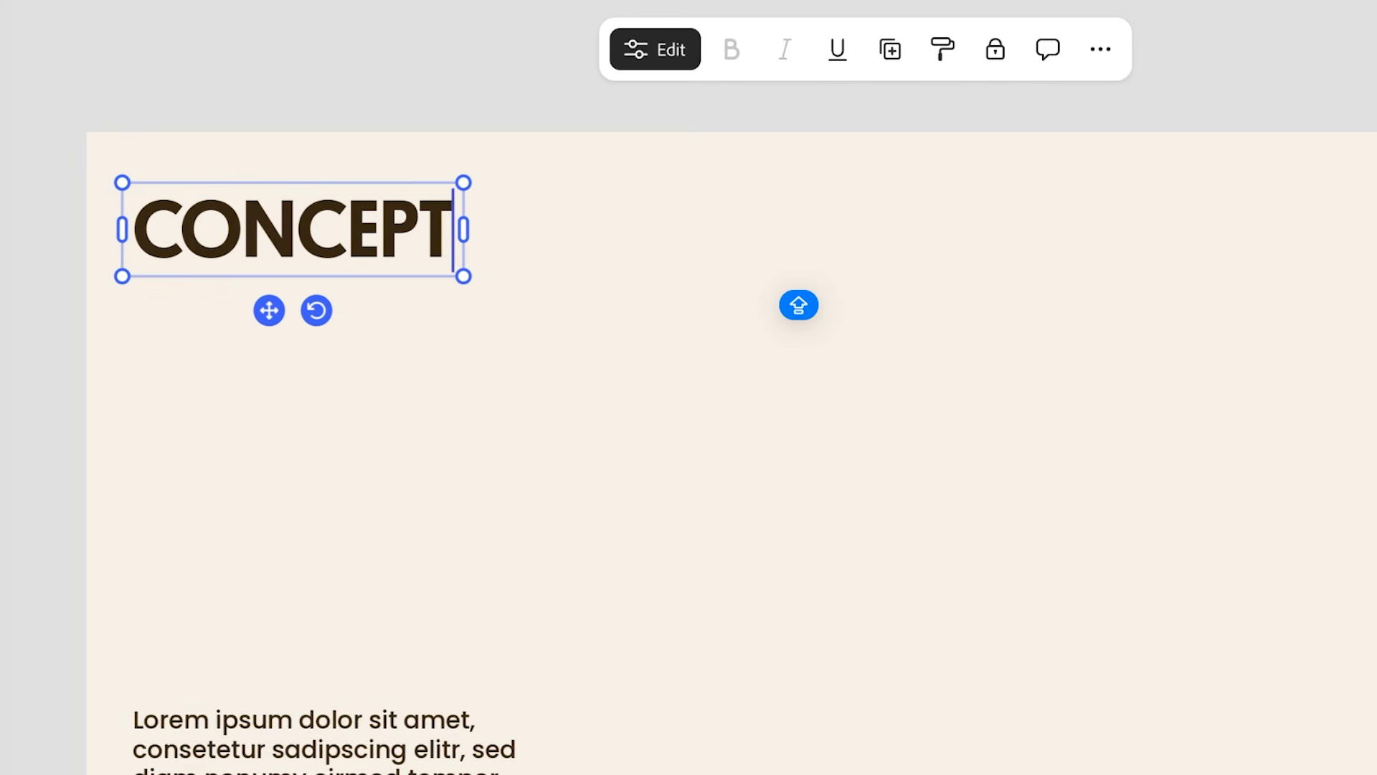
Reword the heading as CONCEPT NAME and place a smaller CONCEPT #1 label above it.
{"action": "type", "text": "NAME"}
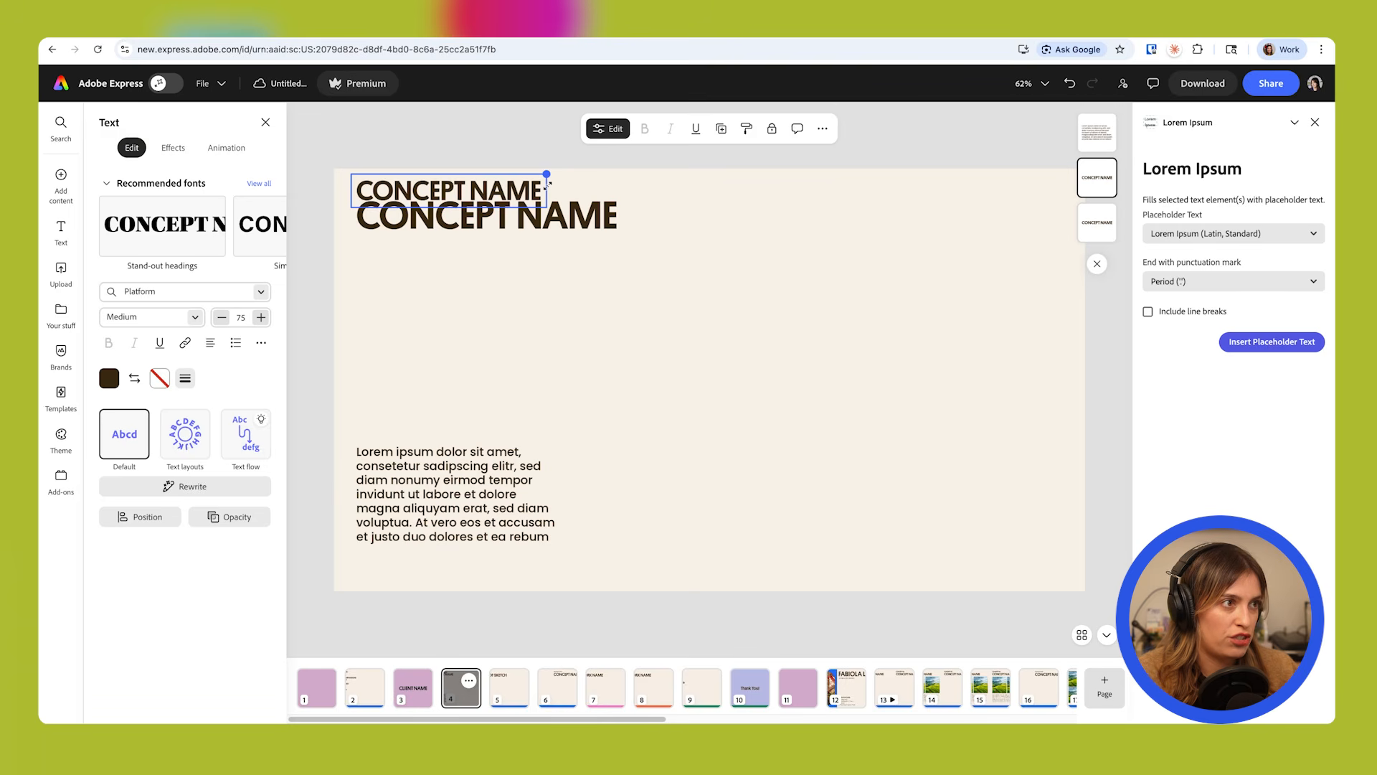
{"action": "left_click_drag", "start_coordinate": [553, 172], "coordinate": [446, 192]}
{"action": "double_click", "coordinate": [447, 190]}
{"action": "type", "text": "#1"}
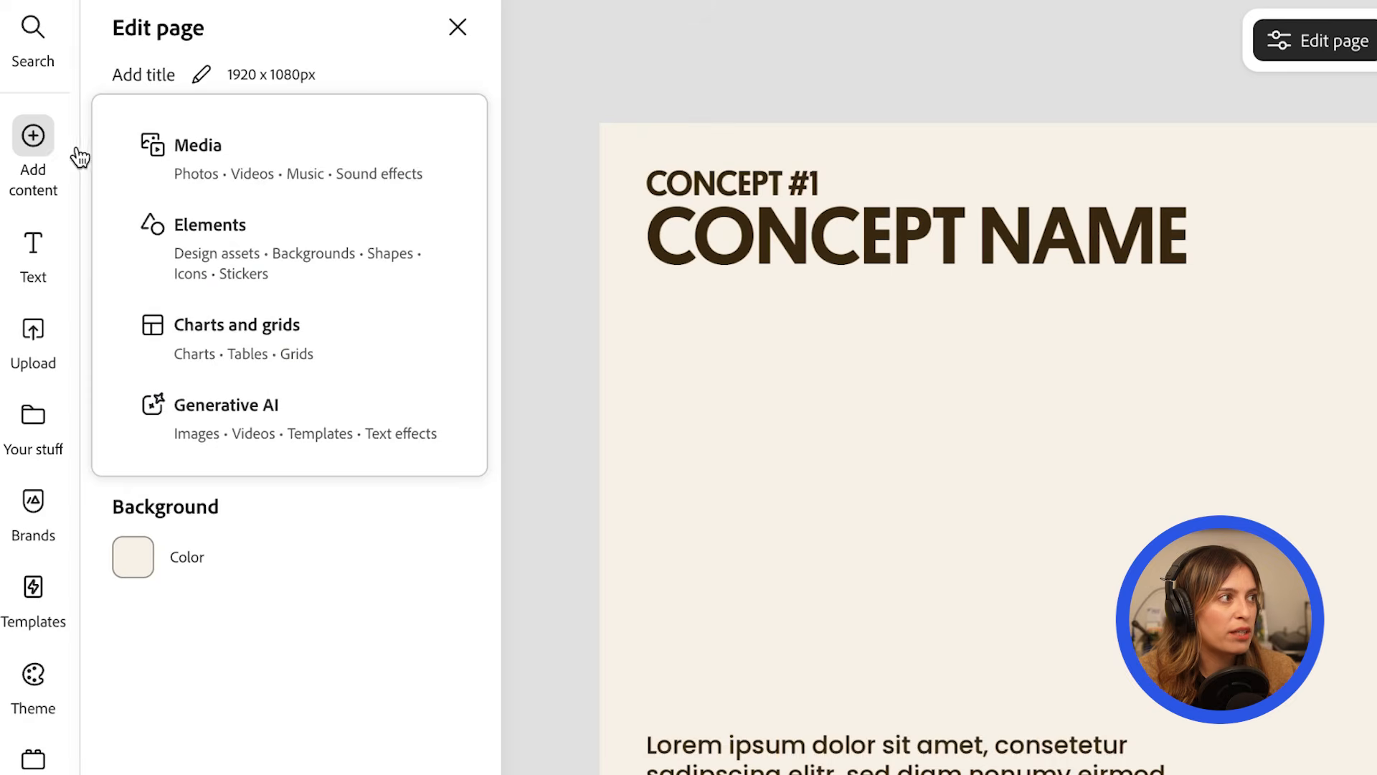
Add a featured stock photo of the mirrored desert building below CONCEPT NAME, with an identical copy beside it.
{"action": "left_click", "coordinate": [162, 170]}
{"action": "left_click", "coordinate": [208, 86]}
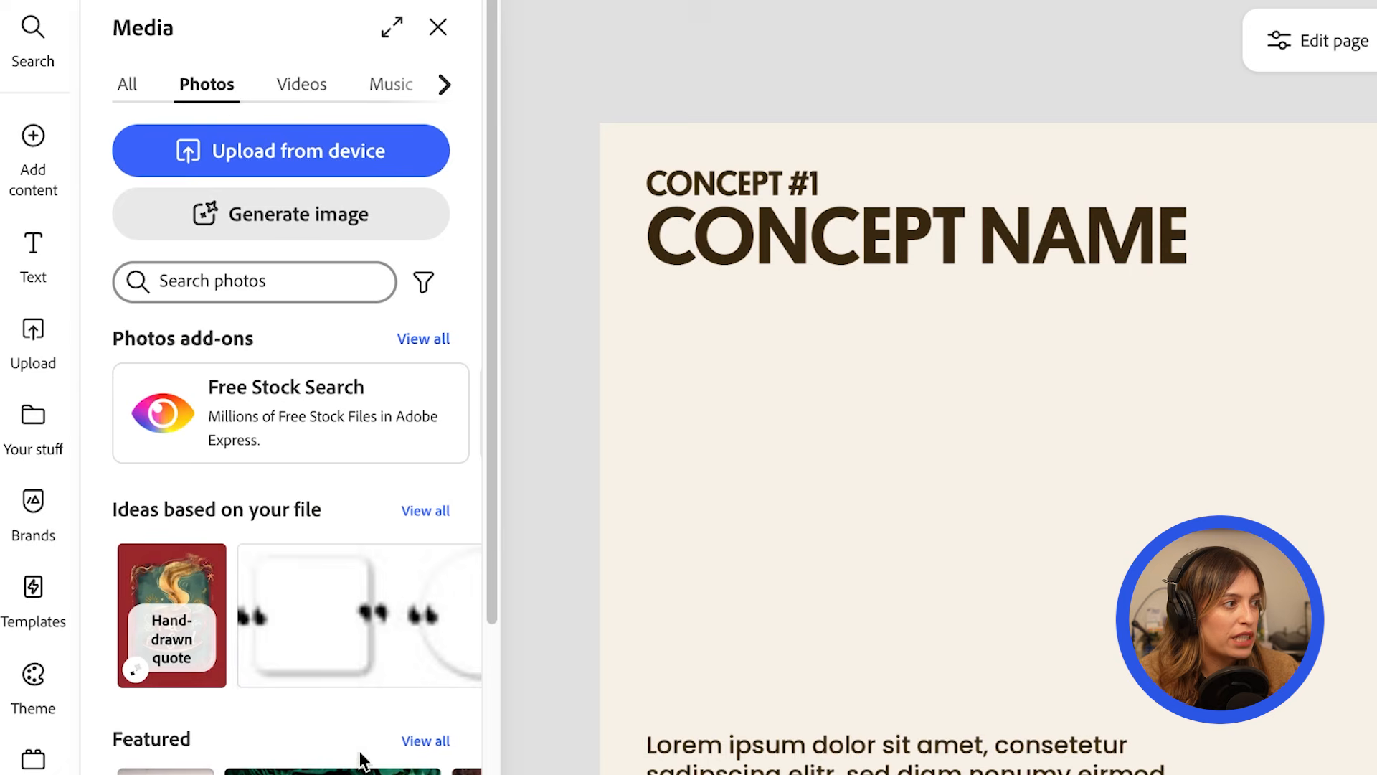
{"action": "left_click", "coordinate": [426, 740]}
{"action": "scroll", "coordinate": [380, 502], "scroll_direction": "down", "scroll_amount": 3}
{"action": "left_click", "coordinate": [379, 343]}
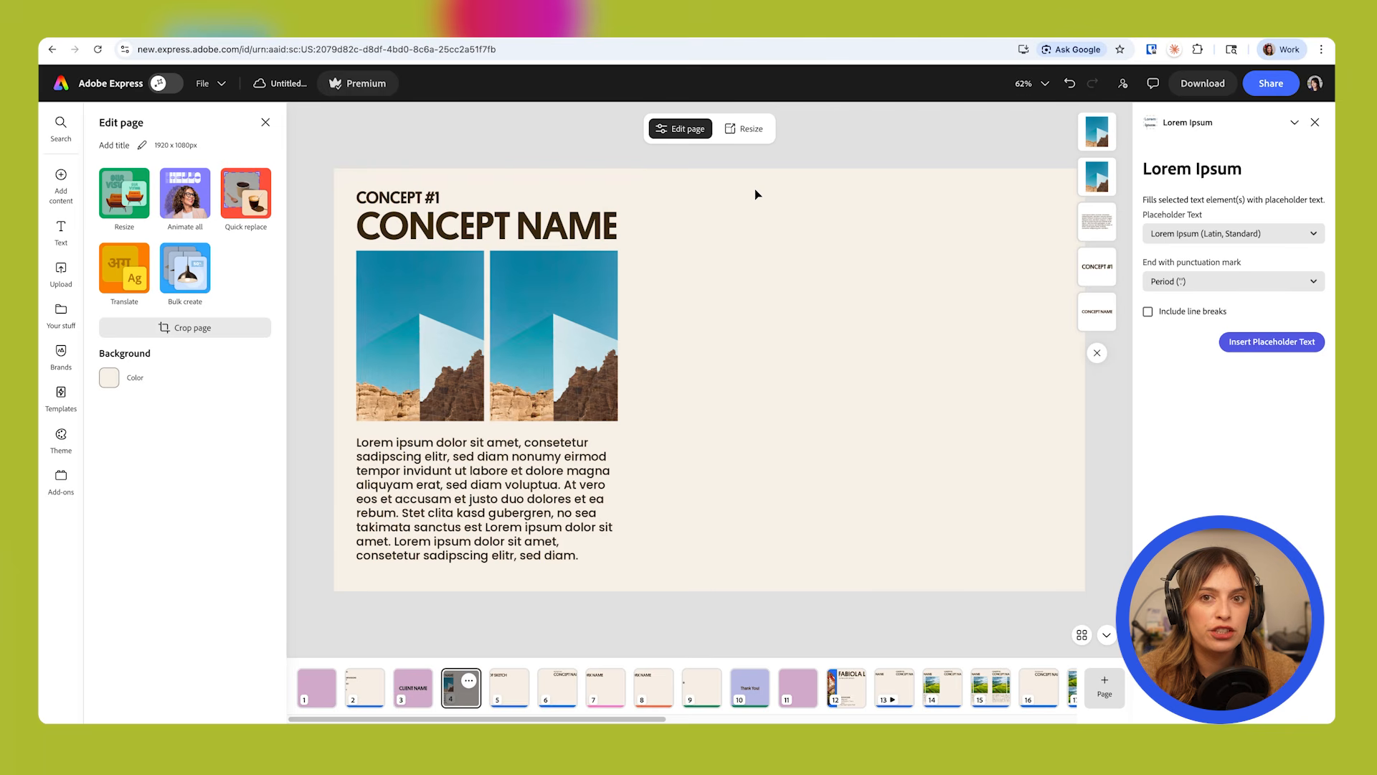
Duplicate the complete concept layout of headings, two photos and paragraph onto the empty right half of the page.
{"action": "left_click_drag", "start_coordinate": [742, 197], "coordinate": [761, 522]}
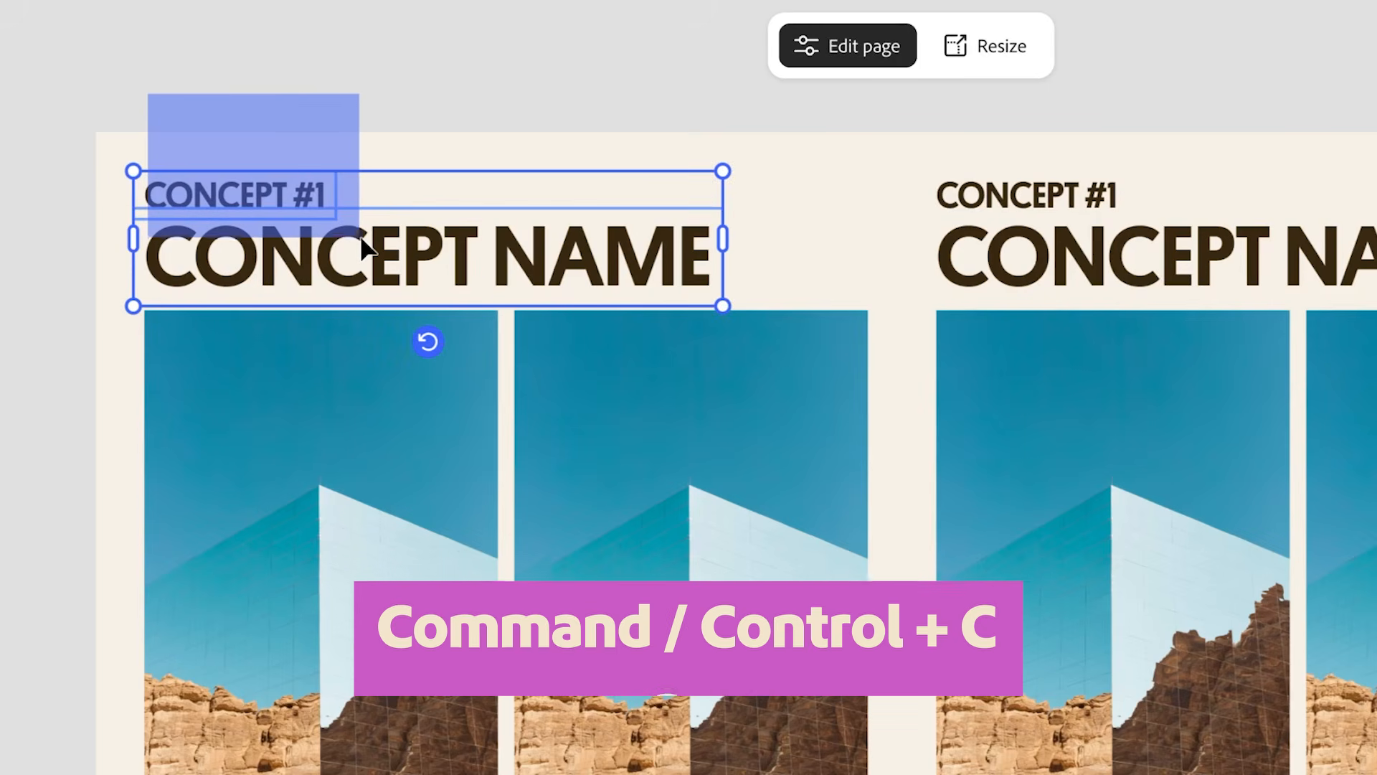
{"action": "left_click_drag", "start_coordinate": [360, 240], "coordinate": [361, 240]}
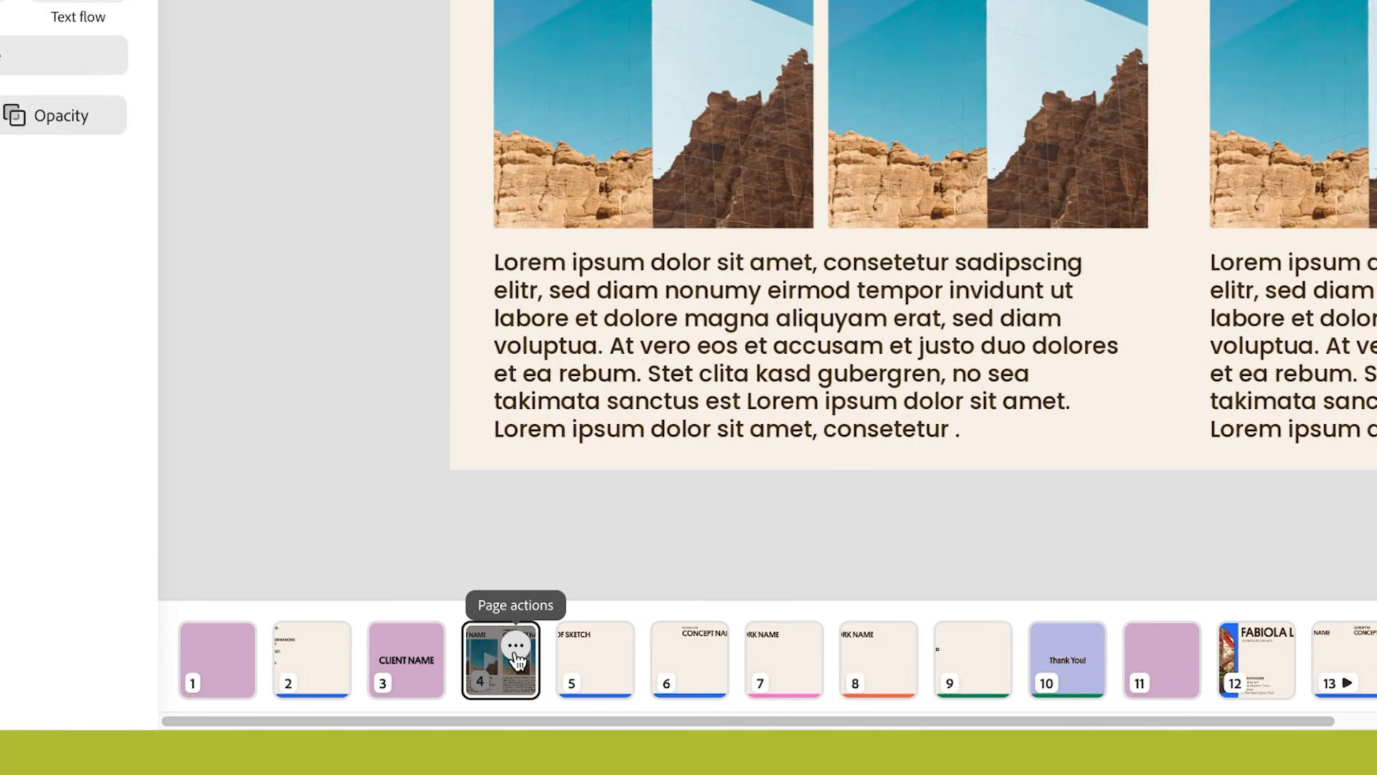
Insert a new page after page 4 and give it the same cream brand background.
{"action": "left_click", "coordinate": [515, 645]}
{"action": "left_click", "coordinate": [529, 421]}
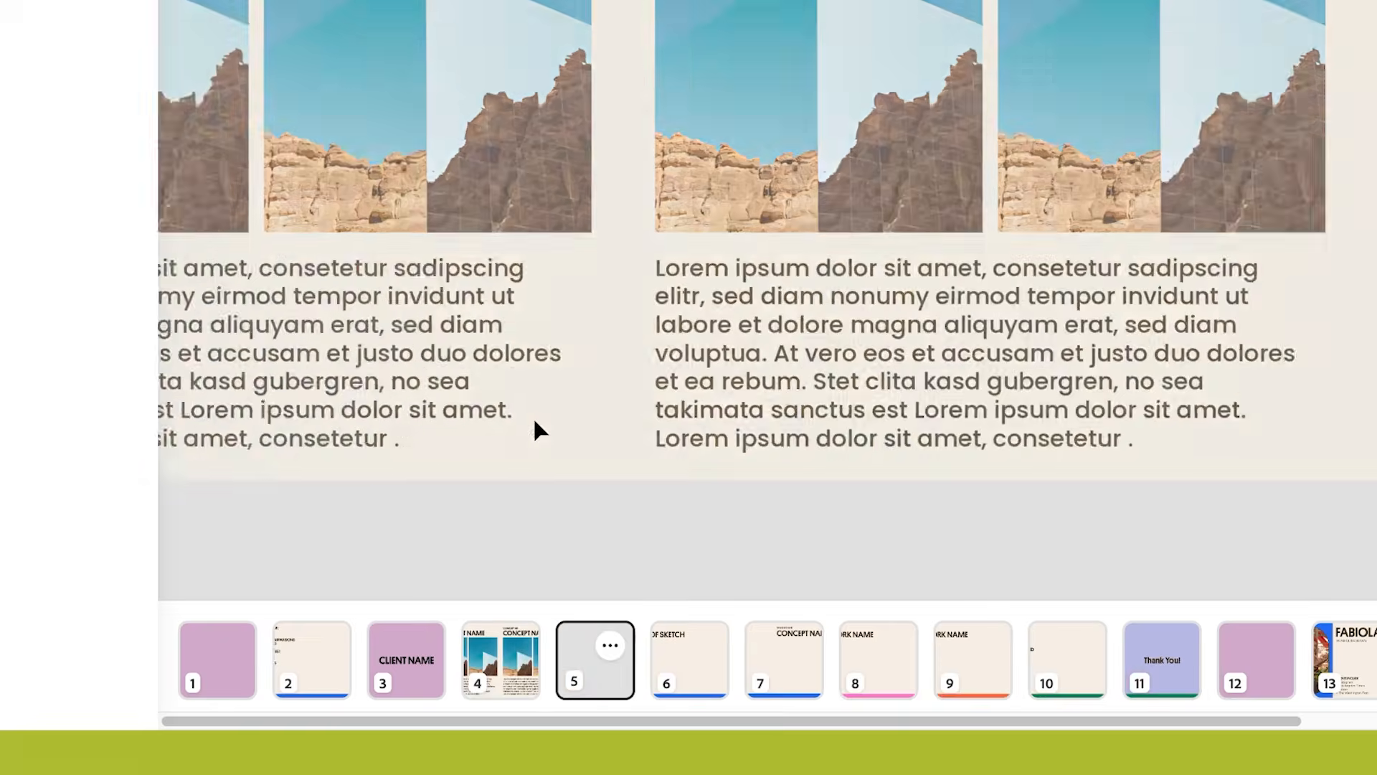
{"action": "left_click", "coordinate": [108, 426]}
{"action": "left_click", "coordinate": [222, 468]}
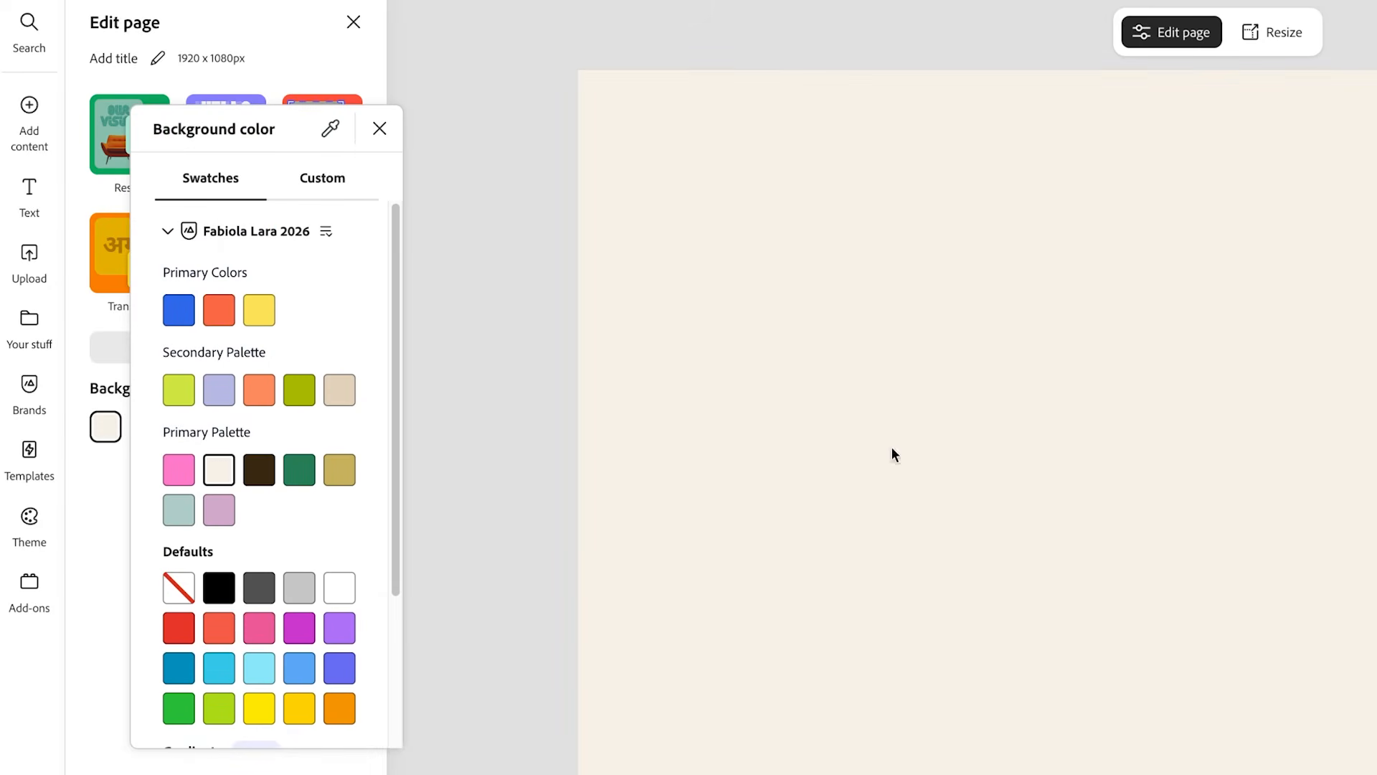
Paste the concept headings onto page 5 and change the small label to SKETCH #1.
{"action": "key", "text": "ctrl+v"}
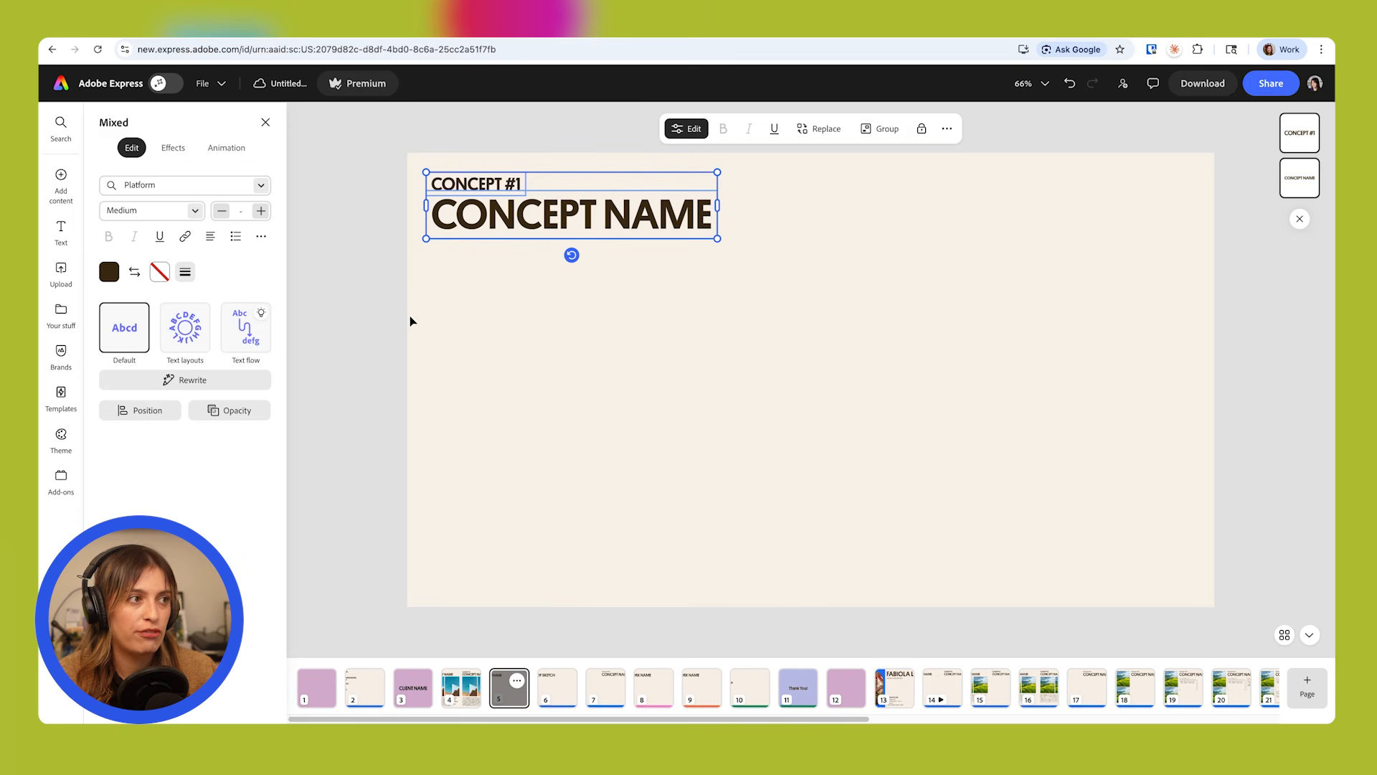
{"action": "left_click", "coordinate": [395, 302]}
{"action": "type", "text": "SKETCH #1"}
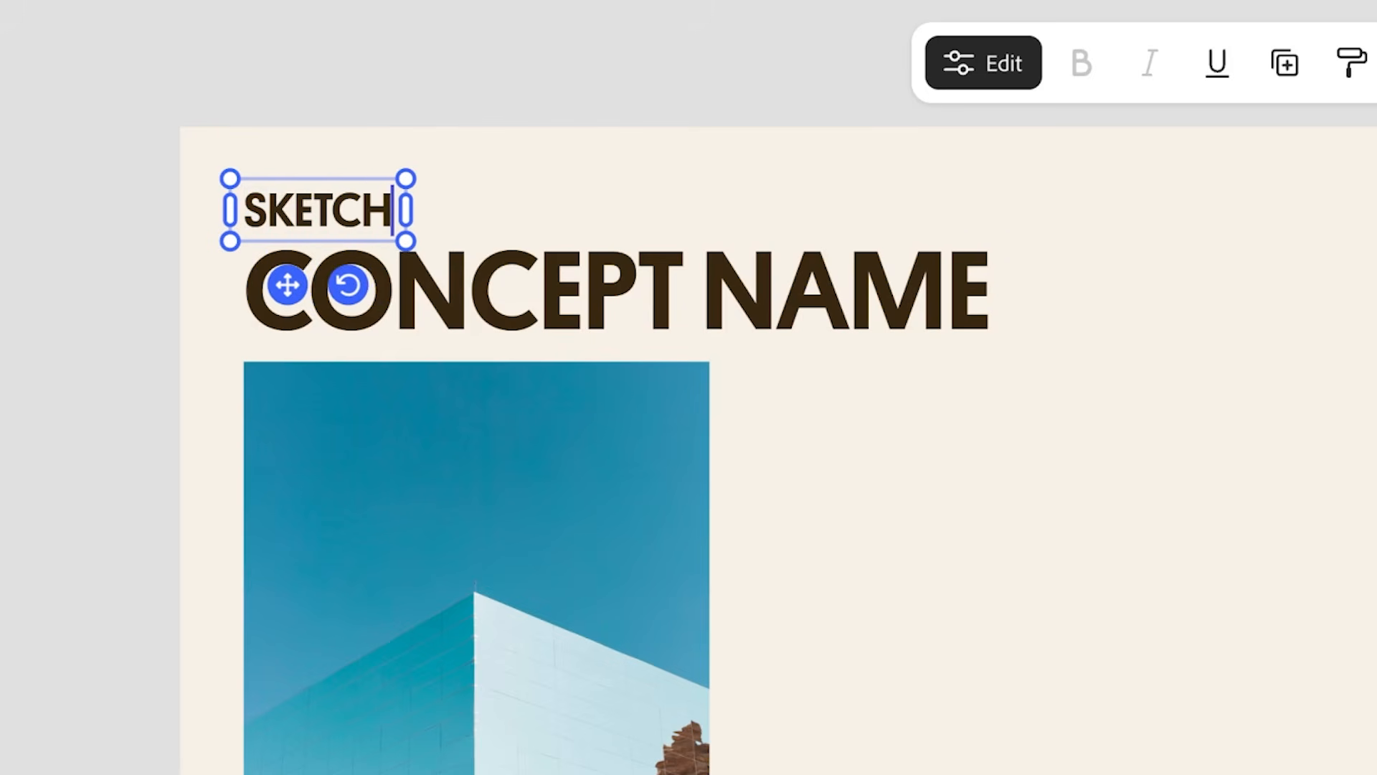
Retitle the large heading SKETCH NAME and arrange the placeholder paragraph directly beneath it, with the photo enlarged on the right side.
{"action": "double_click", "coordinate": [631, 295]}
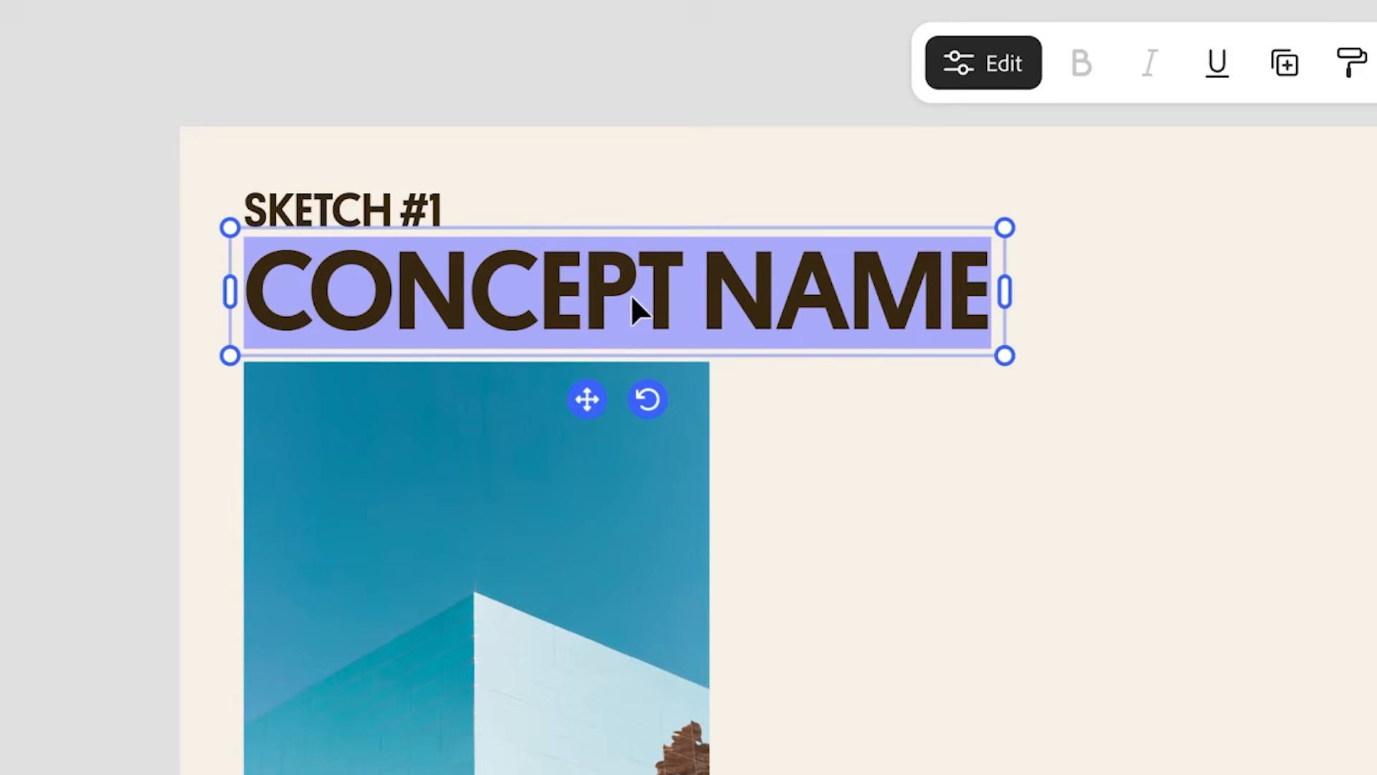
{"action": "type", "text": "SKETCH"}
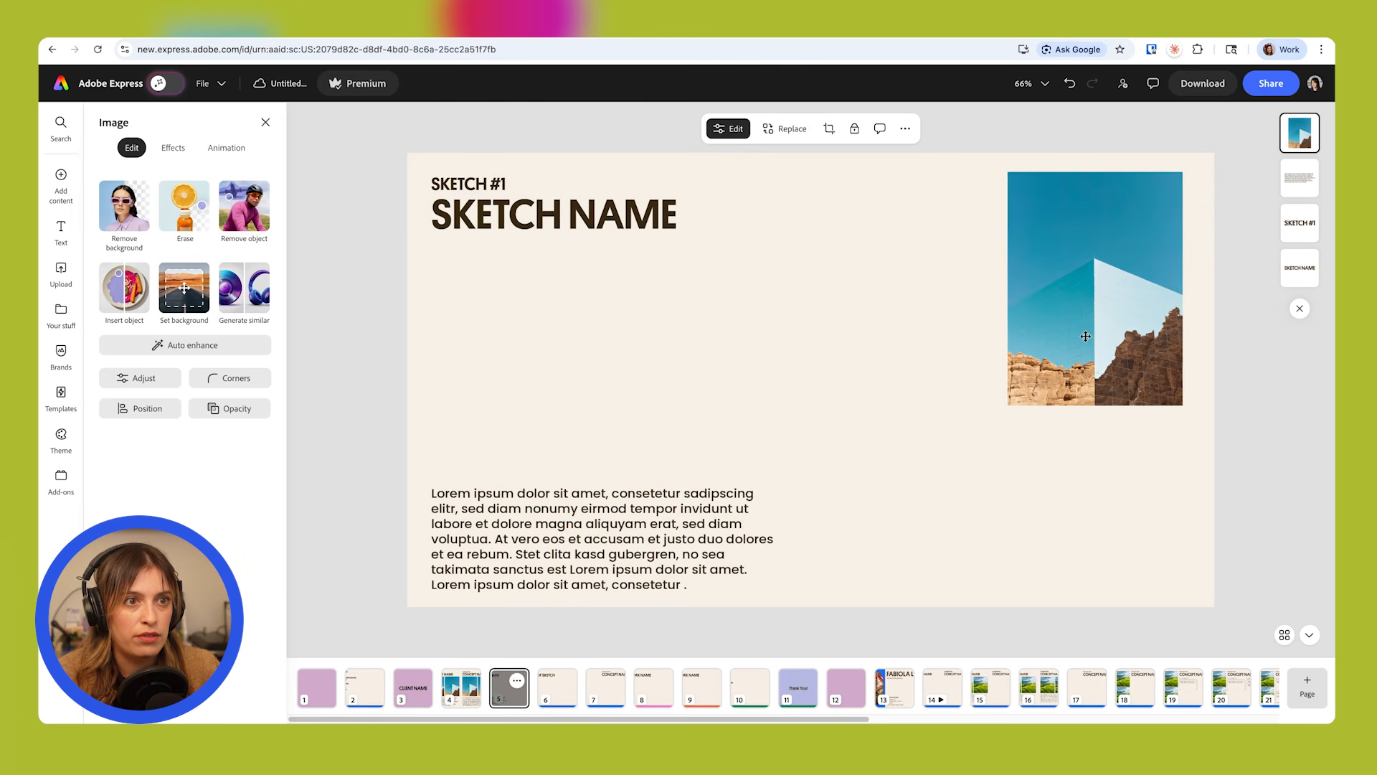
{"action": "left_click", "coordinate": [574, 534]}
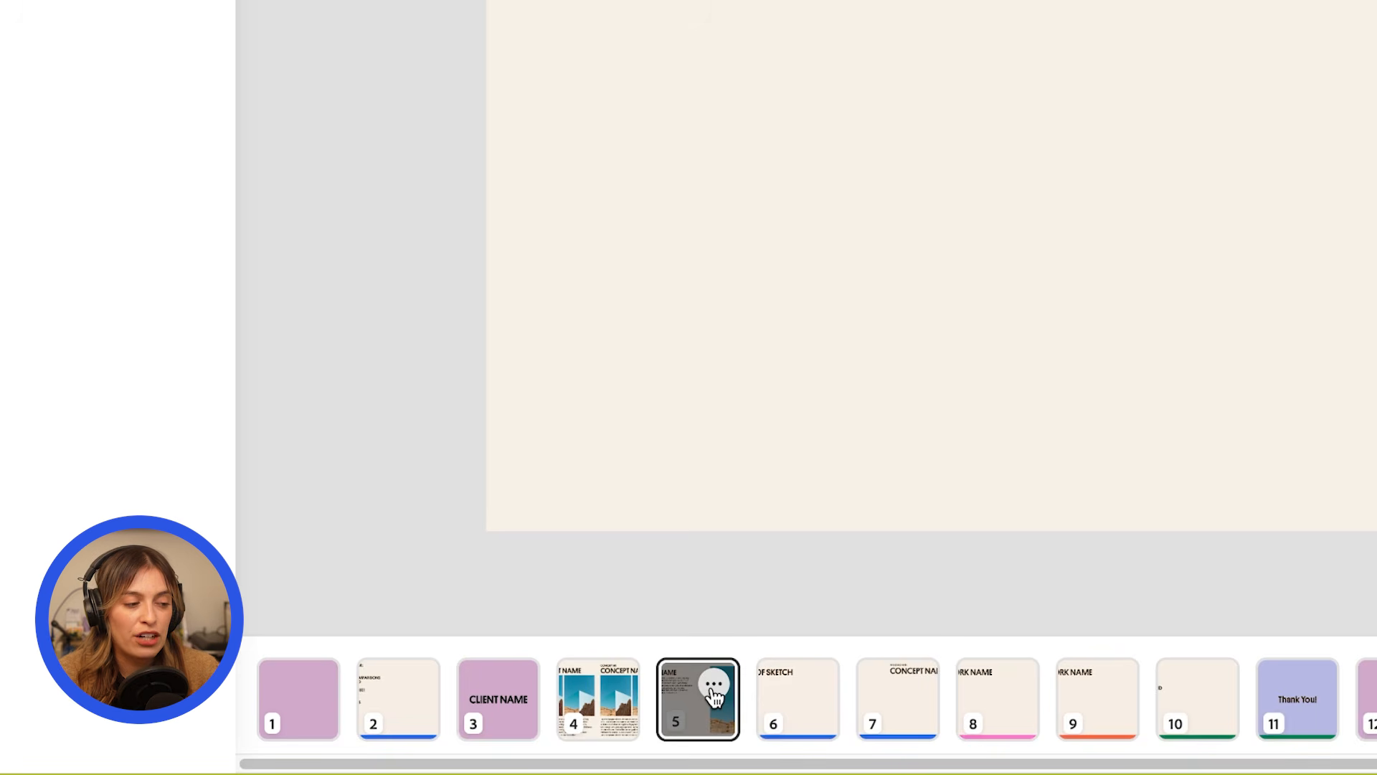
Duplicate the sketch page and retitle the copy with the label PHASE #1 and the heading ART NAME.
{"action": "left_click", "coordinate": [713, 685]}
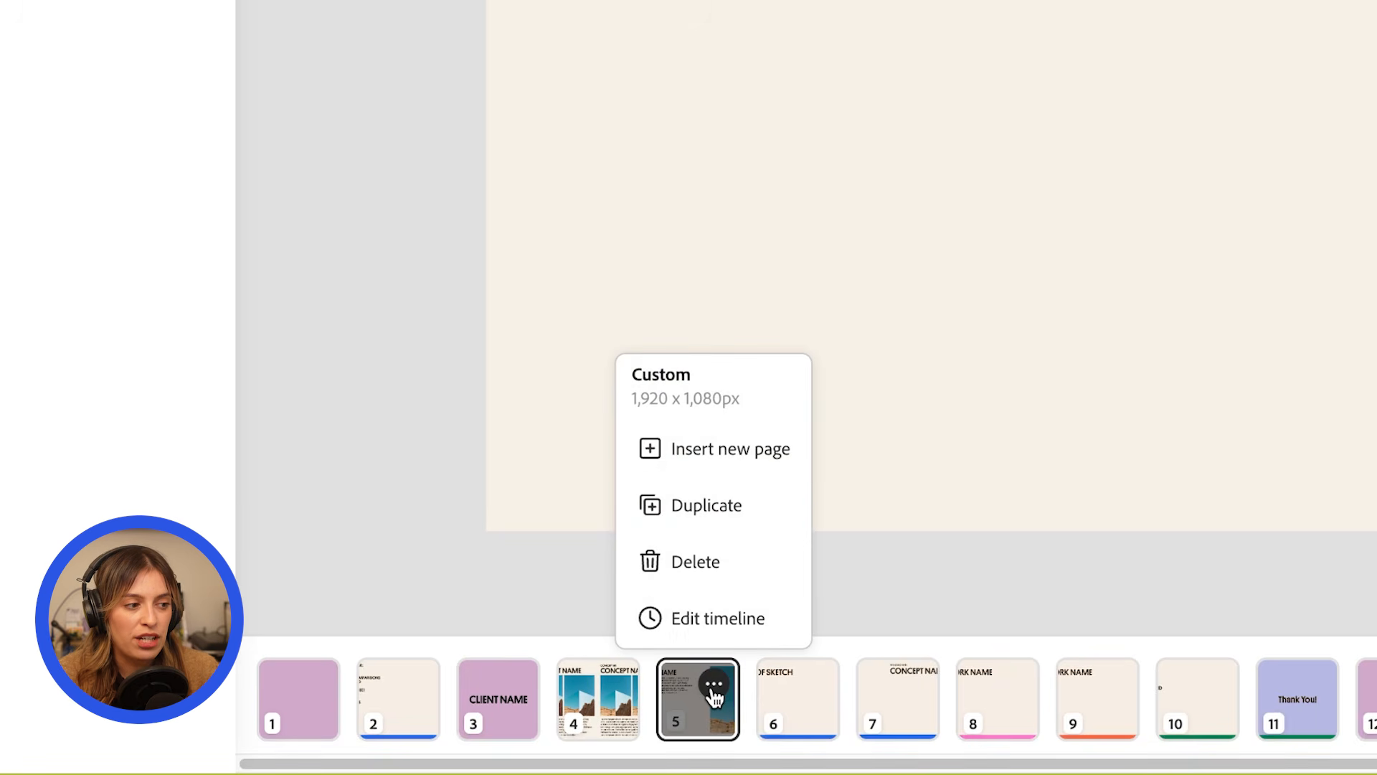
{"action": "left_click", "coordinate": [713, 527]}
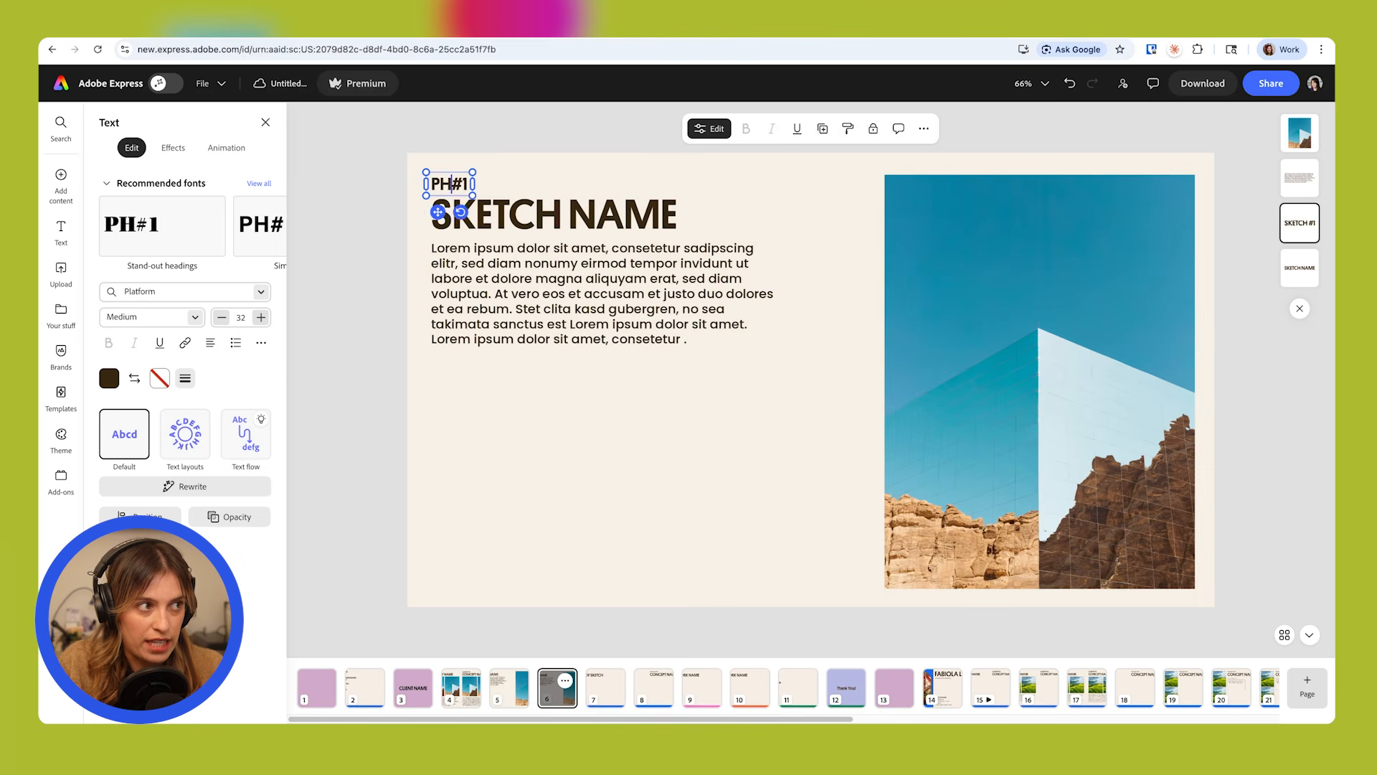
{"action": "left_click_drag", "start_coordinate": [563, 215], "coordinate": [411, 218]}
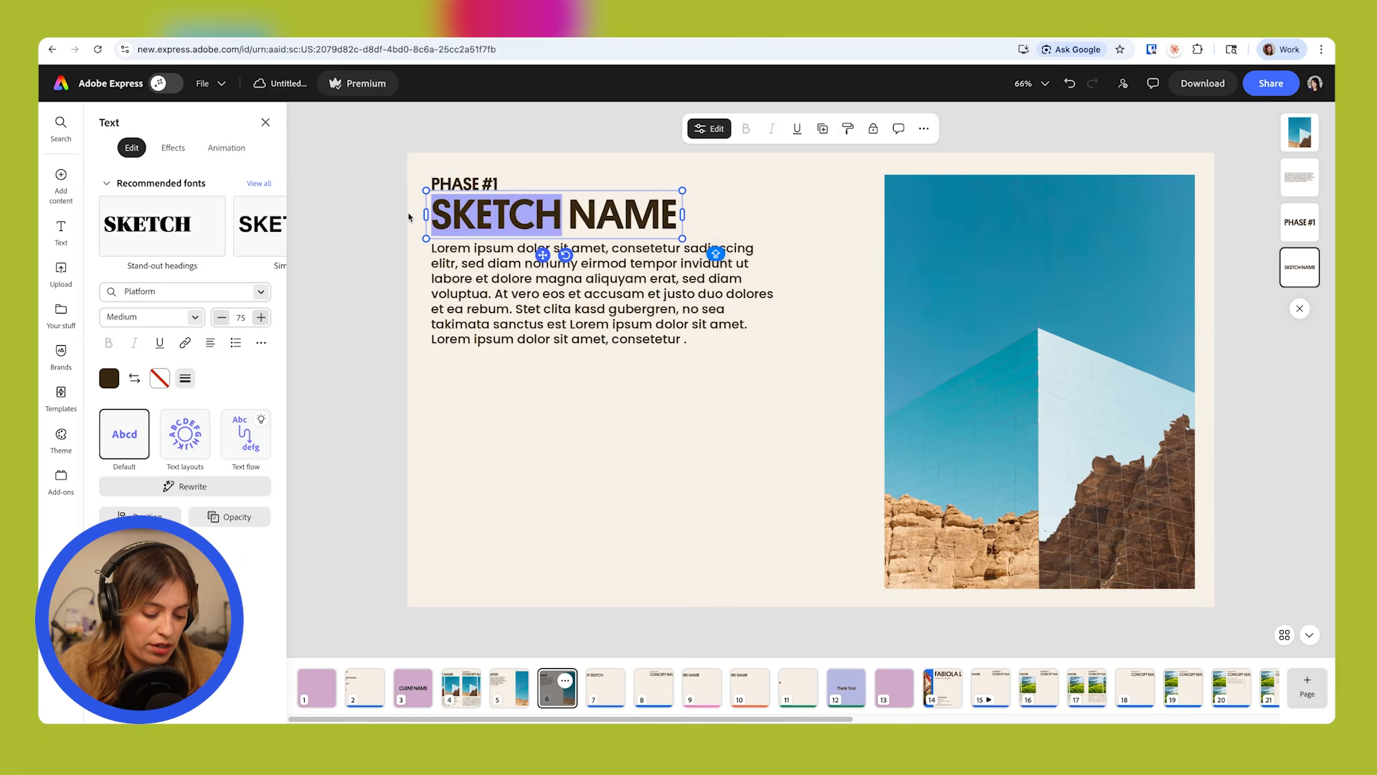
{"action": "type", "text": "ART"}
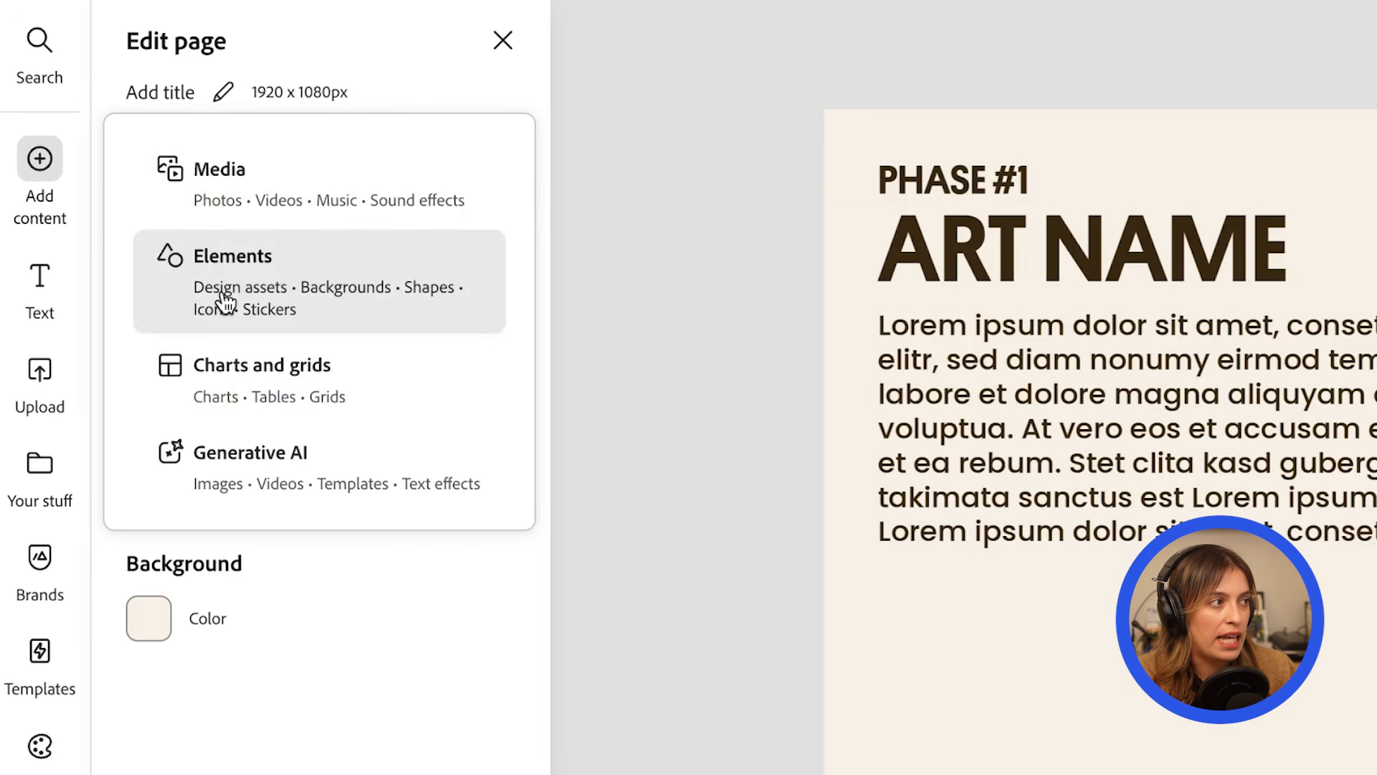
Add a solid rectangle, stretch it into a thin full-width footer bar along the page's lower edge and fill it with the brand green.
{"action": "left_click", "coordinate": [226, 302]}
{"action": "left_click", "coordinate": [450, 741]}
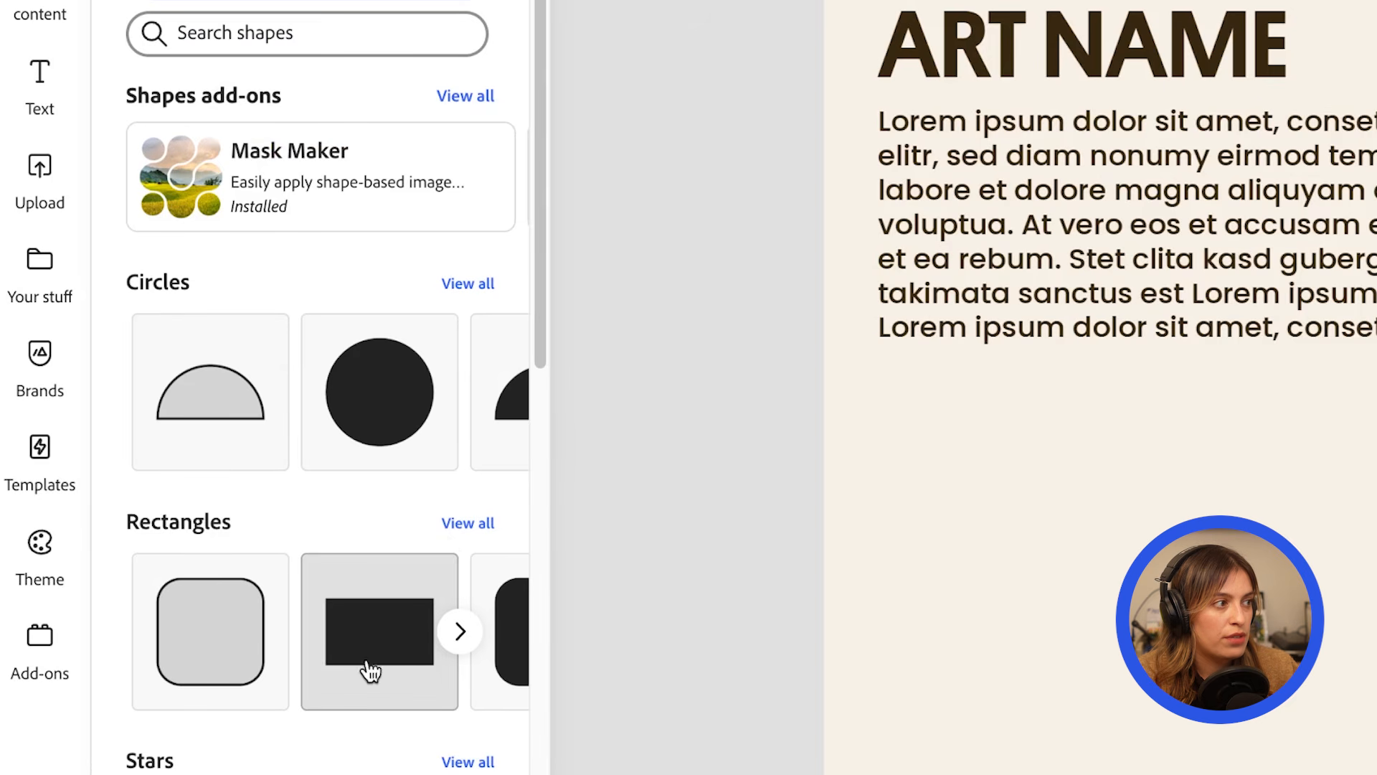
{"action": "left_click", "coordinate": [371, 666]}
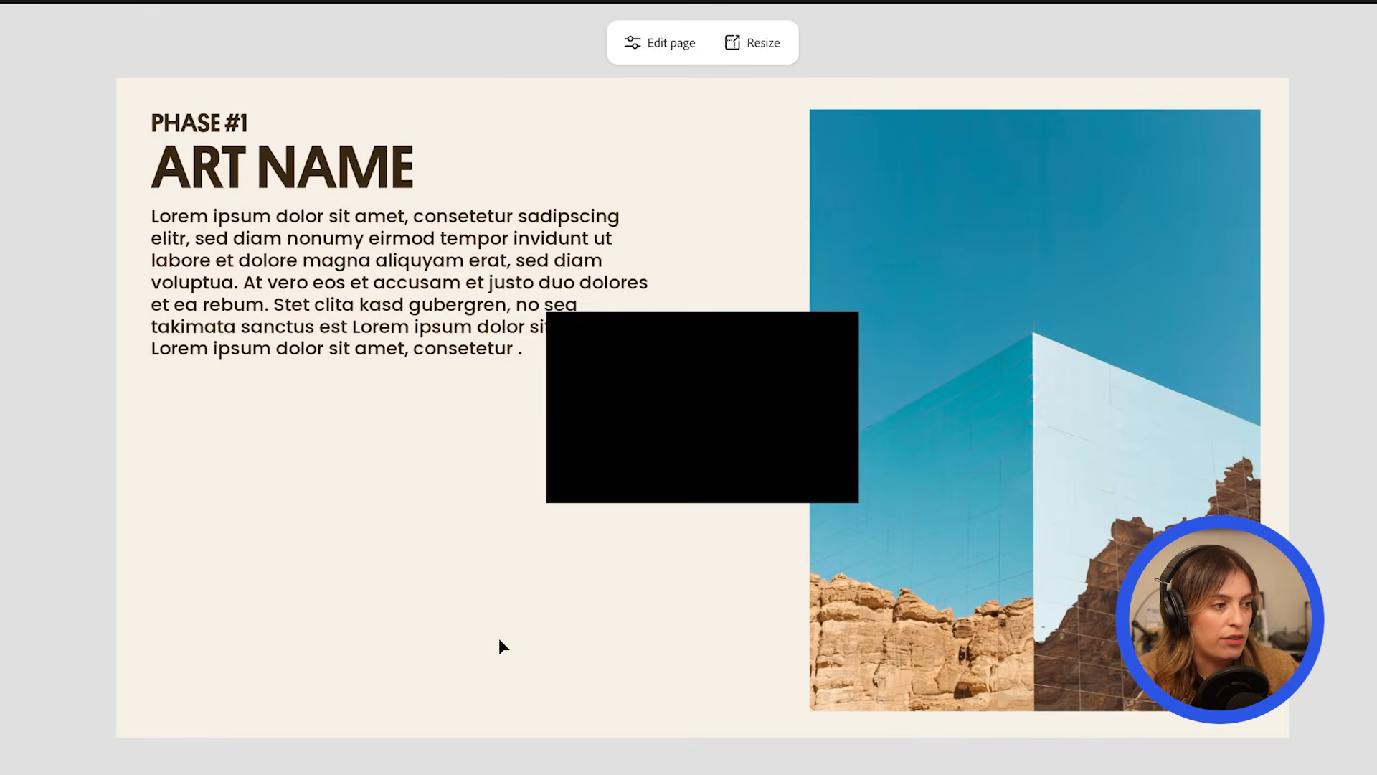
{"action": "left_click_drag", "start_coordinate": [680, 430], "coordinate": [250, 668]}
{"action": "left_click_drag", "start_coordinate": [256, 547], "coordinate": [254, 711]}
{"action": "left_click_drag", "start_coordinate": [429, 725], "coordinate": [1289, 725]}
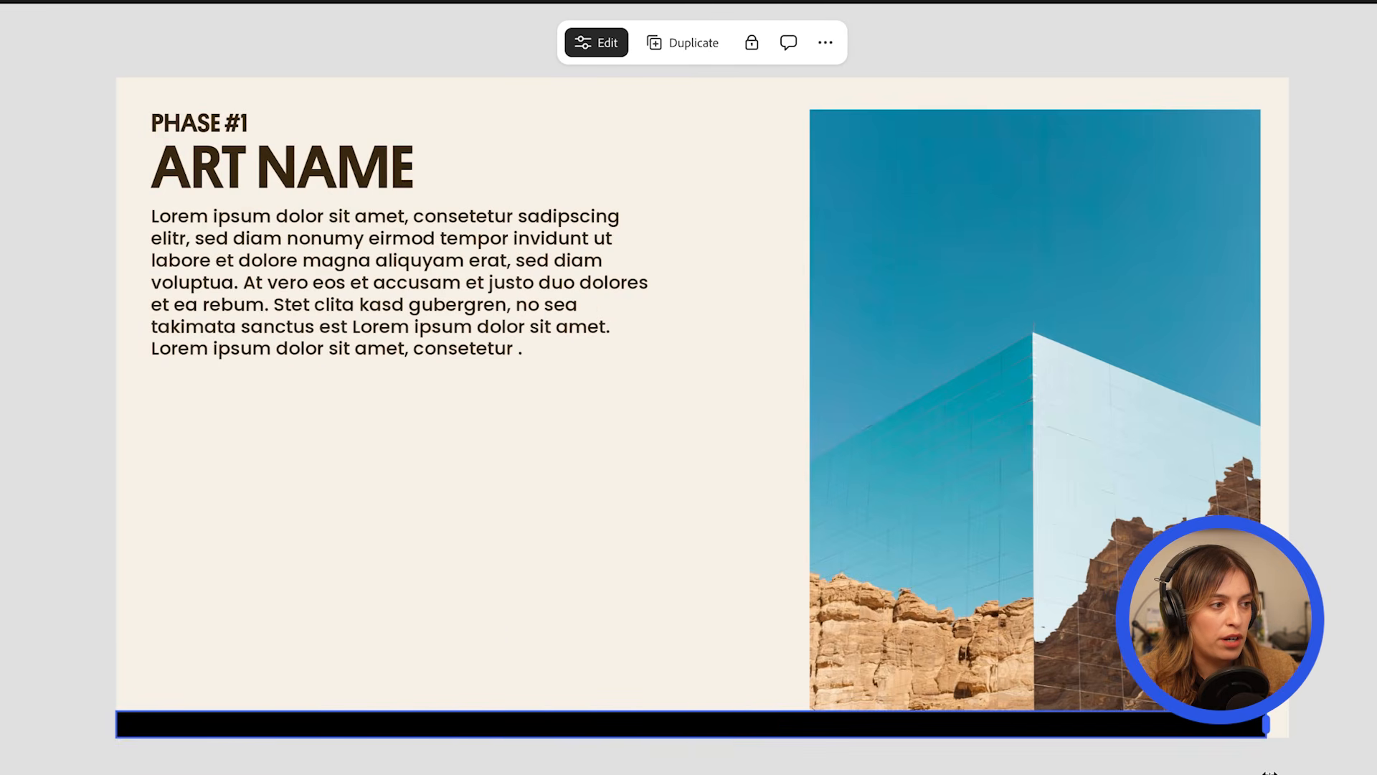
{"action": "left_click", "coordinate": [28, 450]}
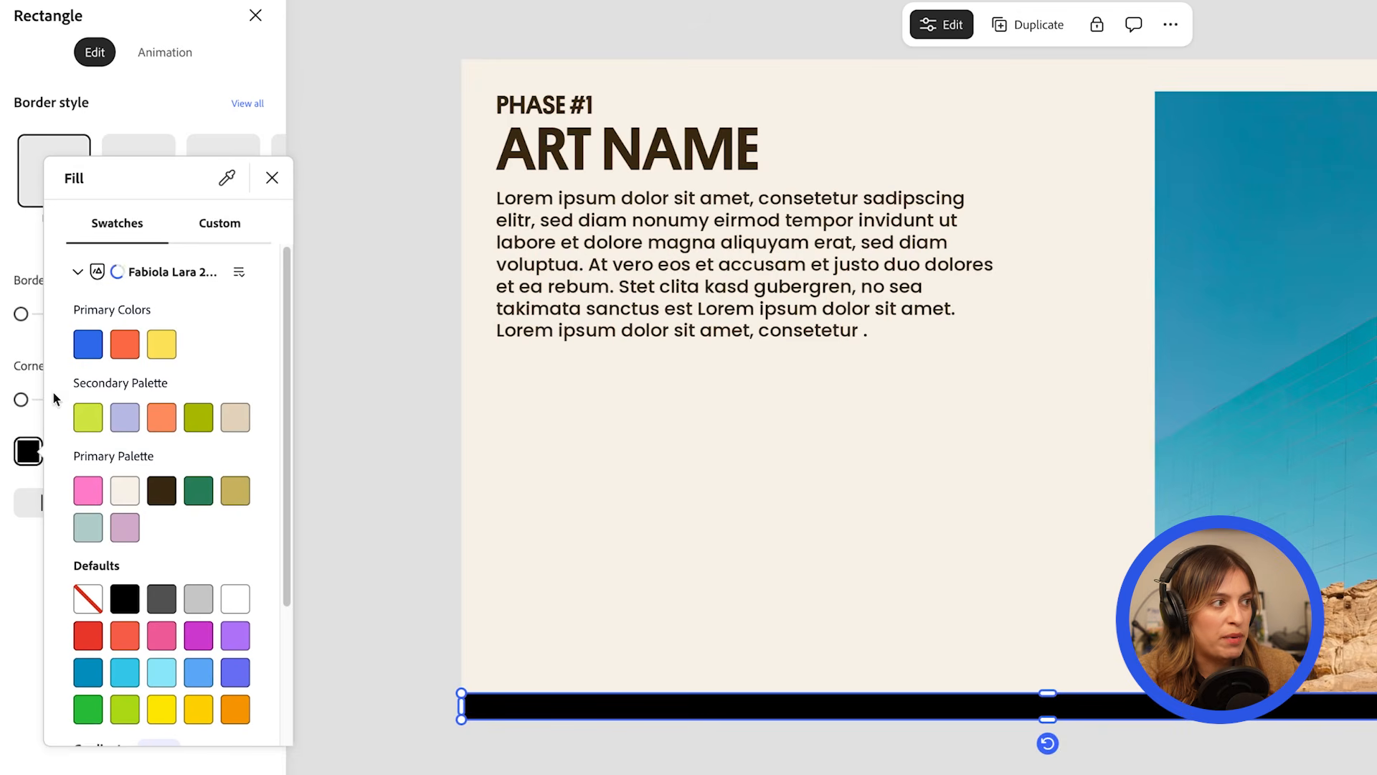
{"action": "left_click", "coordinate": [207, 496]}
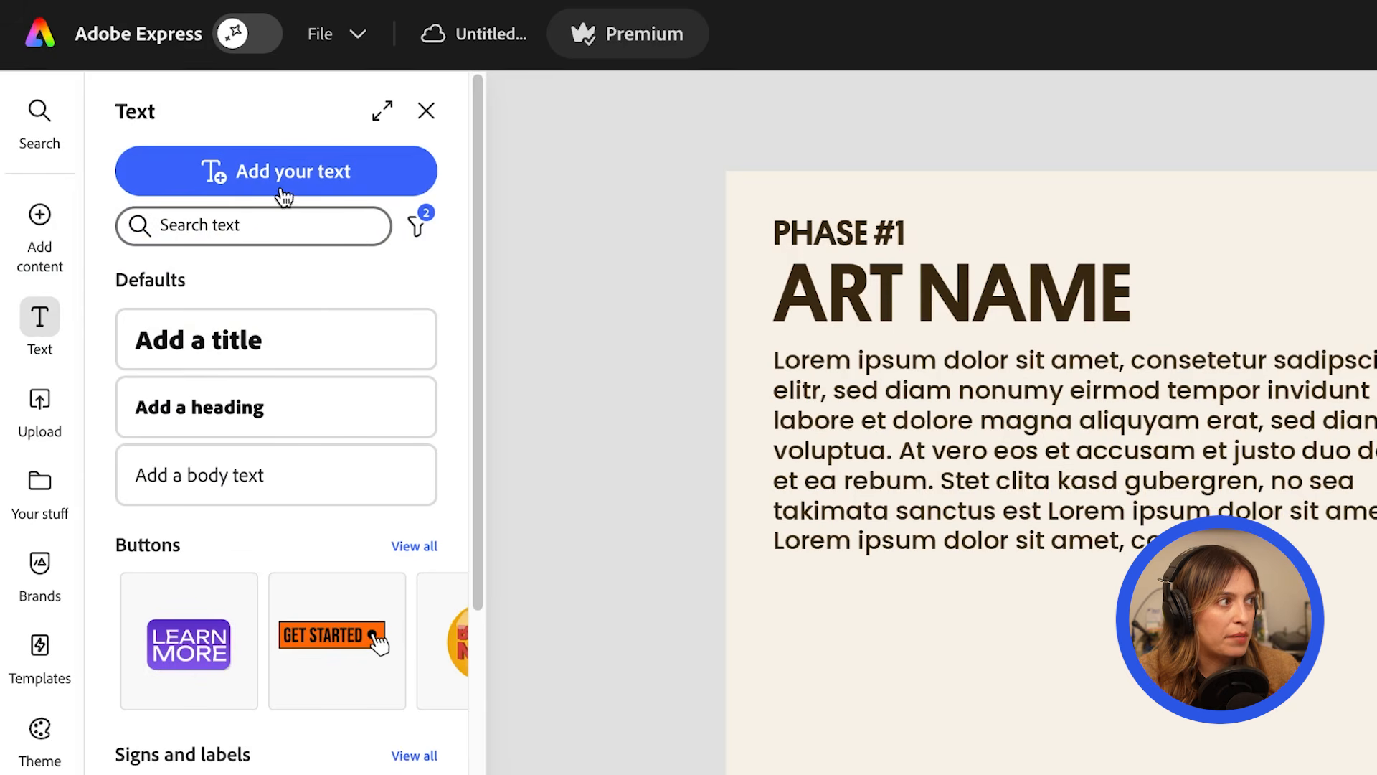
Add small light text with the designer's name at the footer bar's left end and a copy at the right end reading 03/25/2026.
{"action": "left_click", "coordinate": [283, 196]}
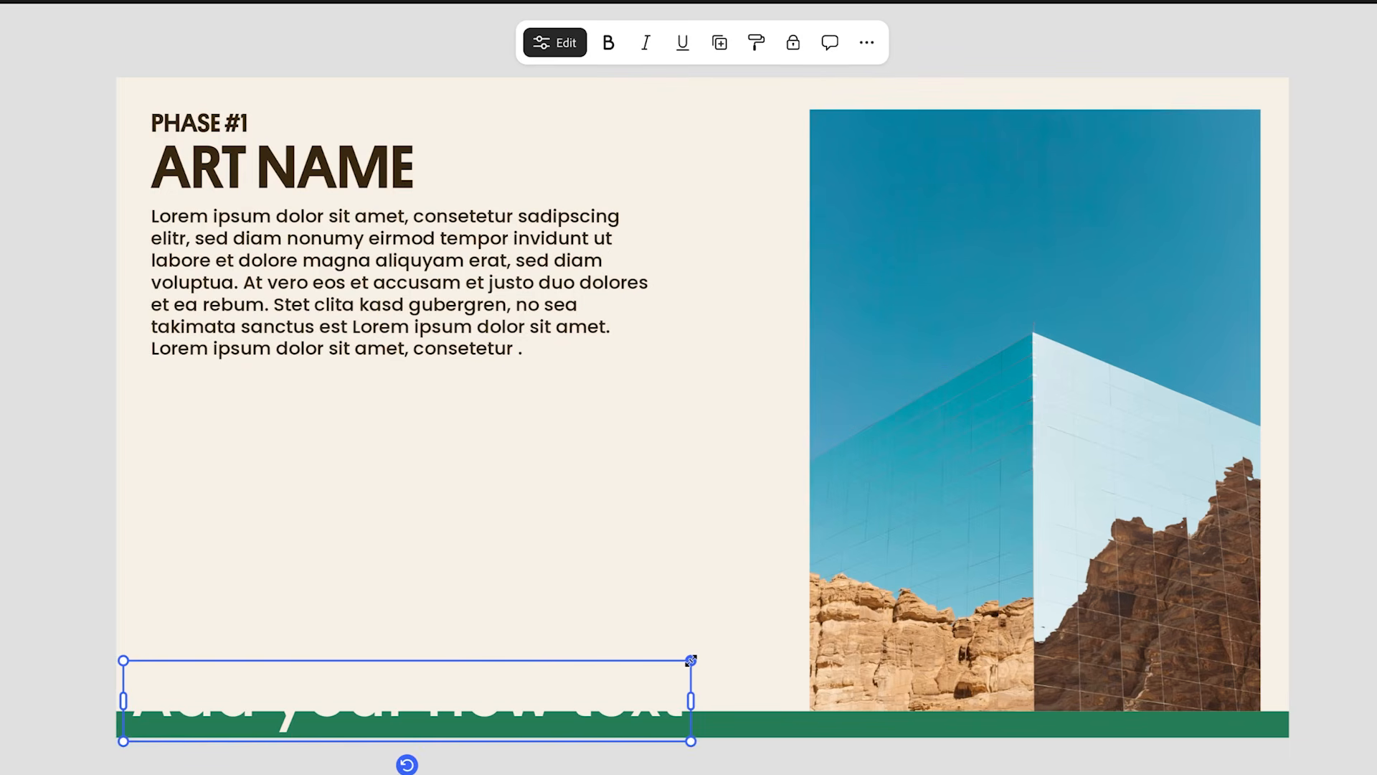
{"action": "left_click_drag", "start_coordinate": [691, 660], "coordinate": [255, 714]}
{"action": "double_click", "coordinate": [228, 726]}
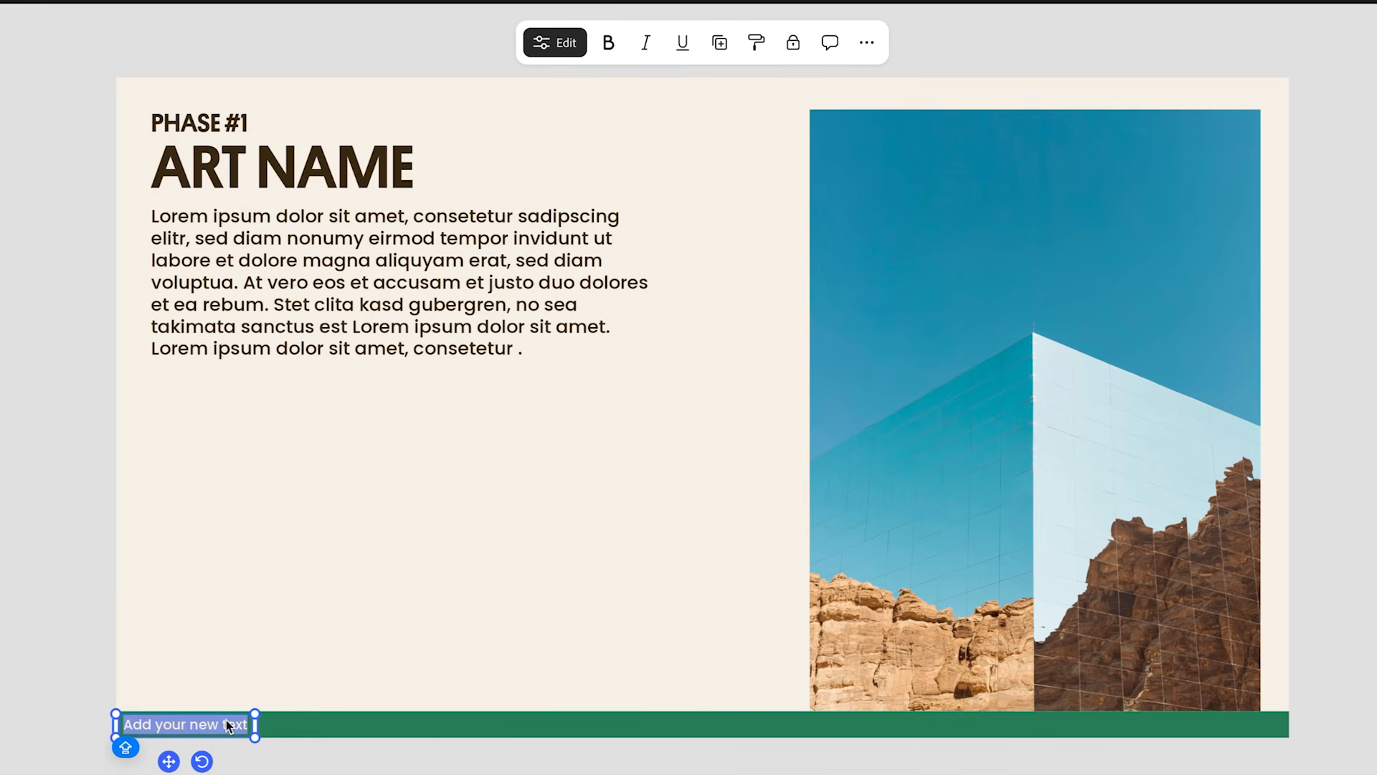
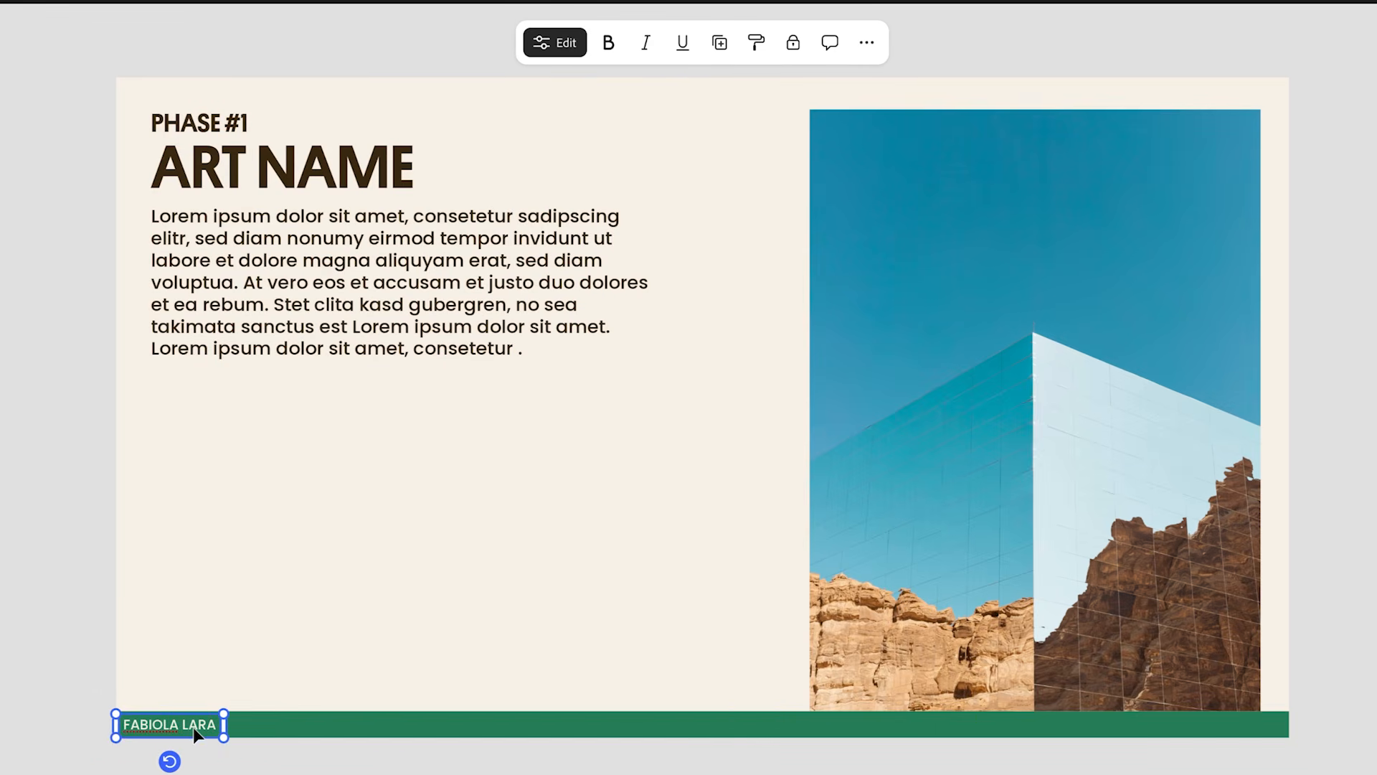
{"action": "left_click_drag", "start_coordinate": [171, 726], "coordinate": [455, 728]}
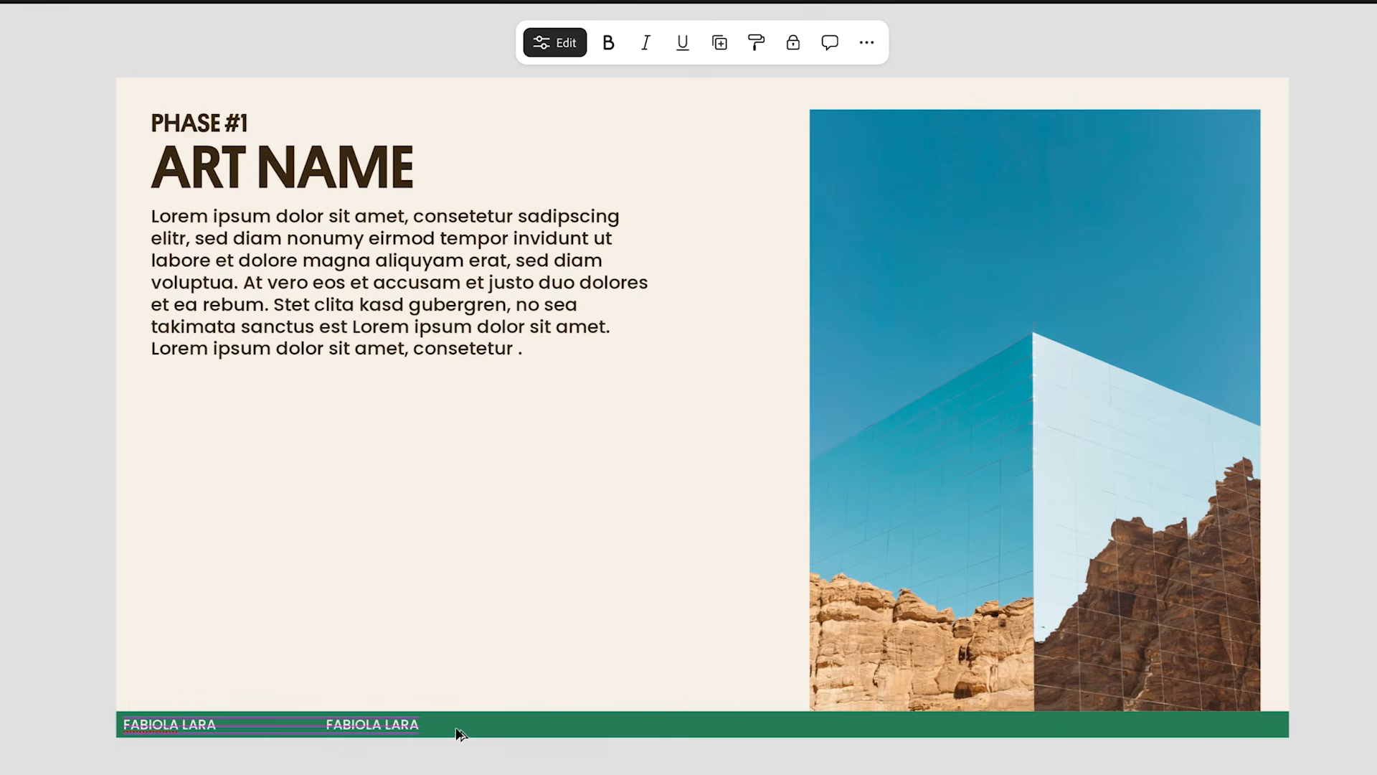
{"action": "left_click_drag", "start_coordinate": [1180, 724], "coordinate": [1215, 718]}
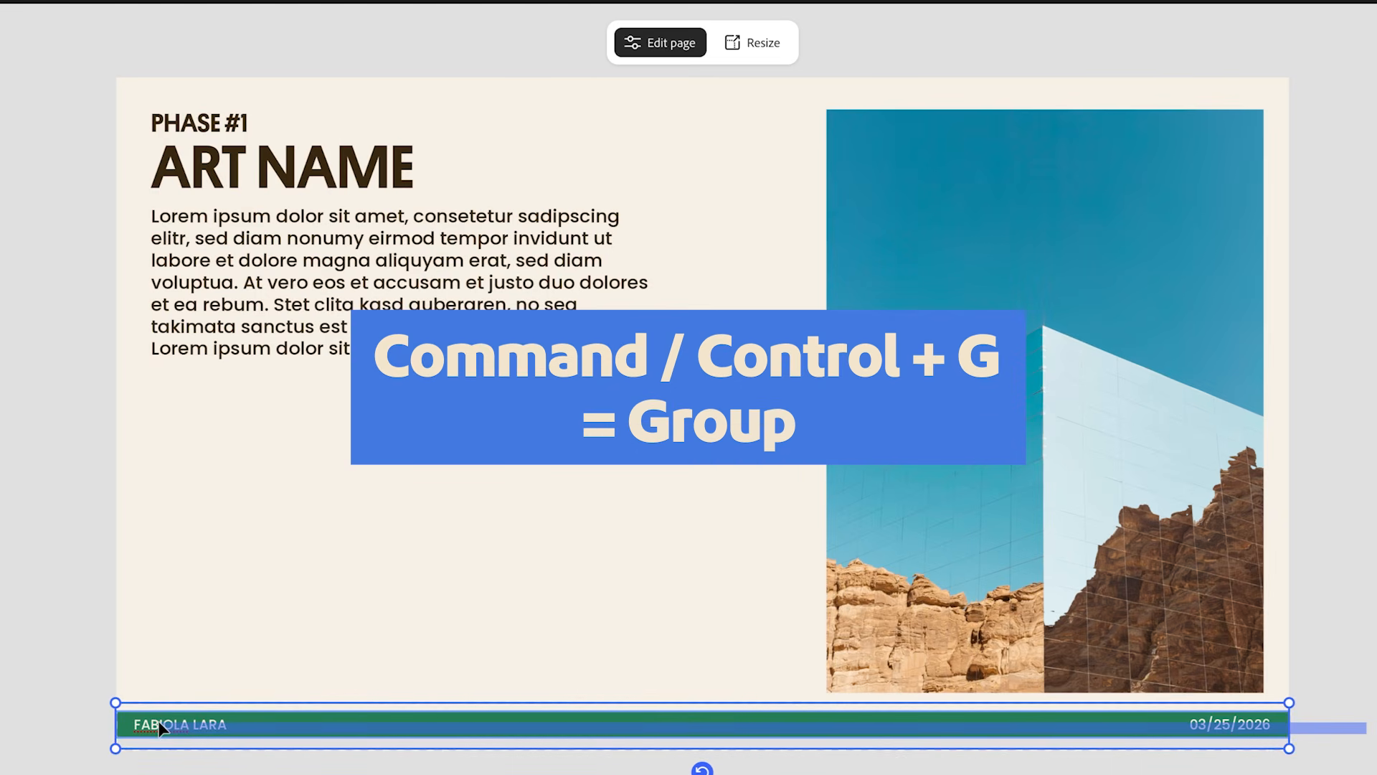
Group the footer bar with its texts and paste the group onto pages 5 and 4.
{"action": "key", "text": "ctrl+g"}
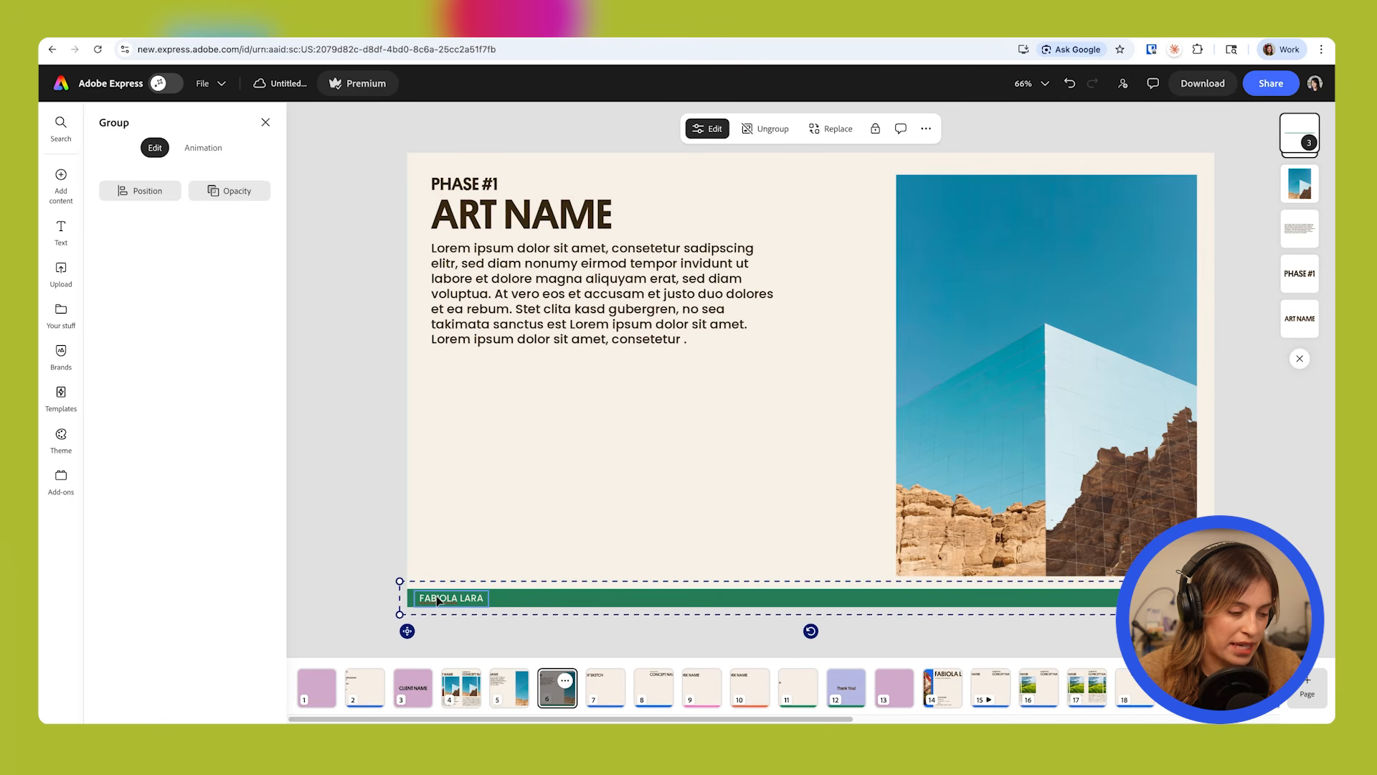
{"action": "left_click", "coordinate": [516, 706]}
{"action": "key", "text": "ctrl+v"}
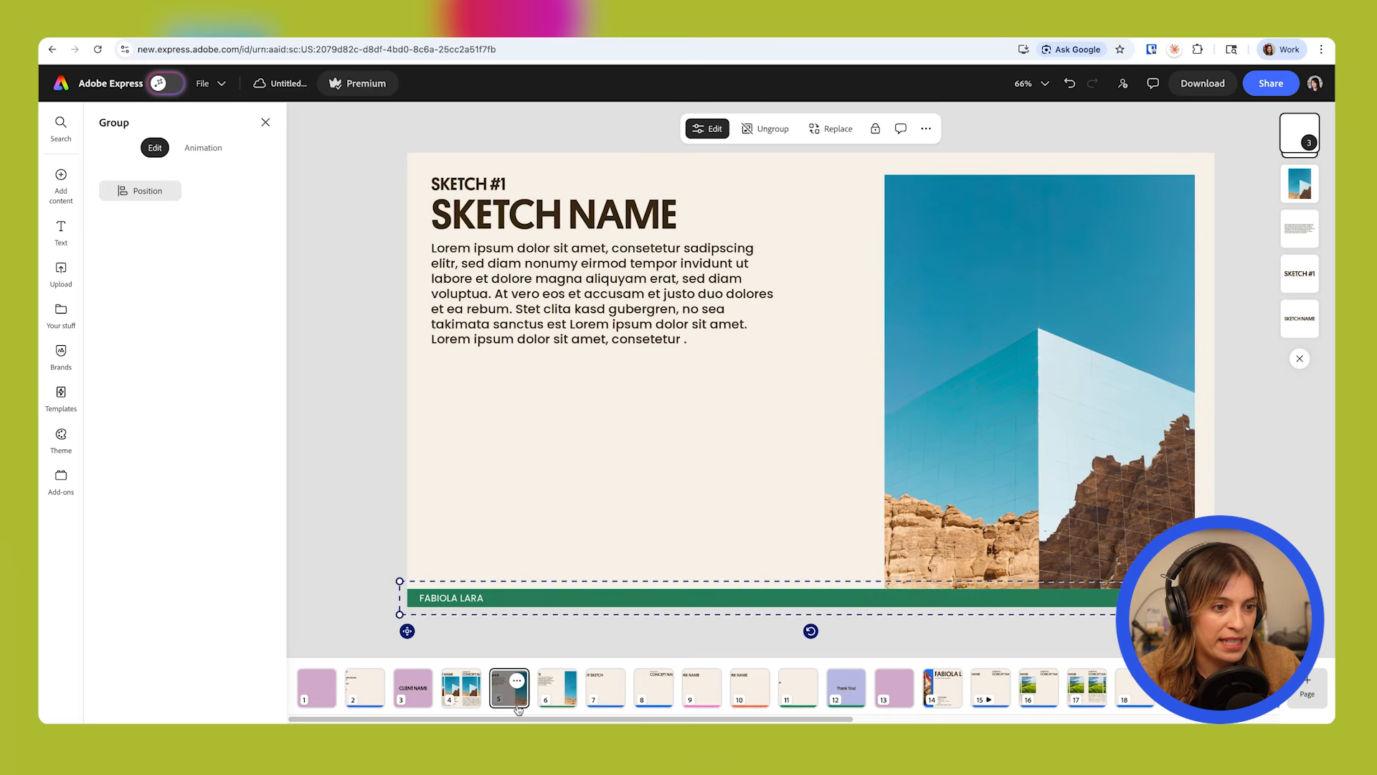
{"action": "left_click", "coordinate": [459, 688]}
{"action": "key", "text": "ctrl+v"}
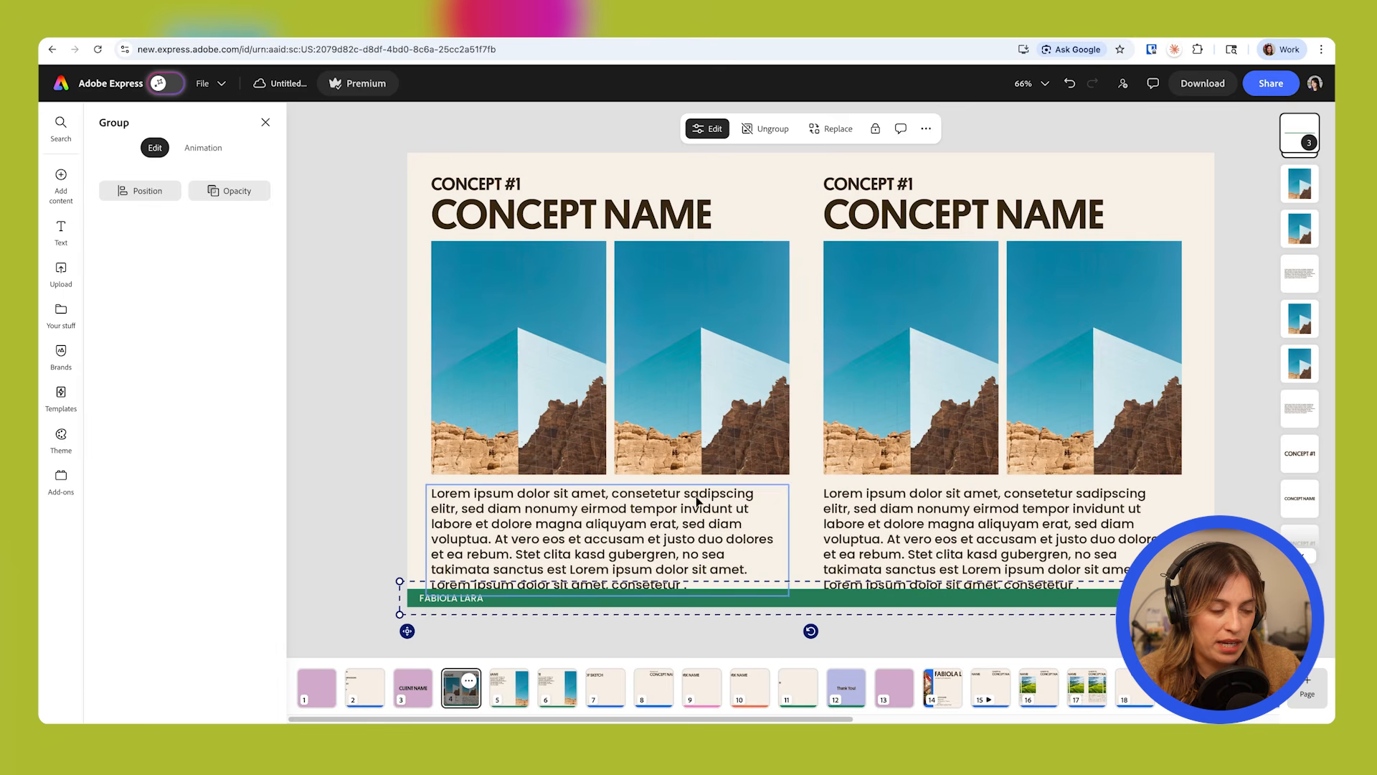
Duplicate page 6 and change the small label on the copy to FINAL ART.
{"action": "left_click", "coordinate": [566, 688]}
{"action": "left_click", "coordinate": [437, 669]}
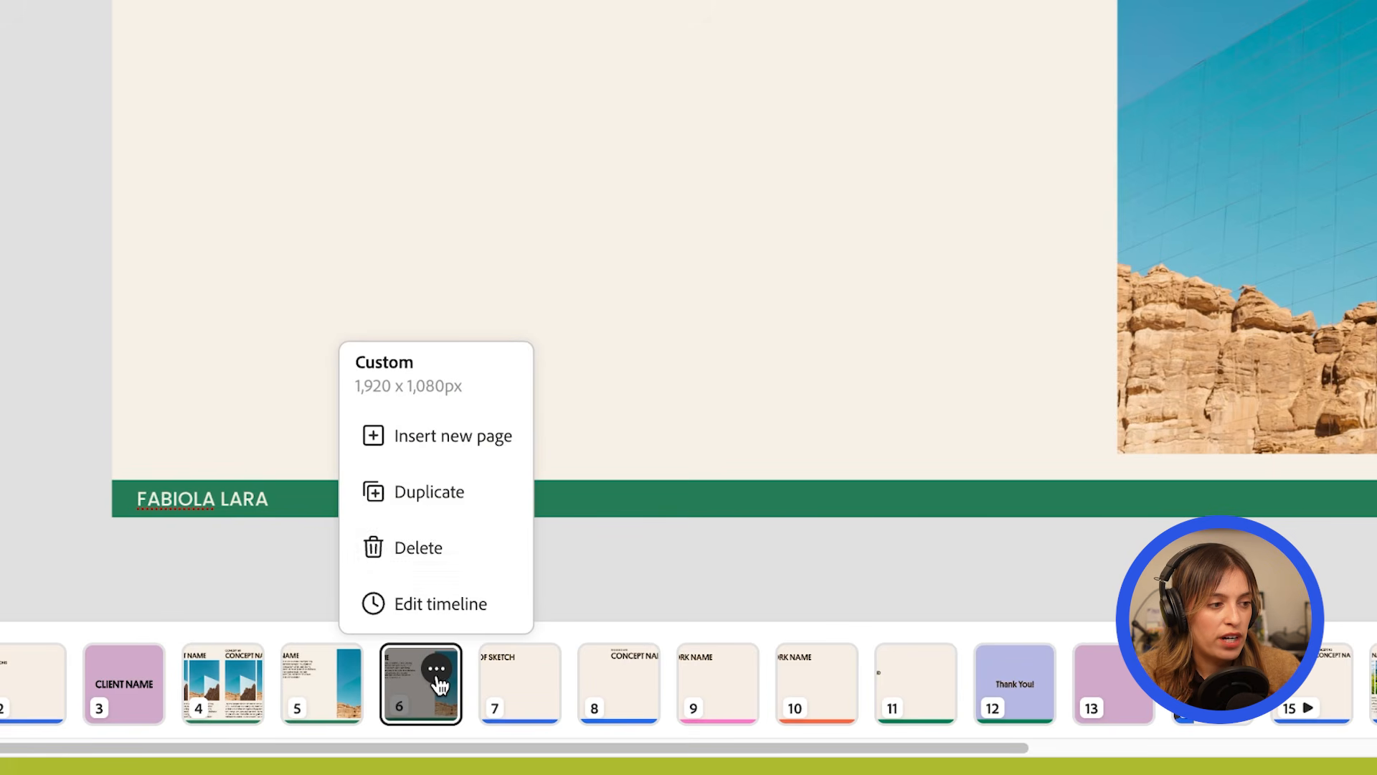
{"action": "left_click", "coordinate": [437, 509]}
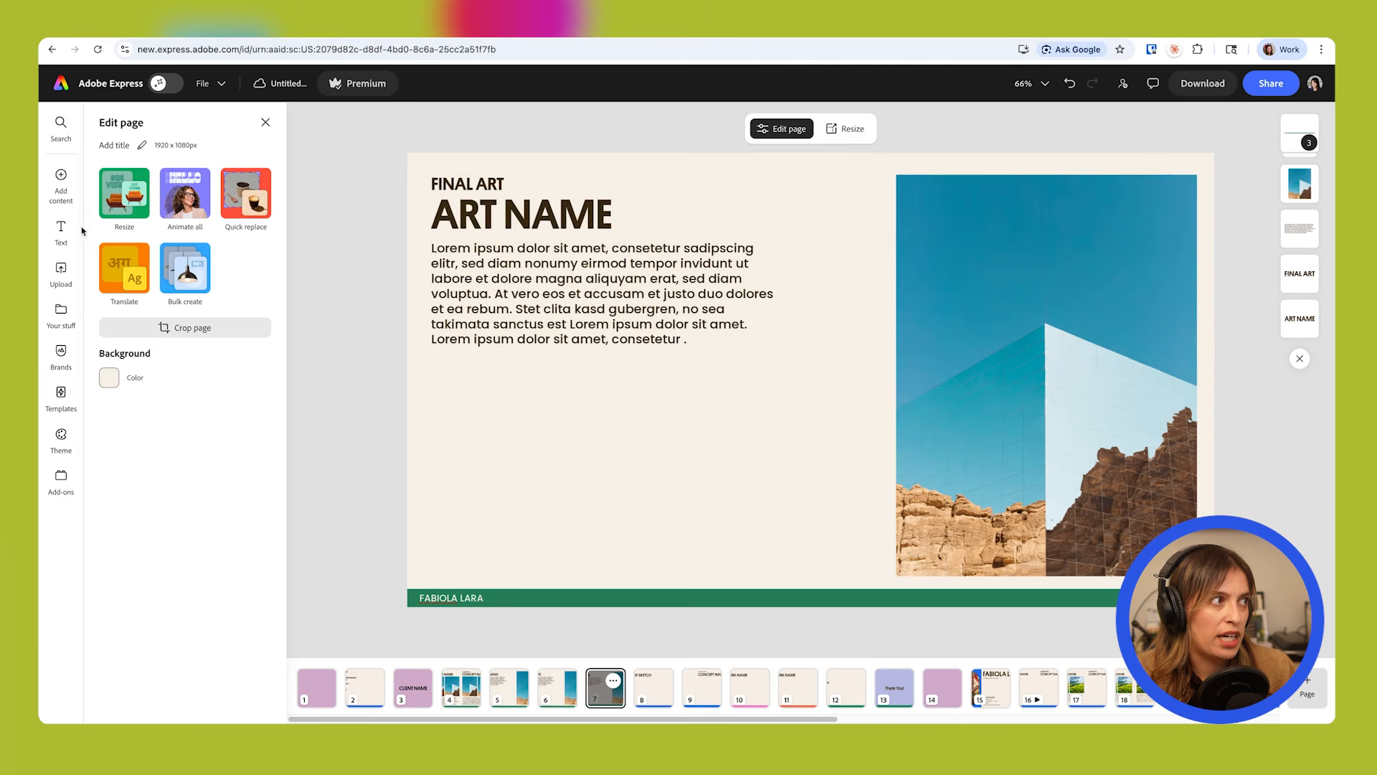
Add a circle to the final art page with no fill and a solid brand pink border.
{"action": "left_click", "coordinate": [61, 177]}
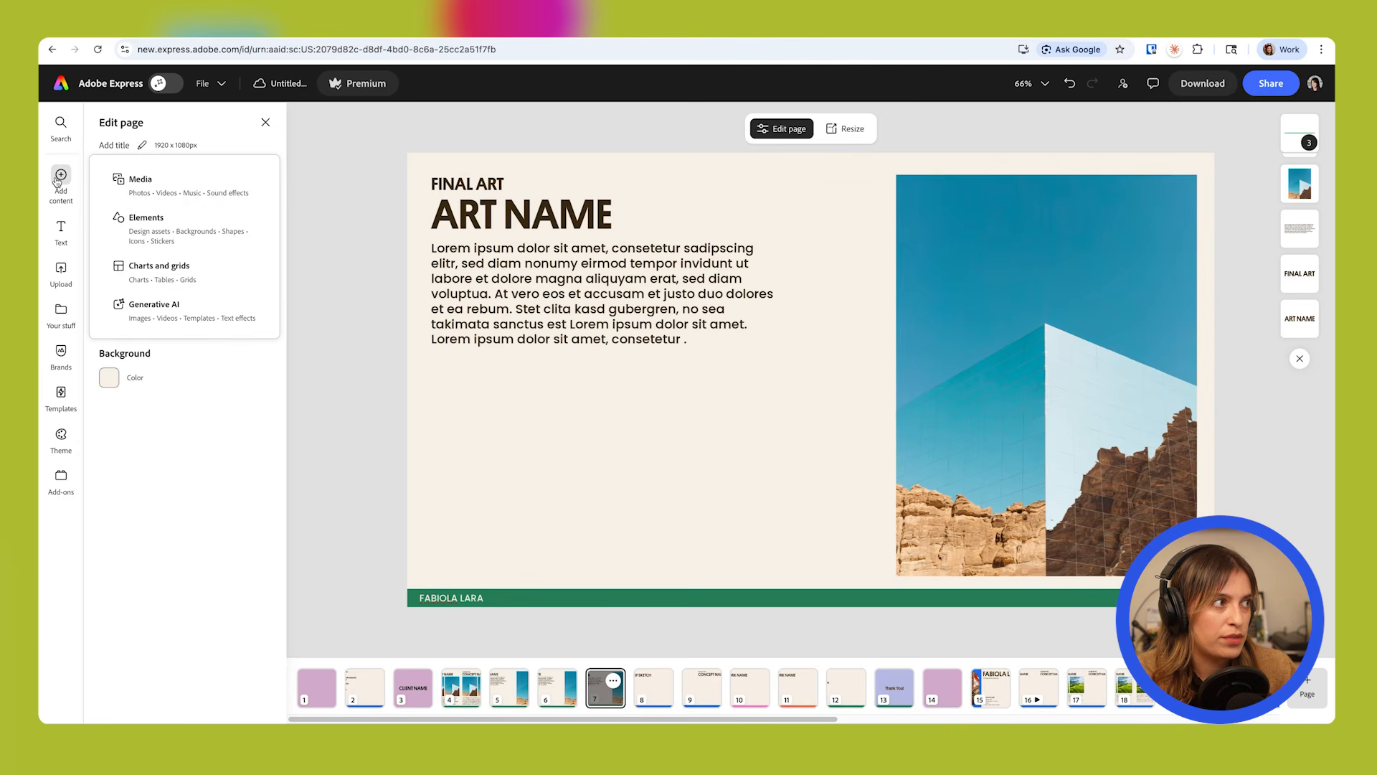
{"action": "left_click", "coordinate": [151, 237]}
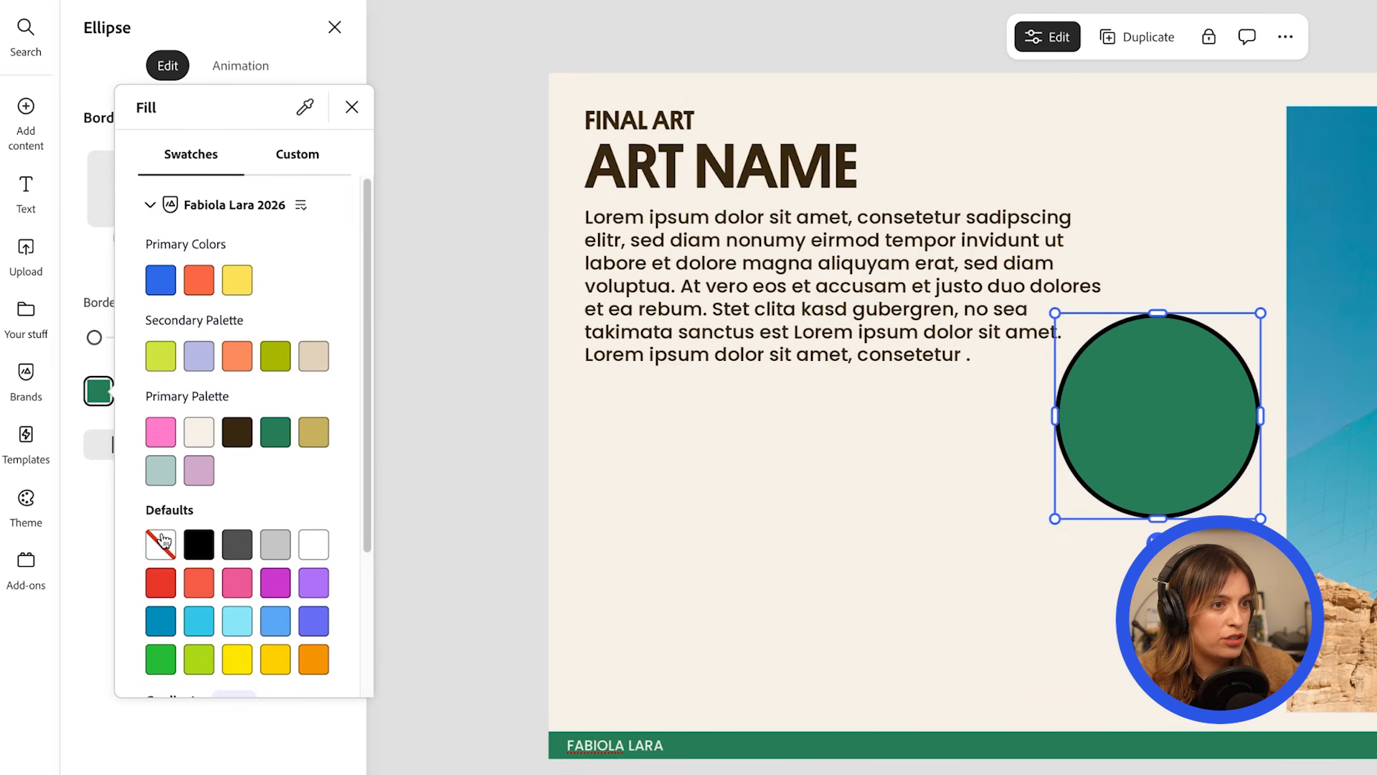
{"action": "left_click", "coordinate": [160, 544]}
{"action": "left_click", "coordinate": [74, 505]}
{"action": "left_click", "coordinate": [172, 391]}
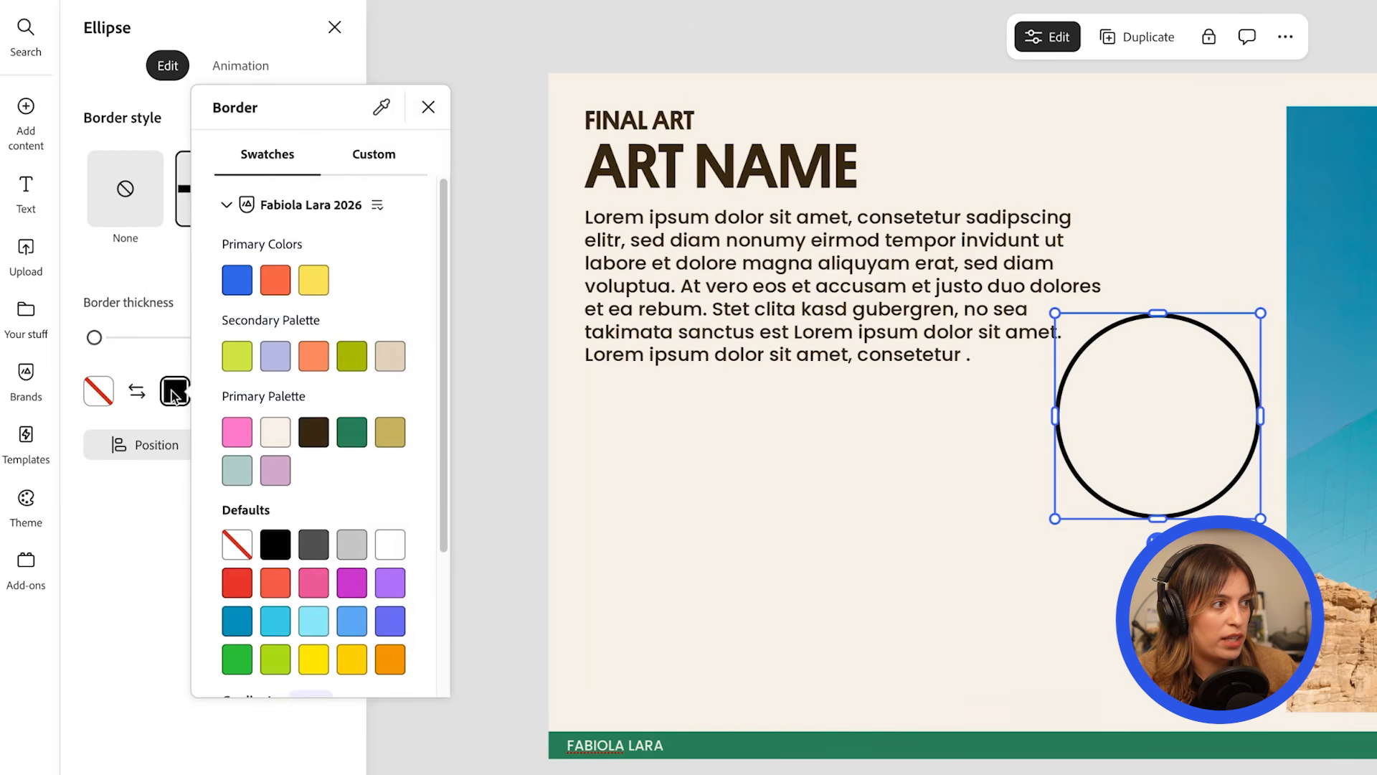
{"action": "left_click", "coordinate": [237, 441]}
{"action": "left_click", "coordinate": [1221, 428]}
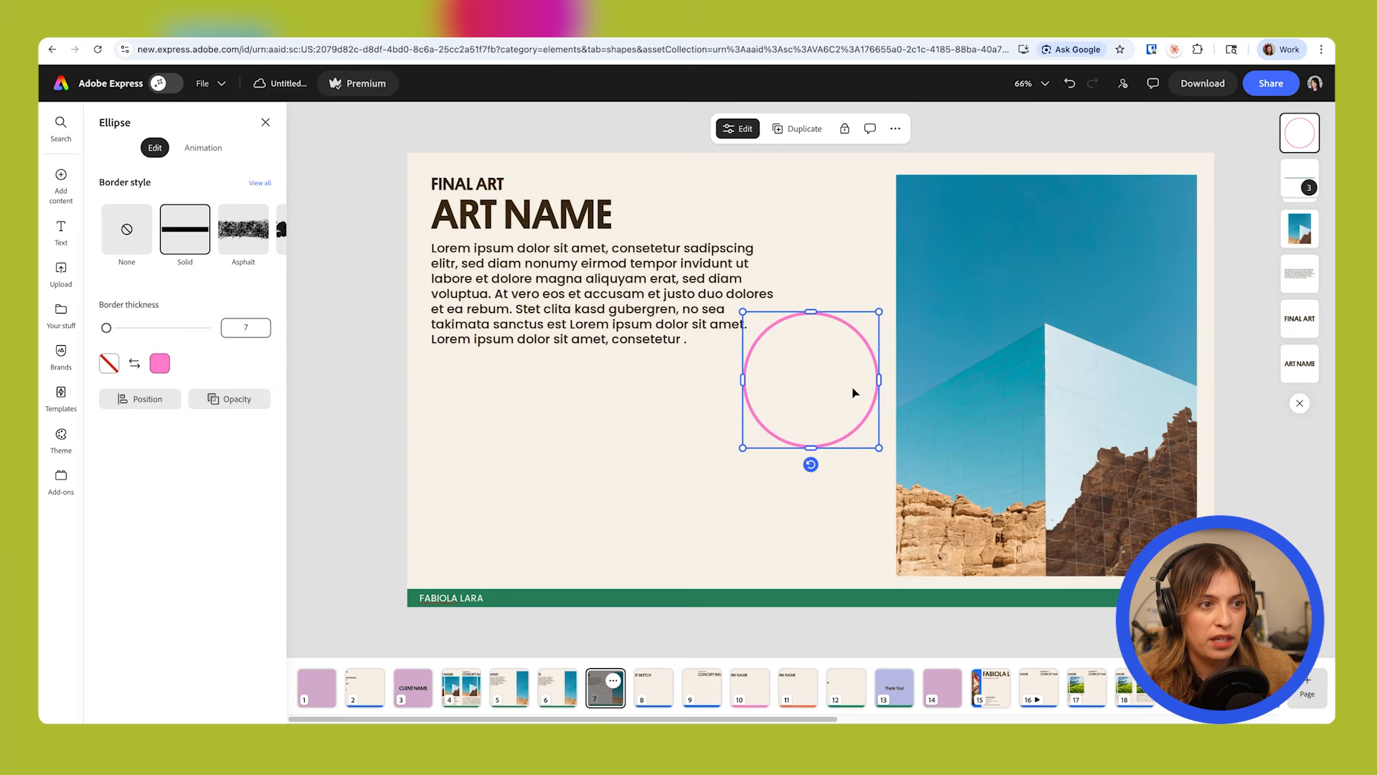
Resize and centre the circle over the building's peak in the photo, and place a CALL OUT DETAIL text beside it.
{"action": "left_click_drag", "start_coordinate": [1236, 416], "coordinate": [1111, 332]}
{"action": "left_click_drag", "start_coordinate": [1127, 266], "coordinate": [1107, 309]}
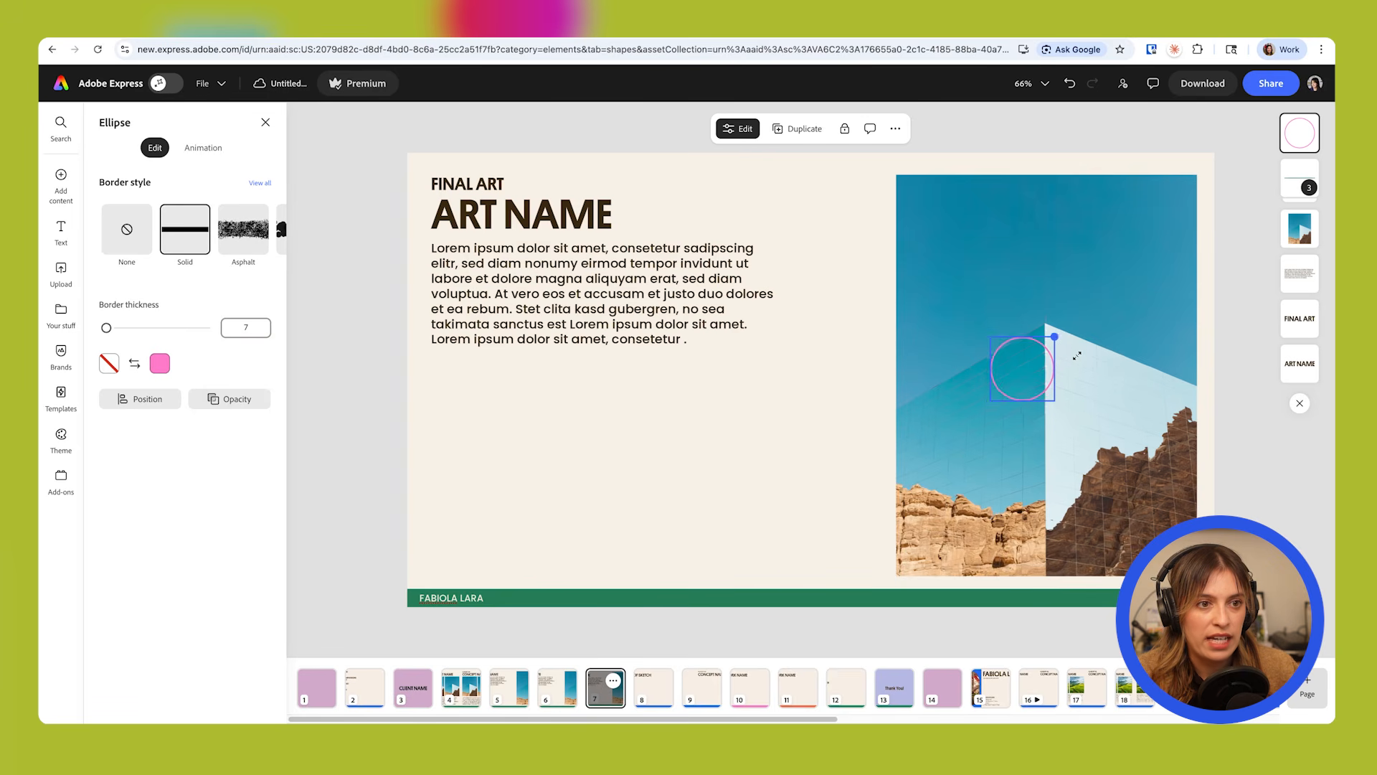
{"action": "left_click_drag", "start_coordinate": [849, 353], "coordinate": [1220, 240]}
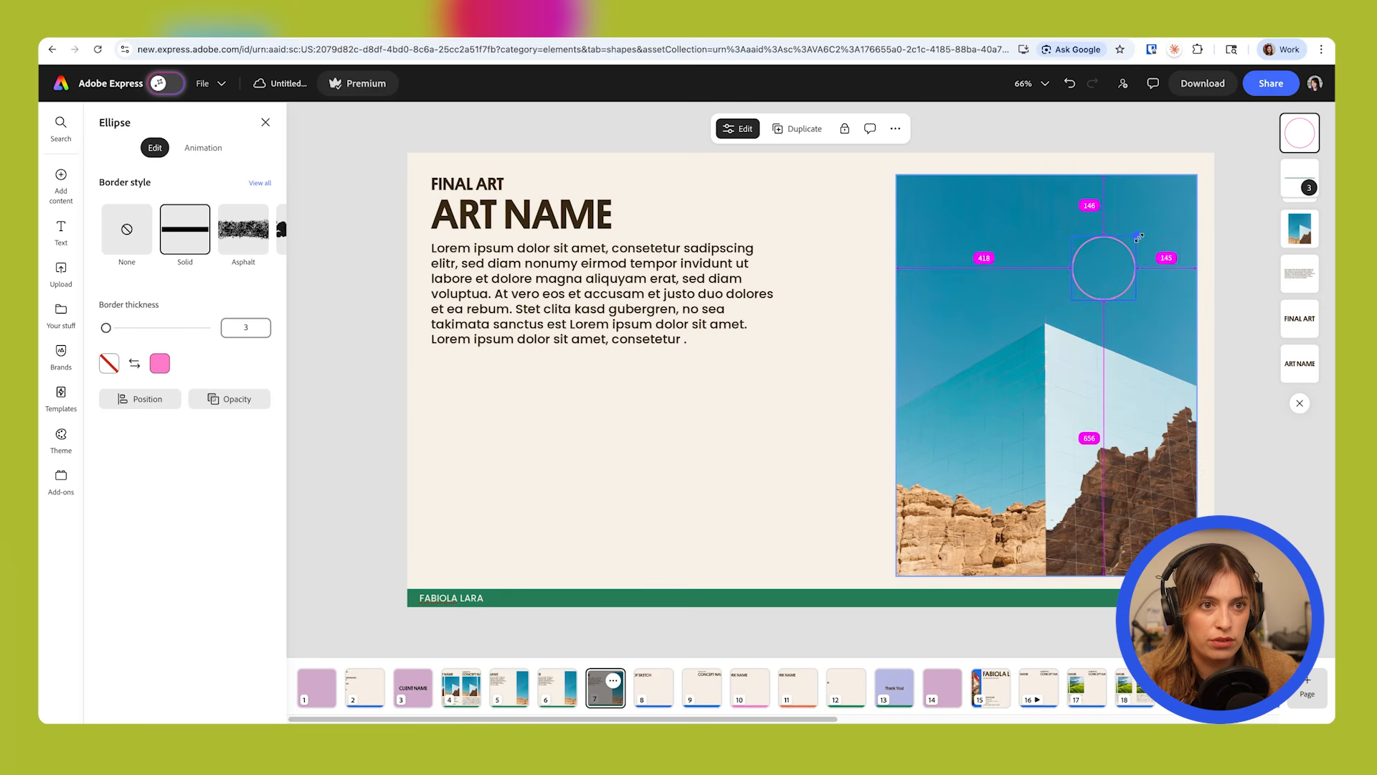
{"action": "left_click_drag", "start_coordinate": [1136, 236], "coordinate": [1169, 203]}
{"action": "left_click_drag", "start_coordinate": [1115, 277], "coordinate": [1057, 331]}
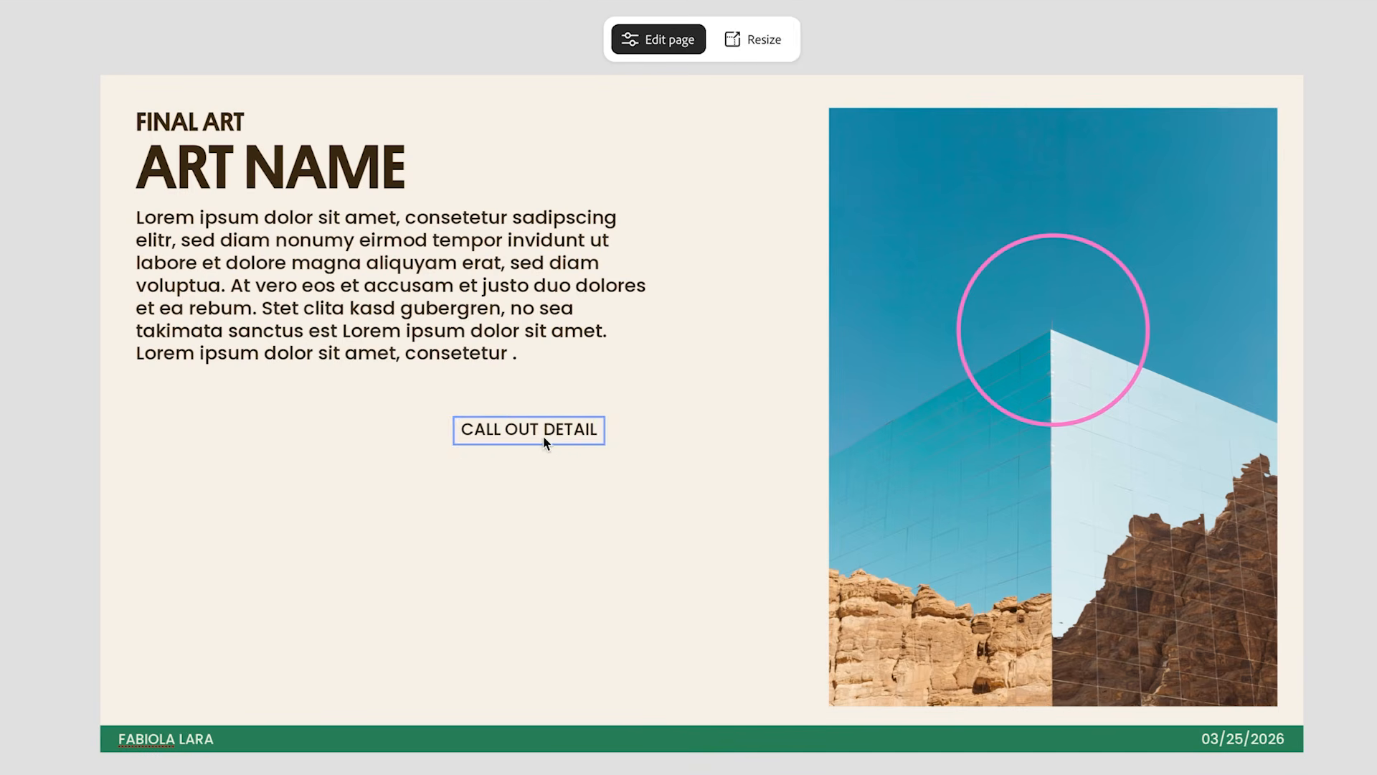
{"action": "left_click_drag", "start_coordinate": [544, 436], "coordinate": [897, 293]}
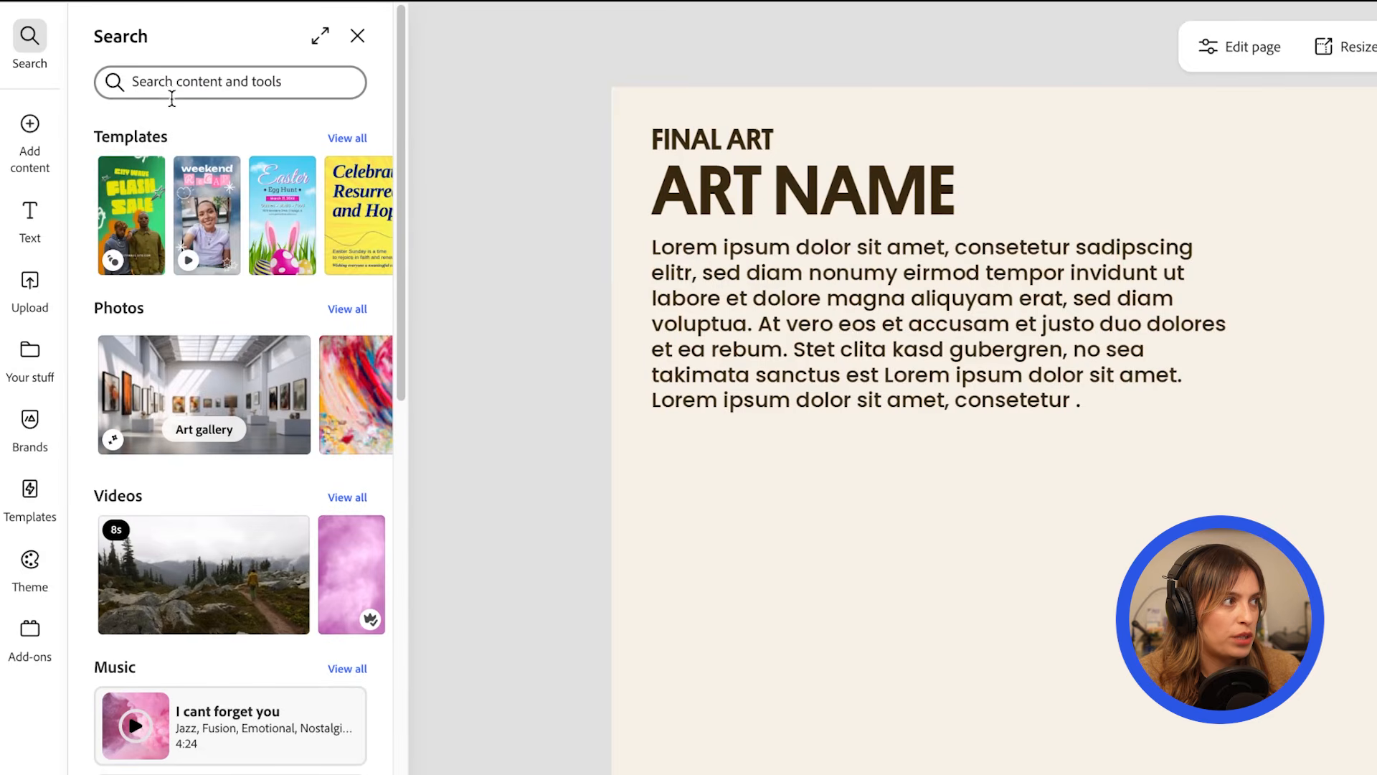
Search the library for ARROW and add a looped arrow from the CALL OUT DETAIL text to the circle, with all three callout elements in white.
{"action": "left_click", "coordinate": [175, 88]}
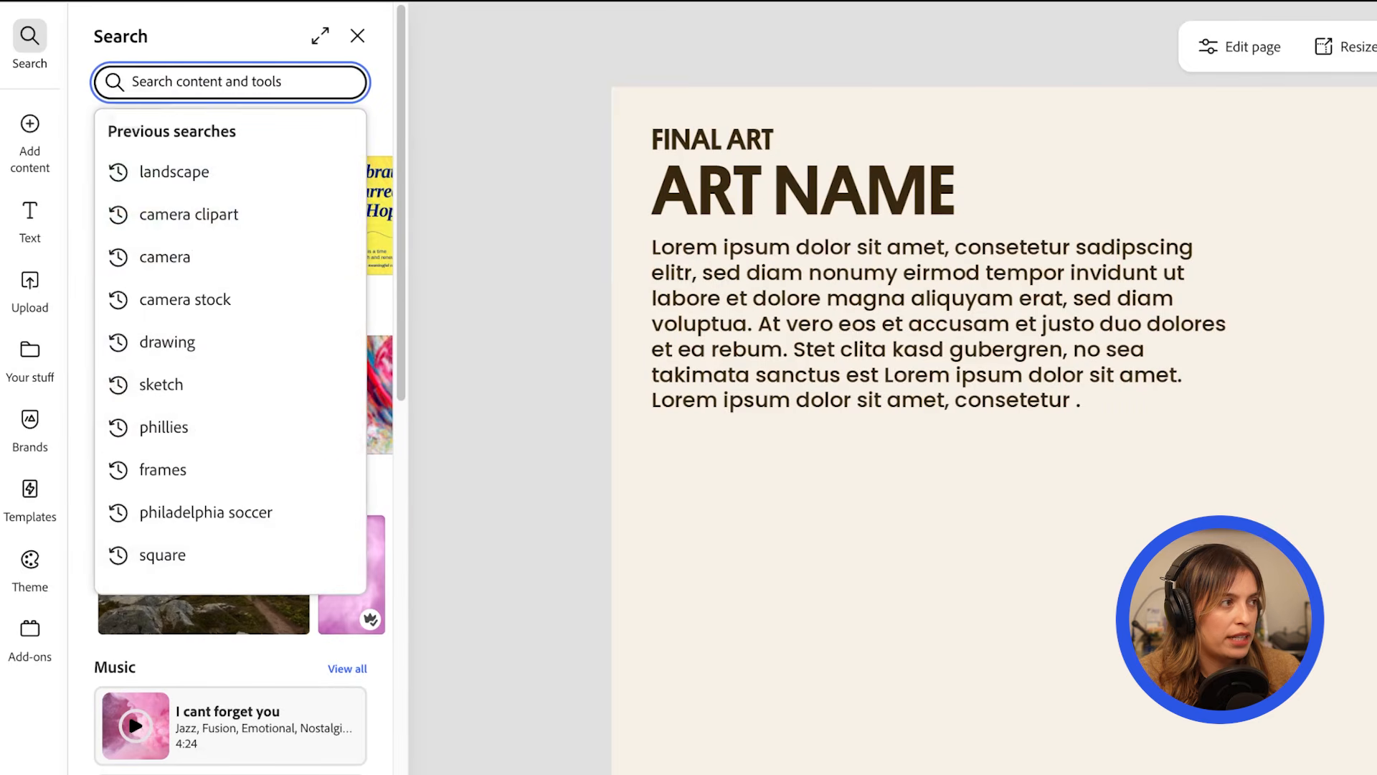
{"action": "type", "text": "ARROW"}
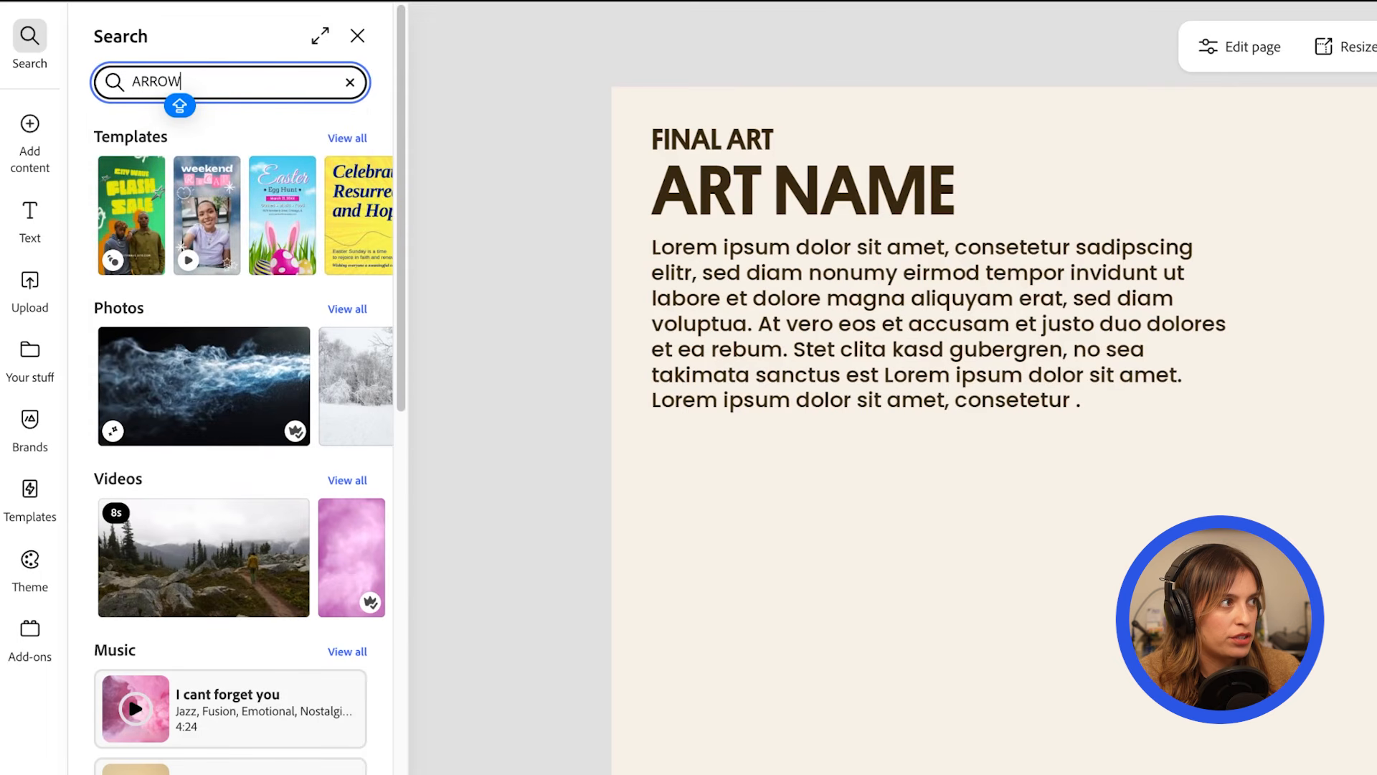
{"action": "key", "text": "Return"}
{"action": "scroll", "coordinate": [246, 598], "scroll_direction": "down", "scroll_amount": 10}
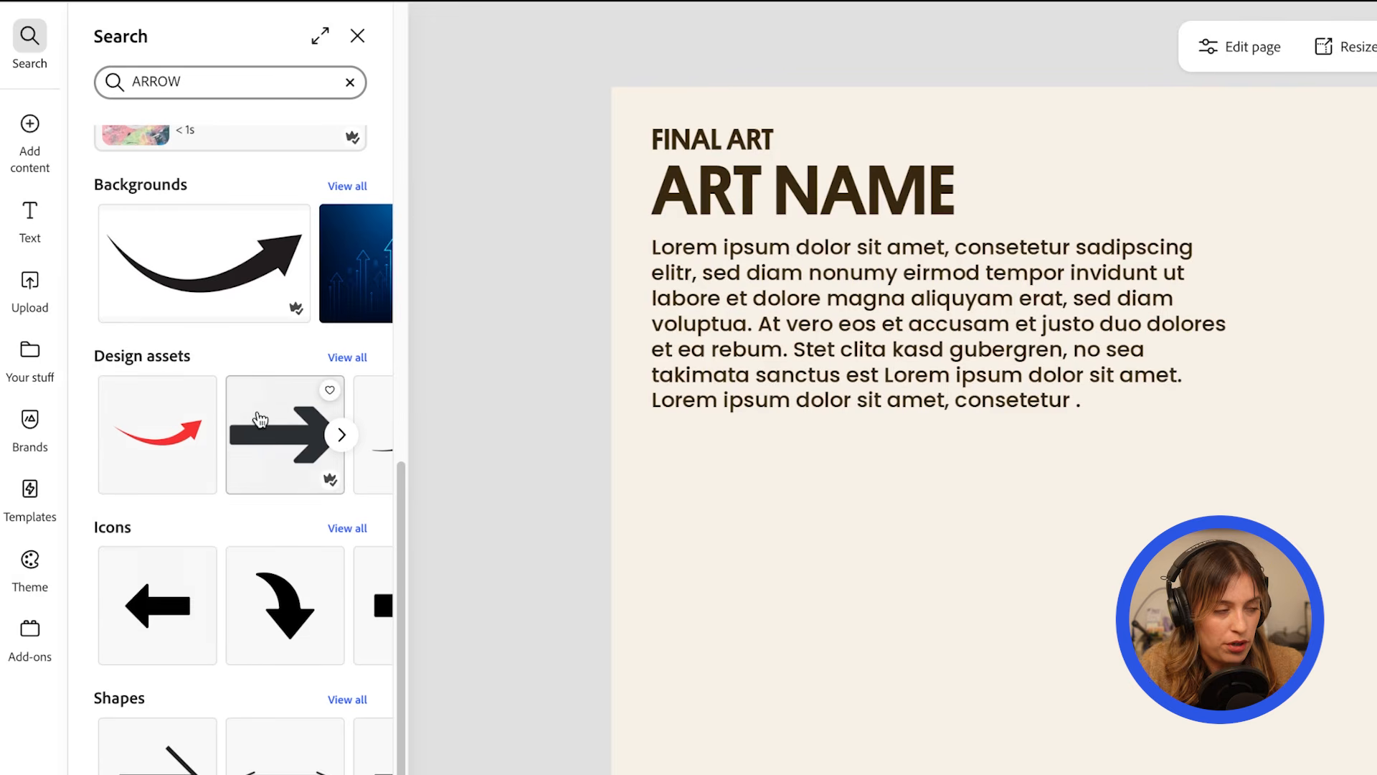
{"action": "left_click", "coordinate": [347, 357]}
{"action": "left_click", "coordinate": [284, 96]}
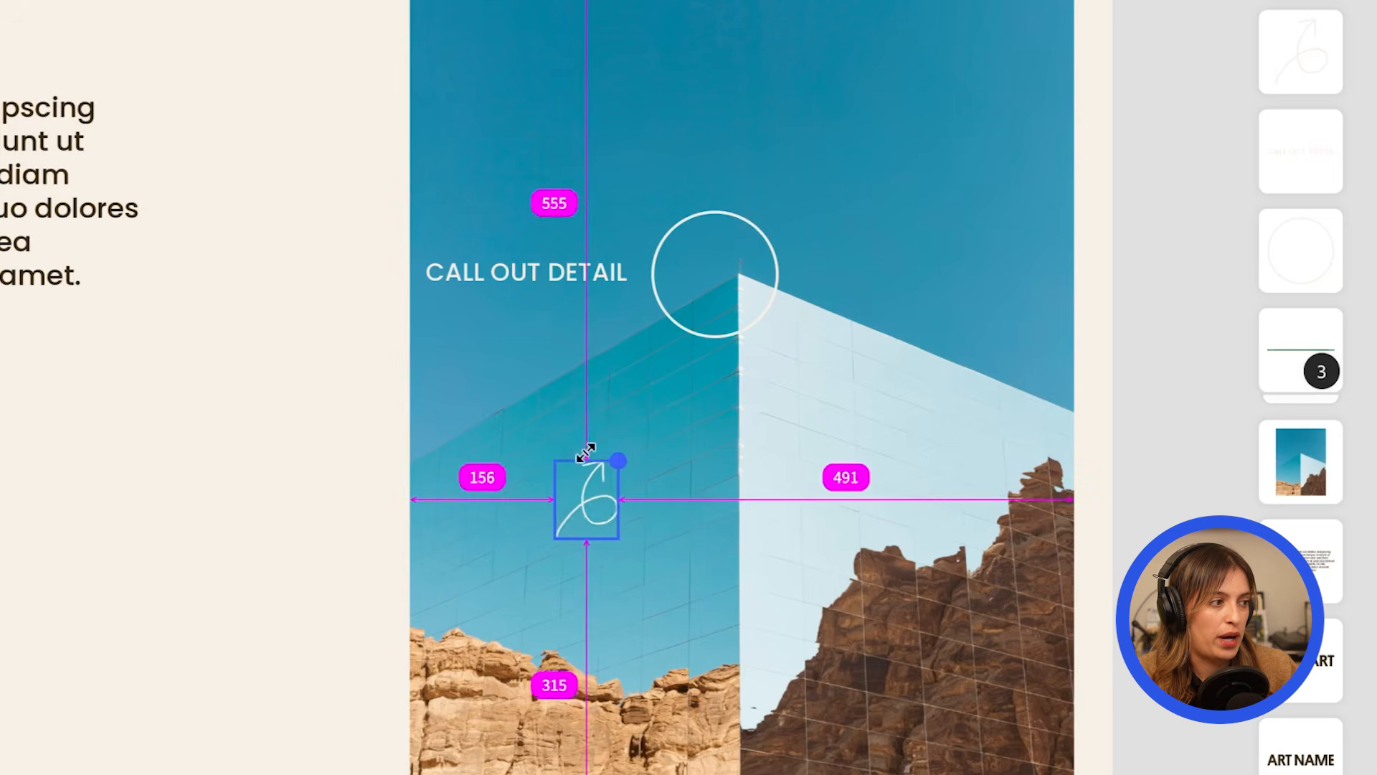
{"action": "left_click_drag", "start_coordinate": [618, 457], "coordinate": [579, 219]}
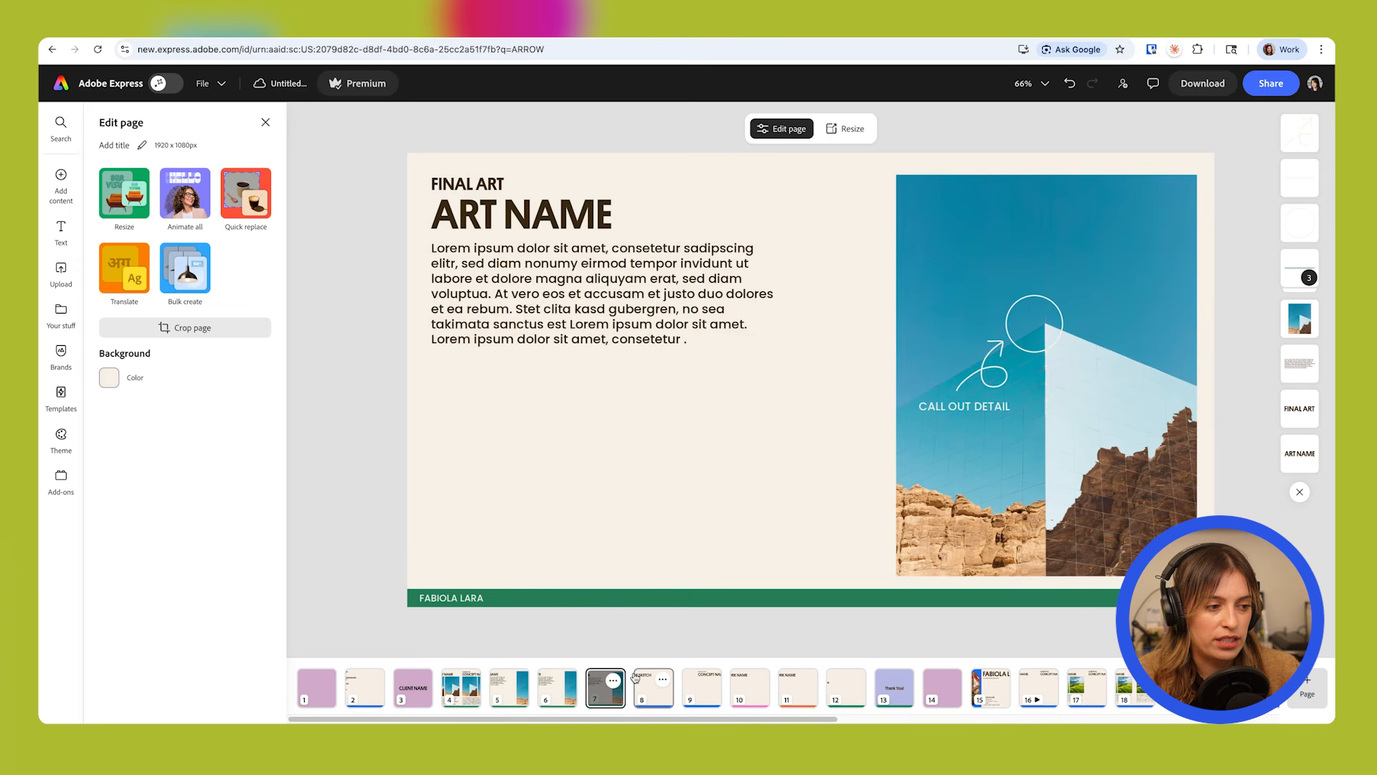
Turn a duplicate of the final art page into a NEXT STEPS list of three numbered placeholder items with a NEXT ROUND paragraph below.
{"action": "left_click", "coordinate": [614, 681]}
{"action": "left_click", "coordinate": [603, 595]}
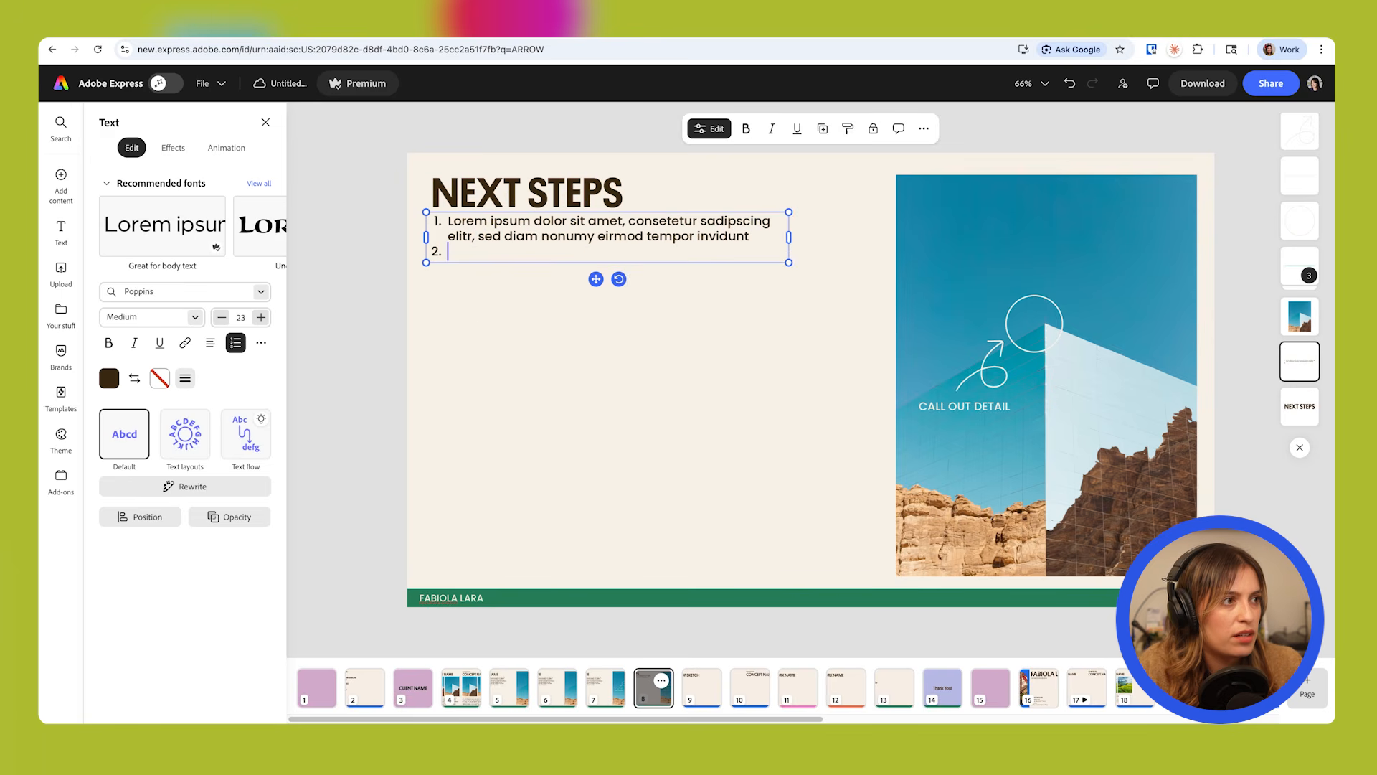
{"action": "key", "text": "Return"}
{"action": "type", "text": "ut labore et dolore magna aliquyam erat, sed diam voluptua. At vero eos et accusam et justo duo dolores et ea rebum. Stet clita kasd gubergren, no sea takimata sanctus est Lorem ipsum dolor sit amet. Lorem ipsum dolor sit amet, consetetur ."}
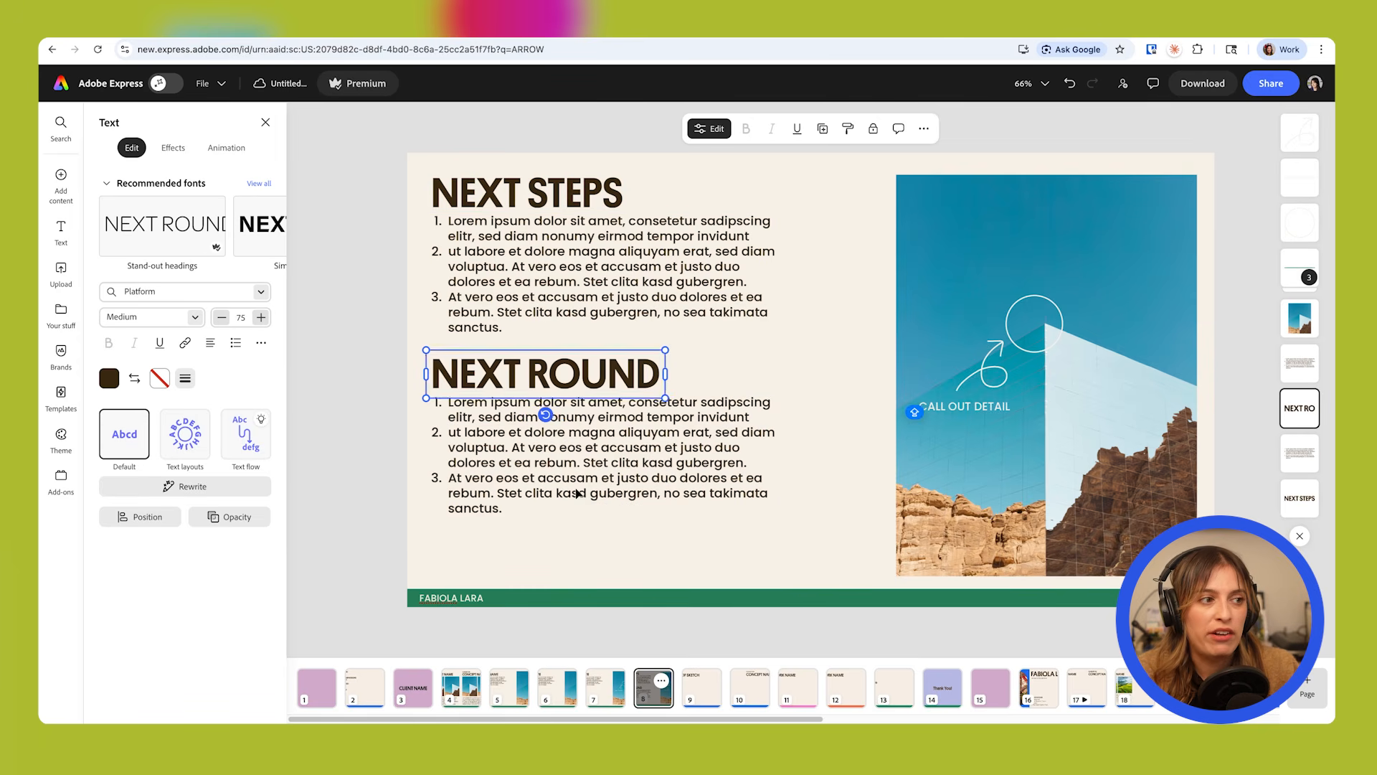
{"action": "double_click", "coordinate": [577, 493]}
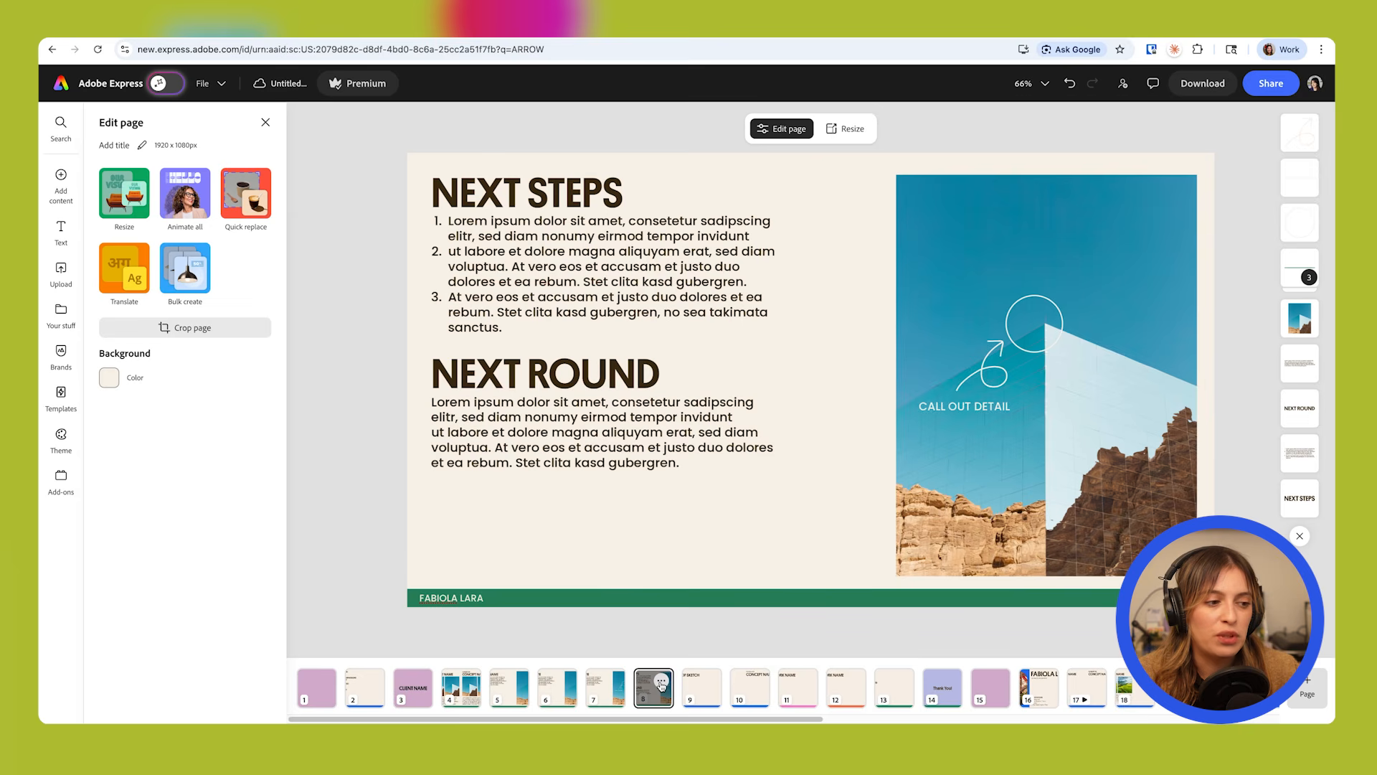
Duplicate page 8 and rework the copy with two EXTRA DETAILS INFO text blocks on the right and an enlarged photo without callout on the left.
{"action": "left_click", "coordinate": [660, 681]}
{"action": "left_click", "coordinate": [657, 595]}
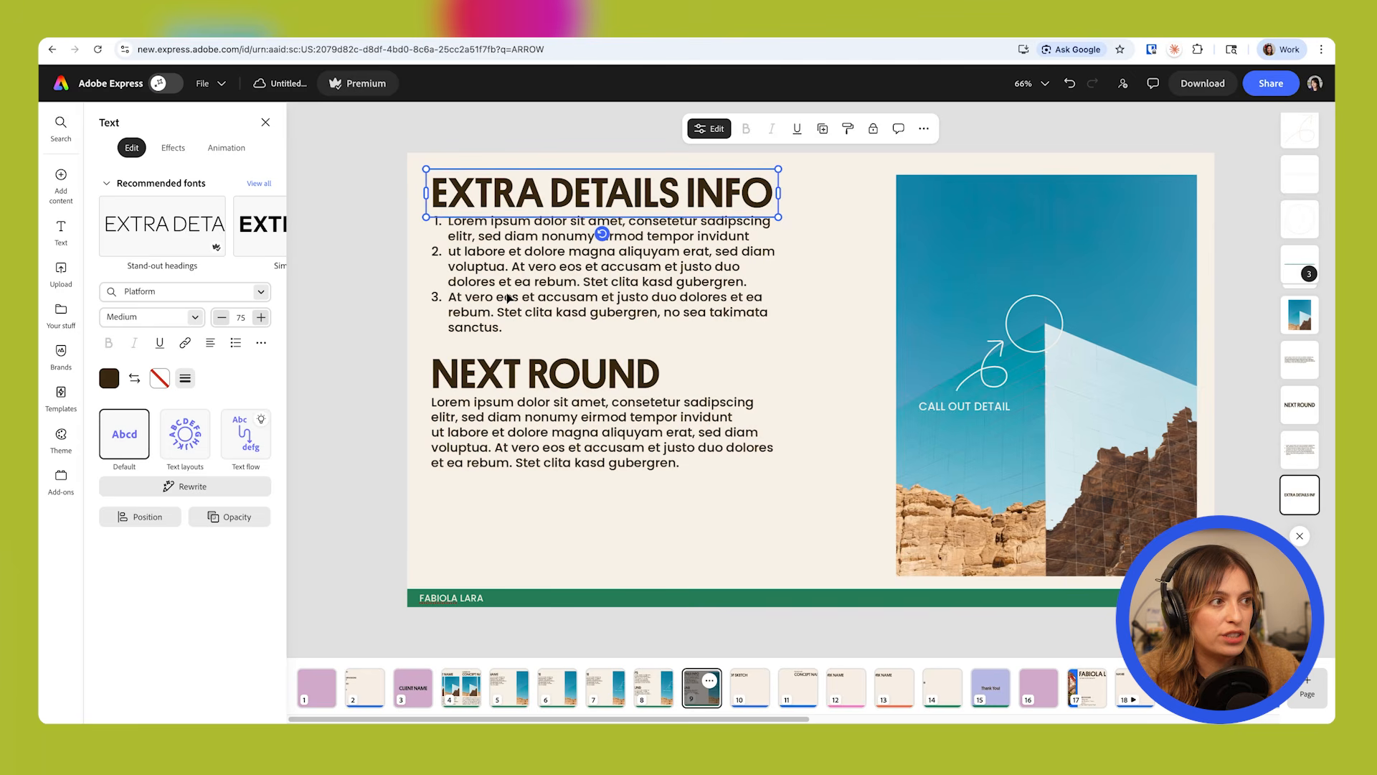
{"action": "left_click", "coordinate": [539, 290]}
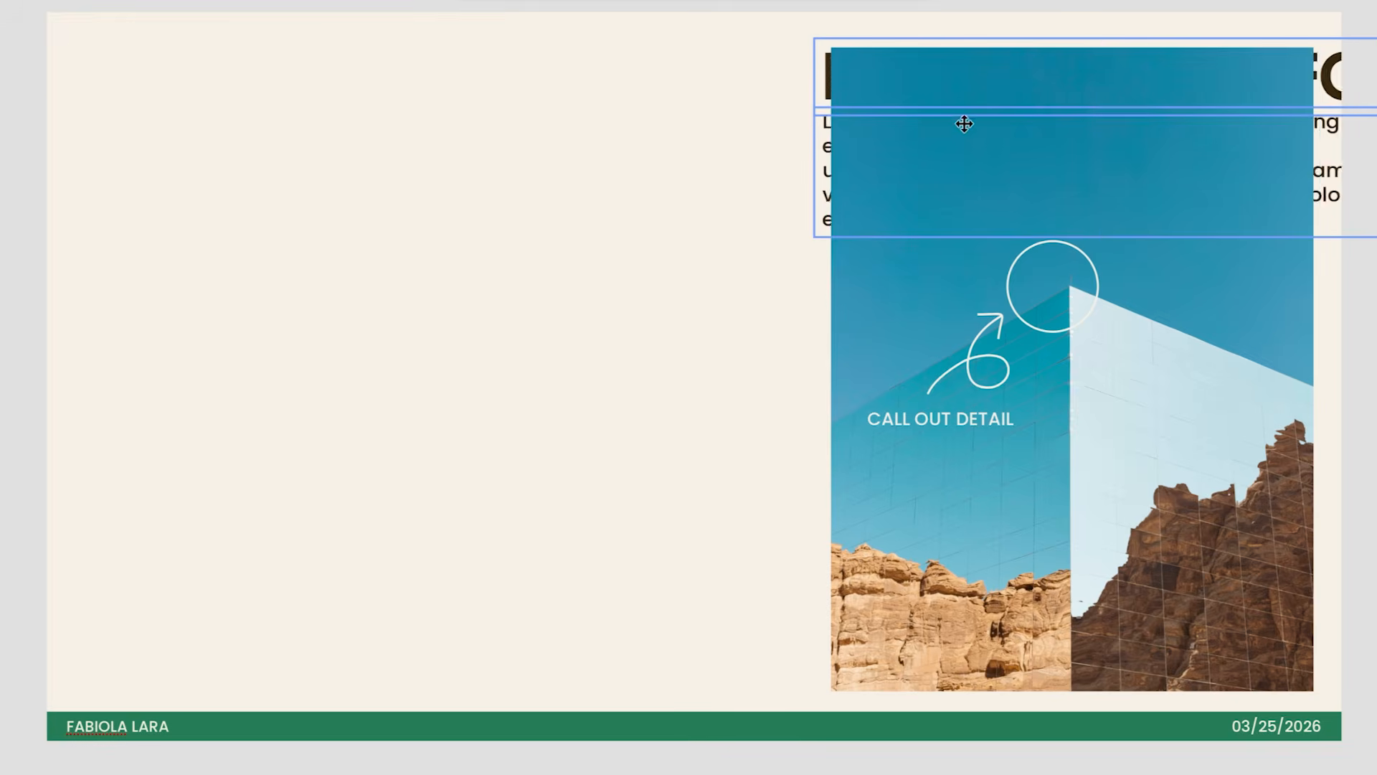
{"action": "left_click_drag", "start_coordinate": [961, 122], "coordinate": [888, 132]}
{"action": "left_click", "coordinate": [1009, 587]}
{"action": "left_click_drag", "start_coordinate": [1010, 587], "coordinate": [308, 564]}
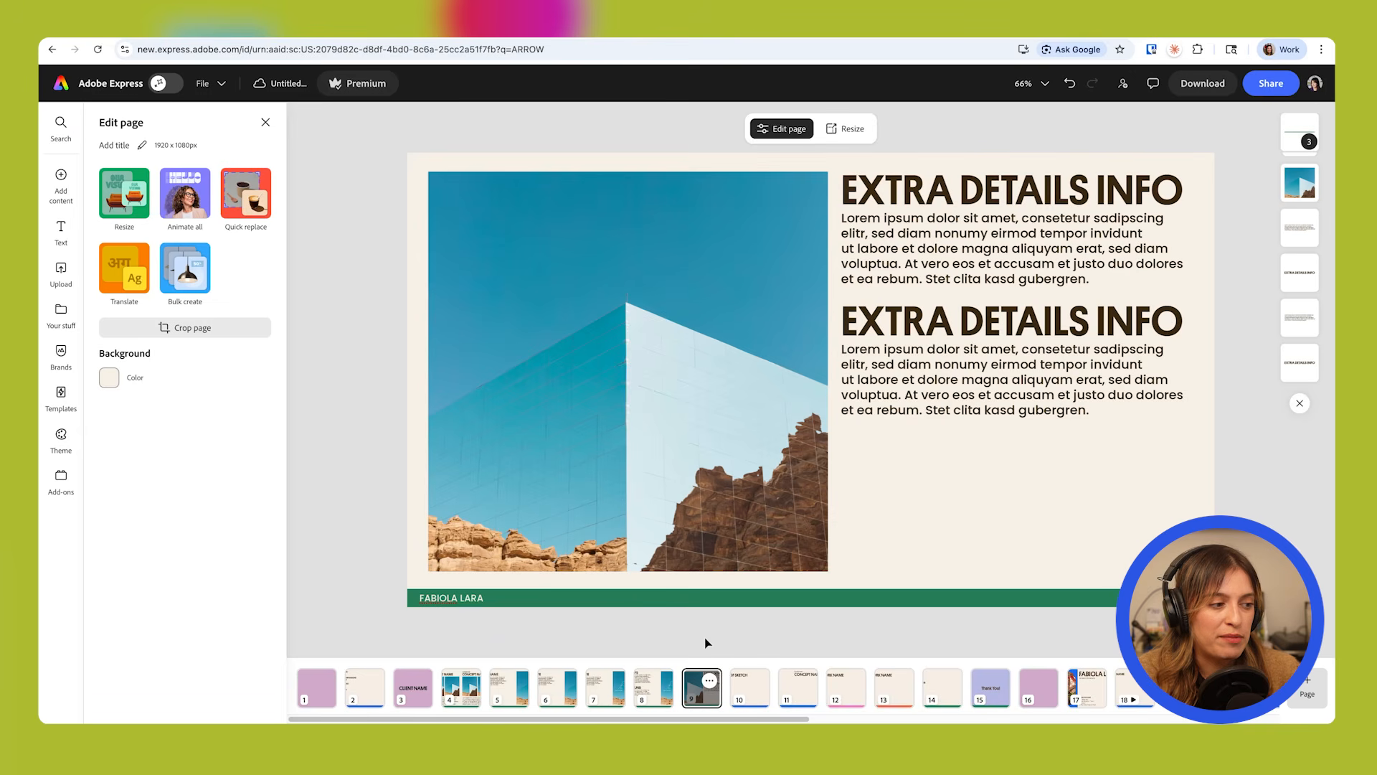
Duplicate the CLIENT NAME cover, move the copy behind page 9 and change its large heading to THANK YOU.
{"action": "left_click", "coordinate": [426, 688]}
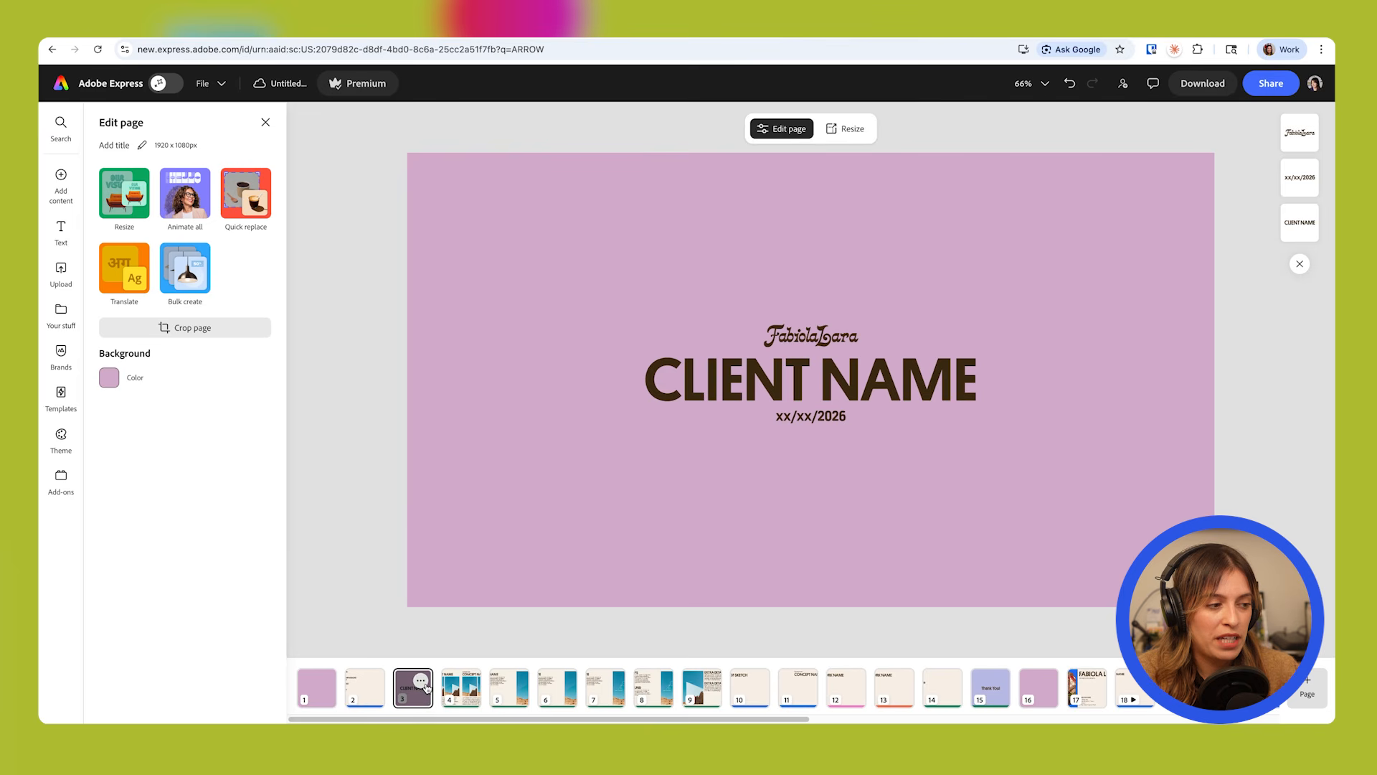
{"action": "left_click", "coordinate": [421, 680]}
{"action": "left_click", "coordinate": [430, 607]}
{"action": "left_click_drag", "start_coordinate": [460, 687], "coordinate": [770, 698]}
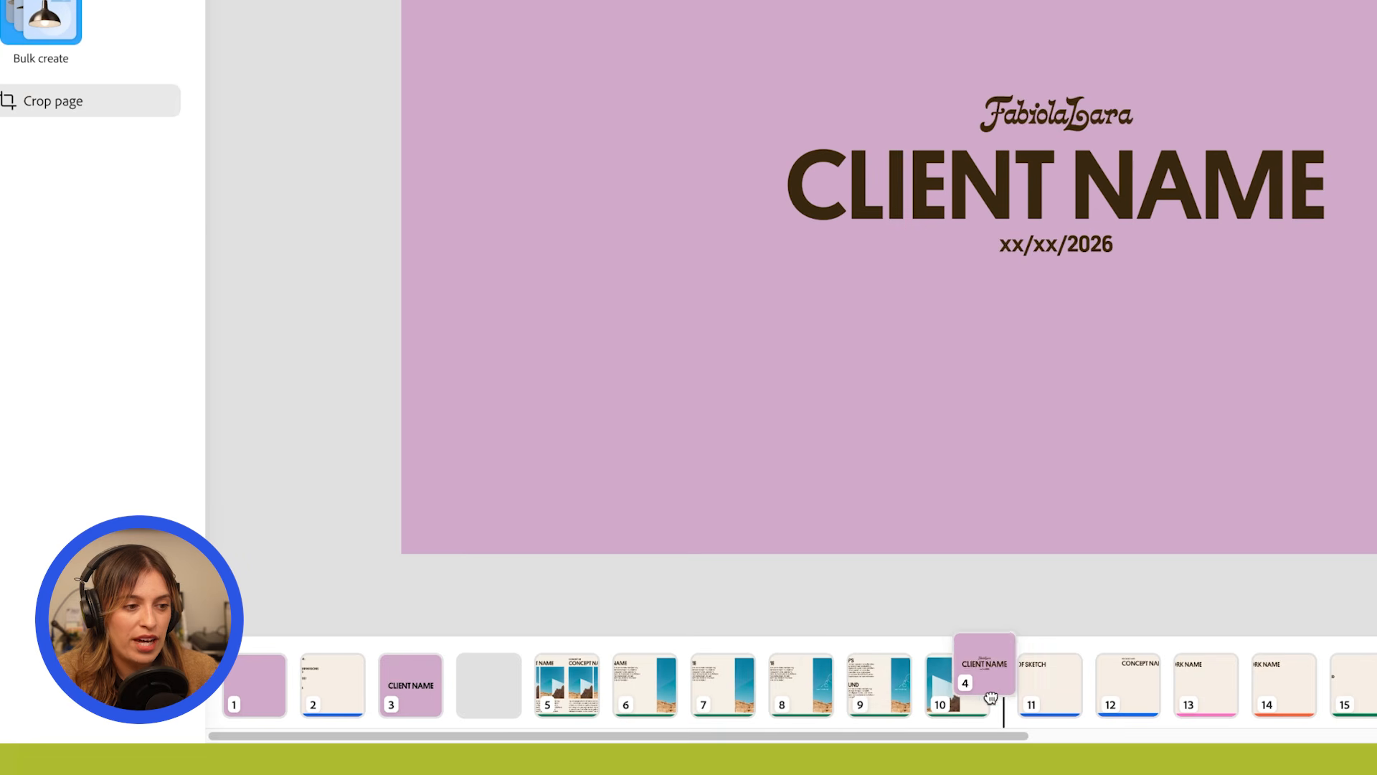
{"action": "left_click_drag", "start_coordinate": [991, 697], "coordinate": [1002, 700]}
{"action": "type", "text": "THANK YOU"}
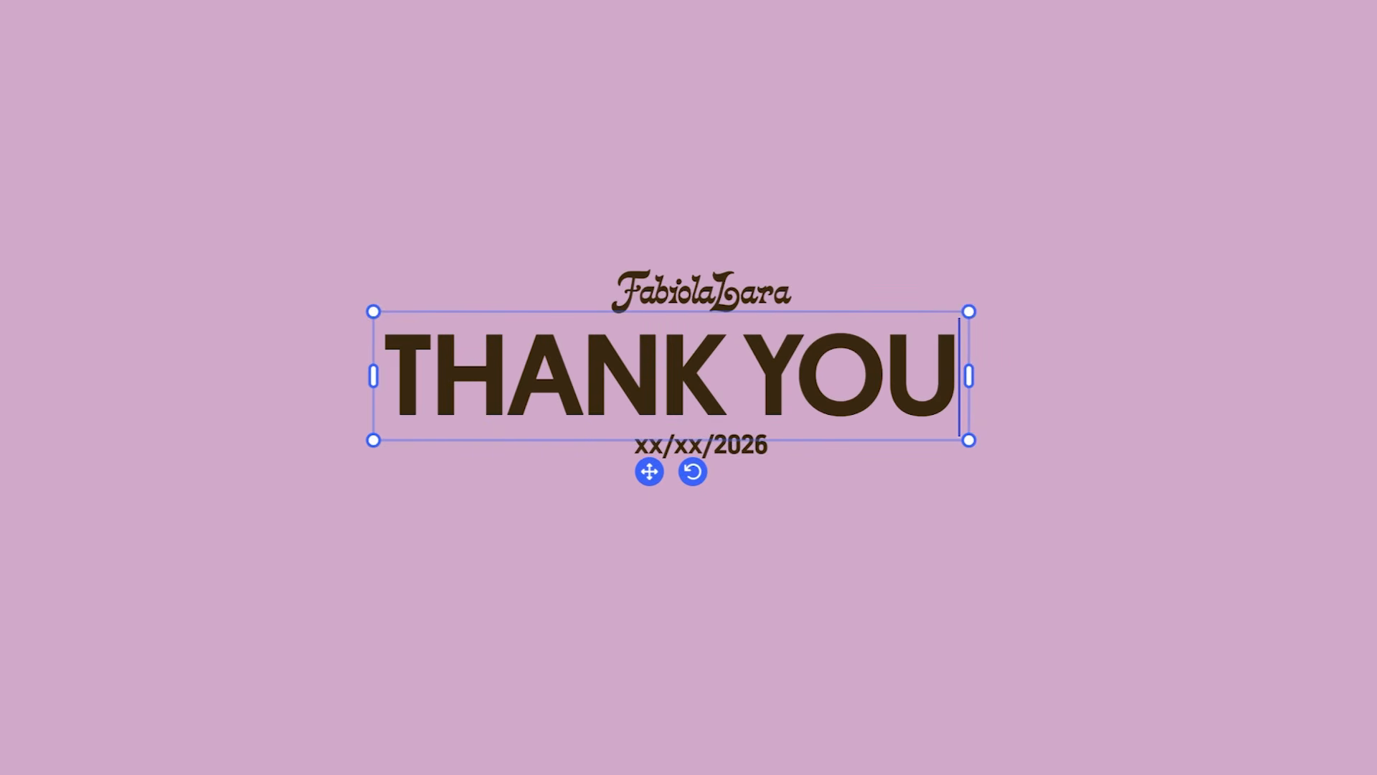
Add an exclamation mark to the THANK YOU heading and replace the date below it with a placeholder e-mail address in capitals.
{"action": "type", "text": "!"}
{"action": "double_click", "coordinate": [829, 414]}
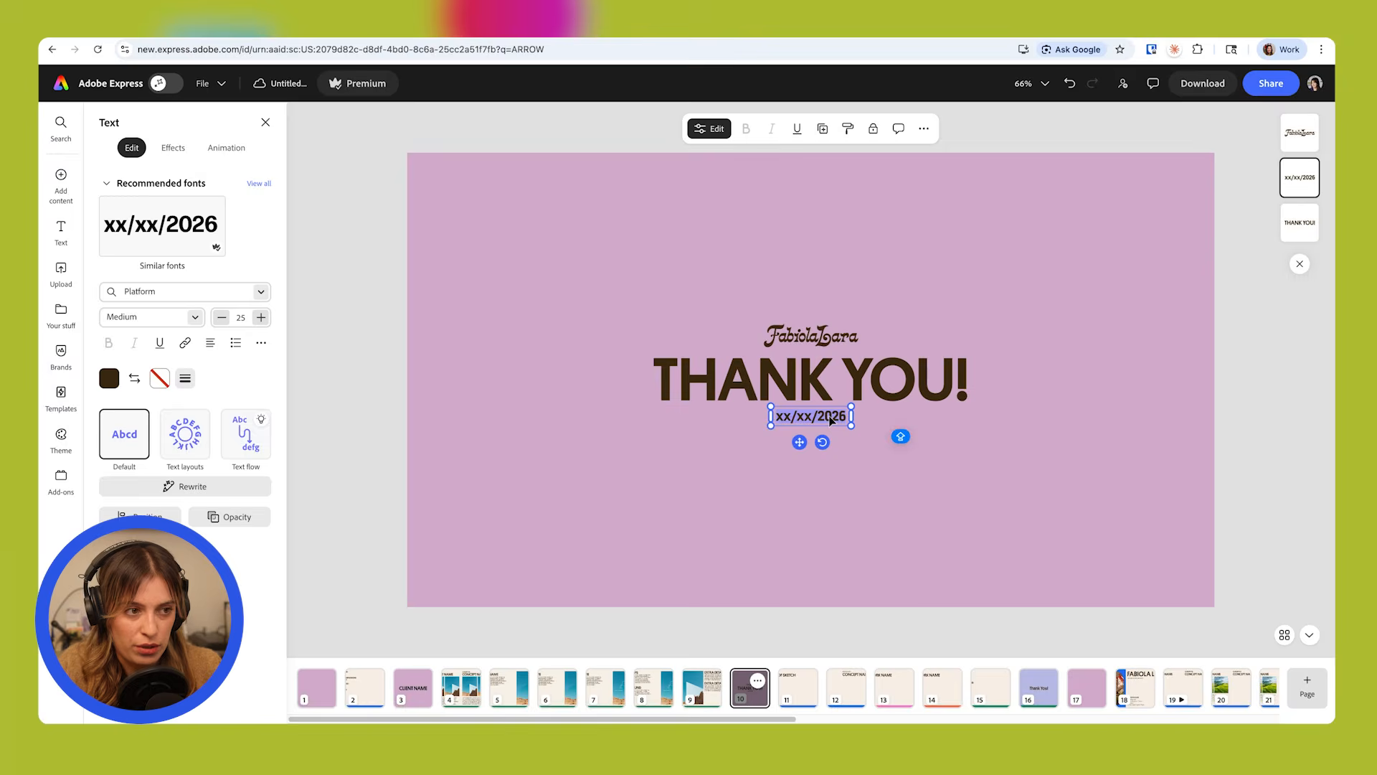
{"action": "type", "text": "NAME@EMAIL.COM"}
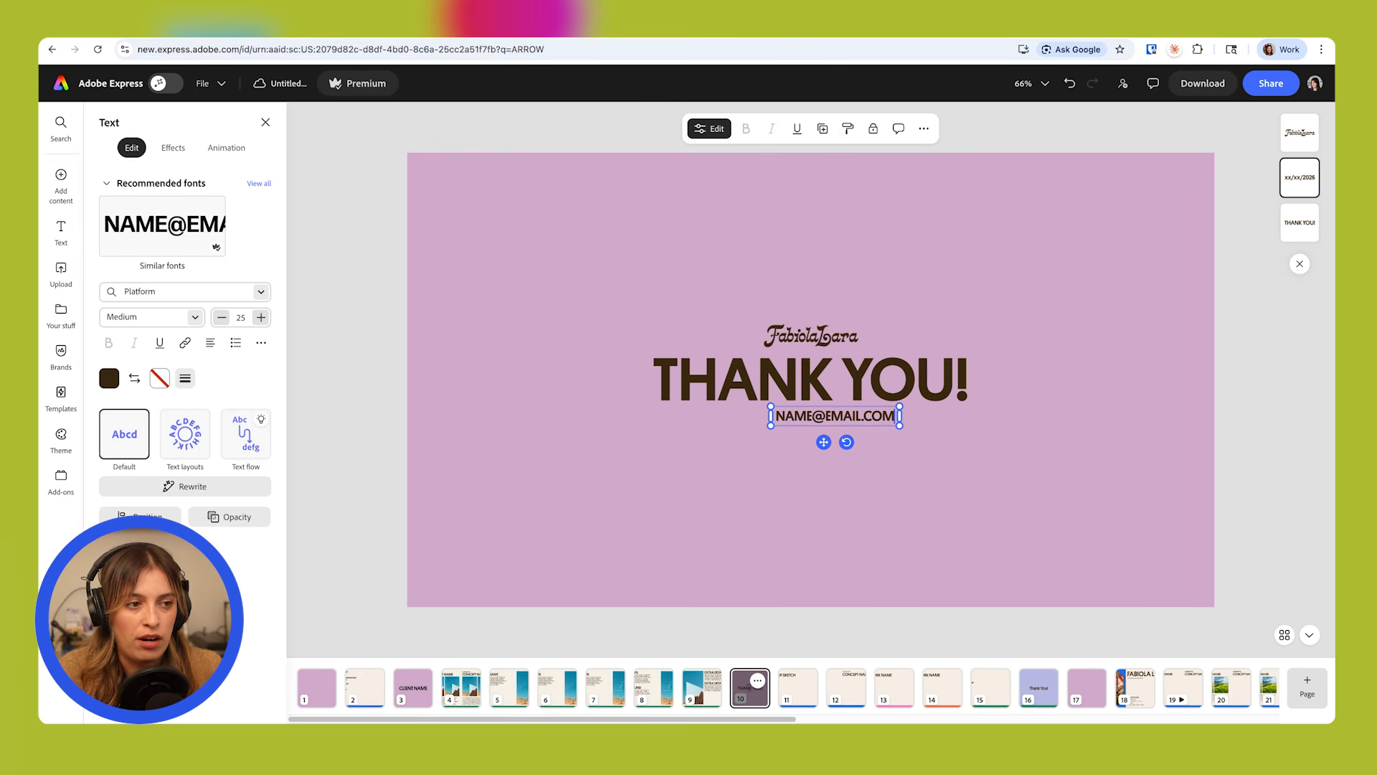
{"action": "key", "text": "Escape"}
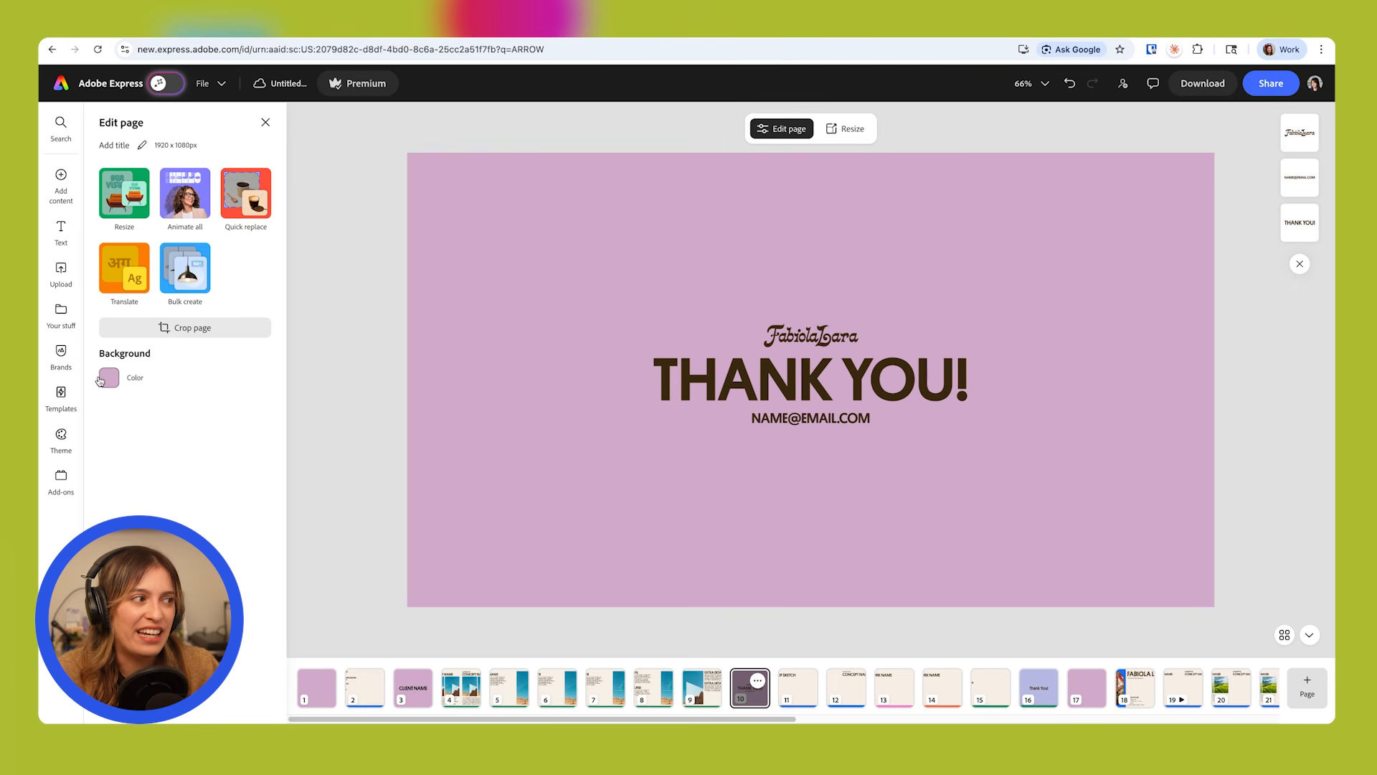
Change the thank-you page's background to the pale blue-green swatch from the brand's Primary Palette.
{"action": "left_click", "coordinate": [109, 377]}
{"action": "left_click", "coordinate": [155, 430]}
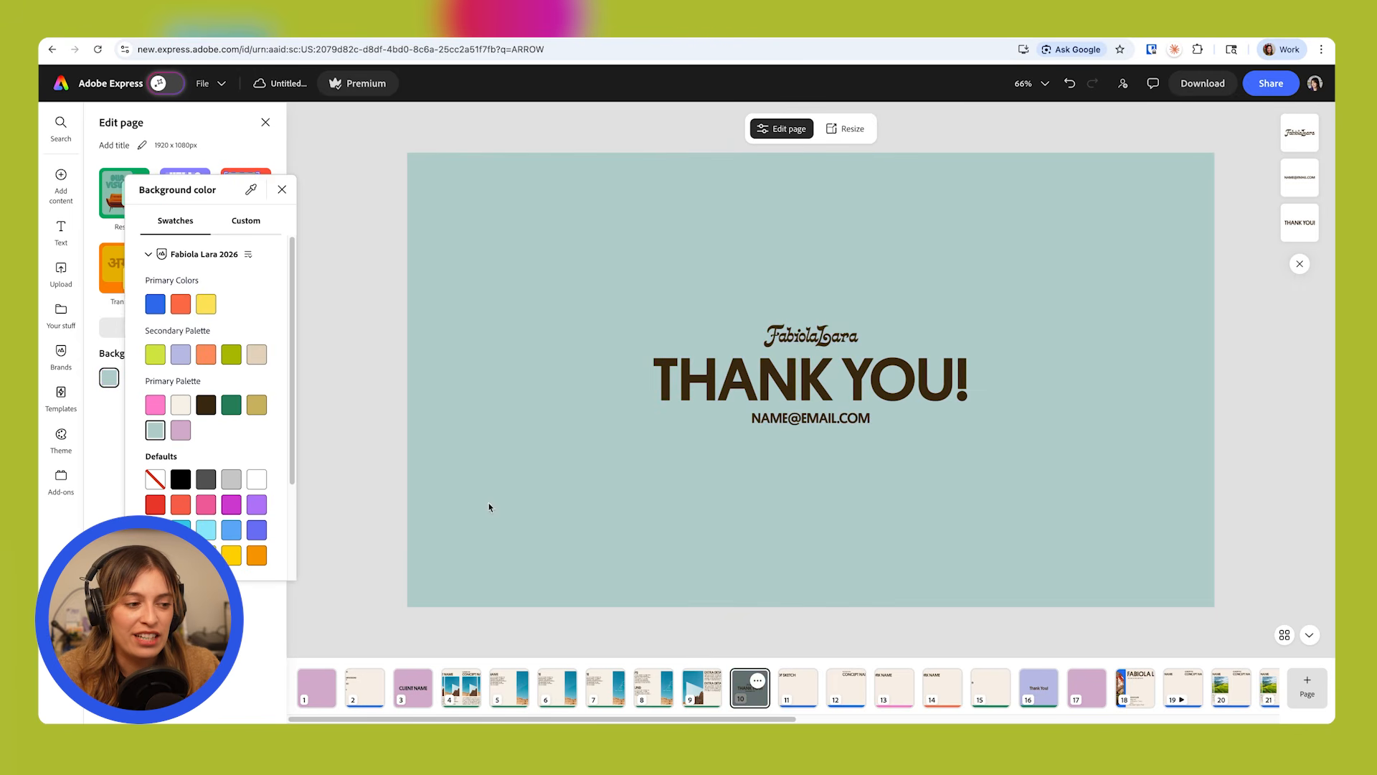
{"action": "left_click", "coordinate": [370, 575]}
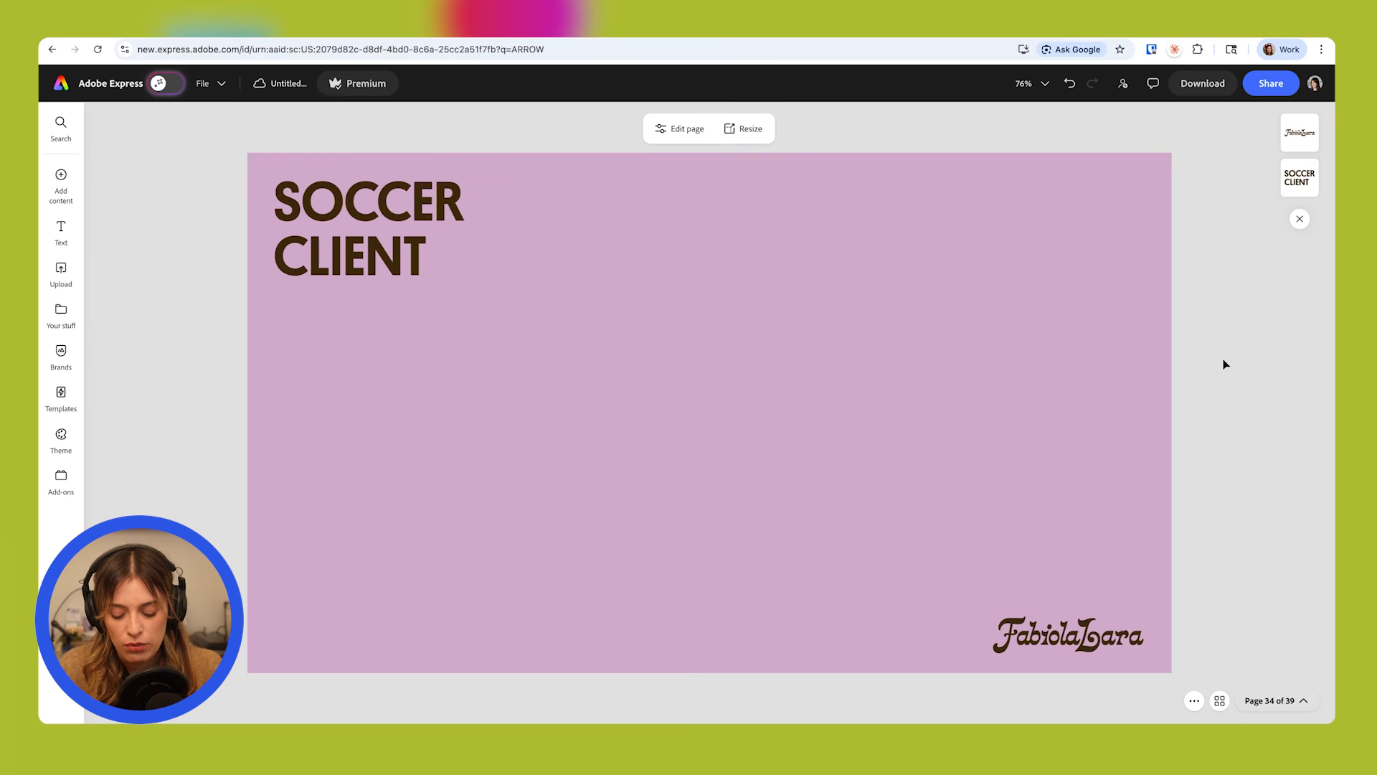
Review the filled-in SOCCER CLIENT example, from its cover through the sketch concepts, next steps and risograph printing pages to the closing page.
{"action": "key", "text": "Right"}
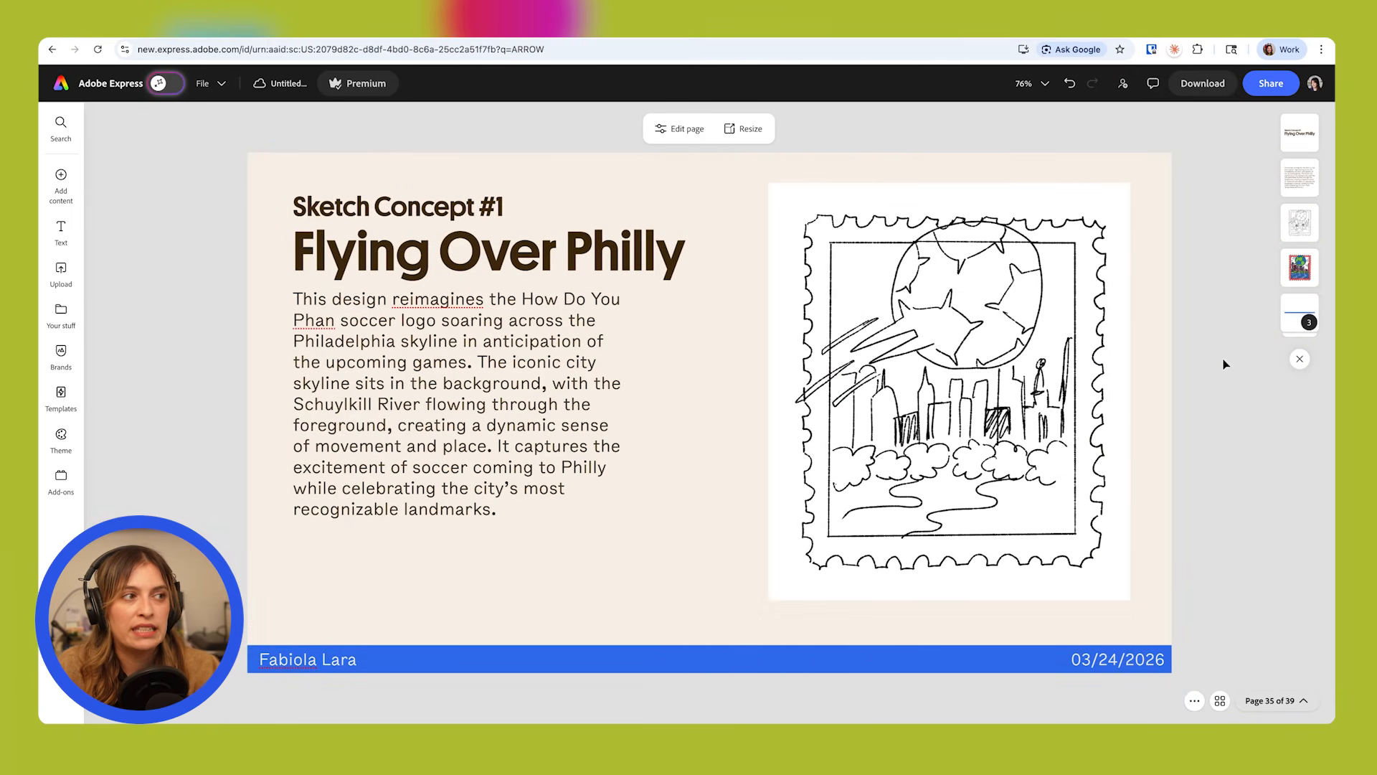
{"action": "key", "text": "Right"}
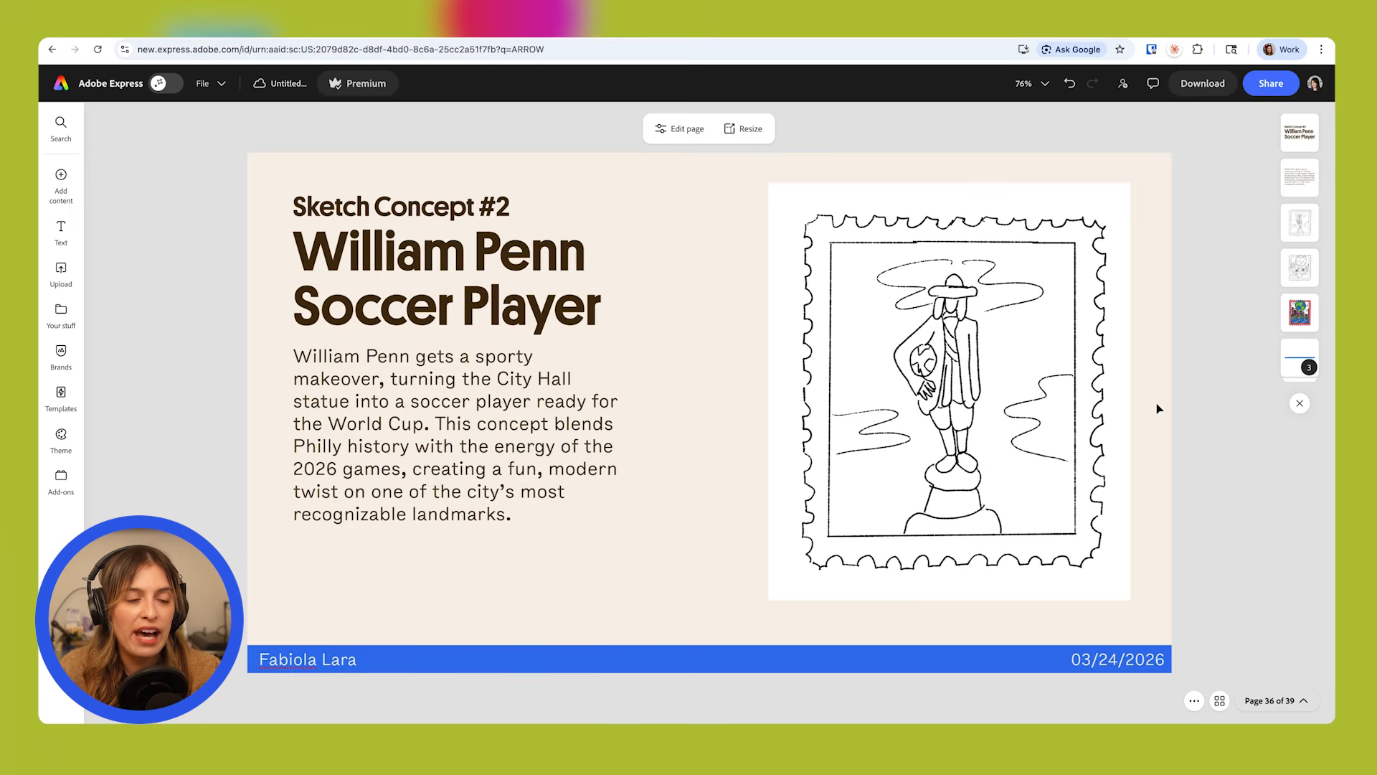
{"action": "key", "text": "Right"}
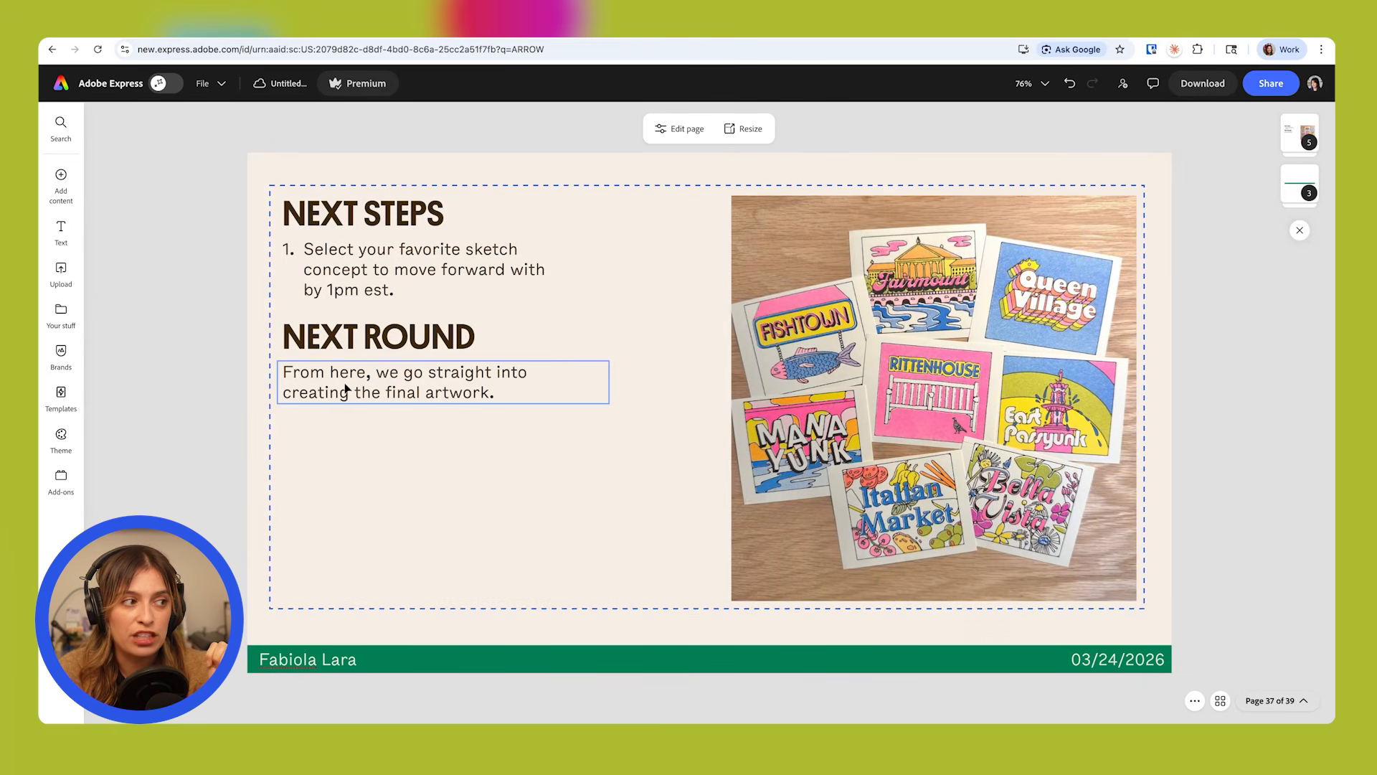
{"action": "key", "text": "Right"}
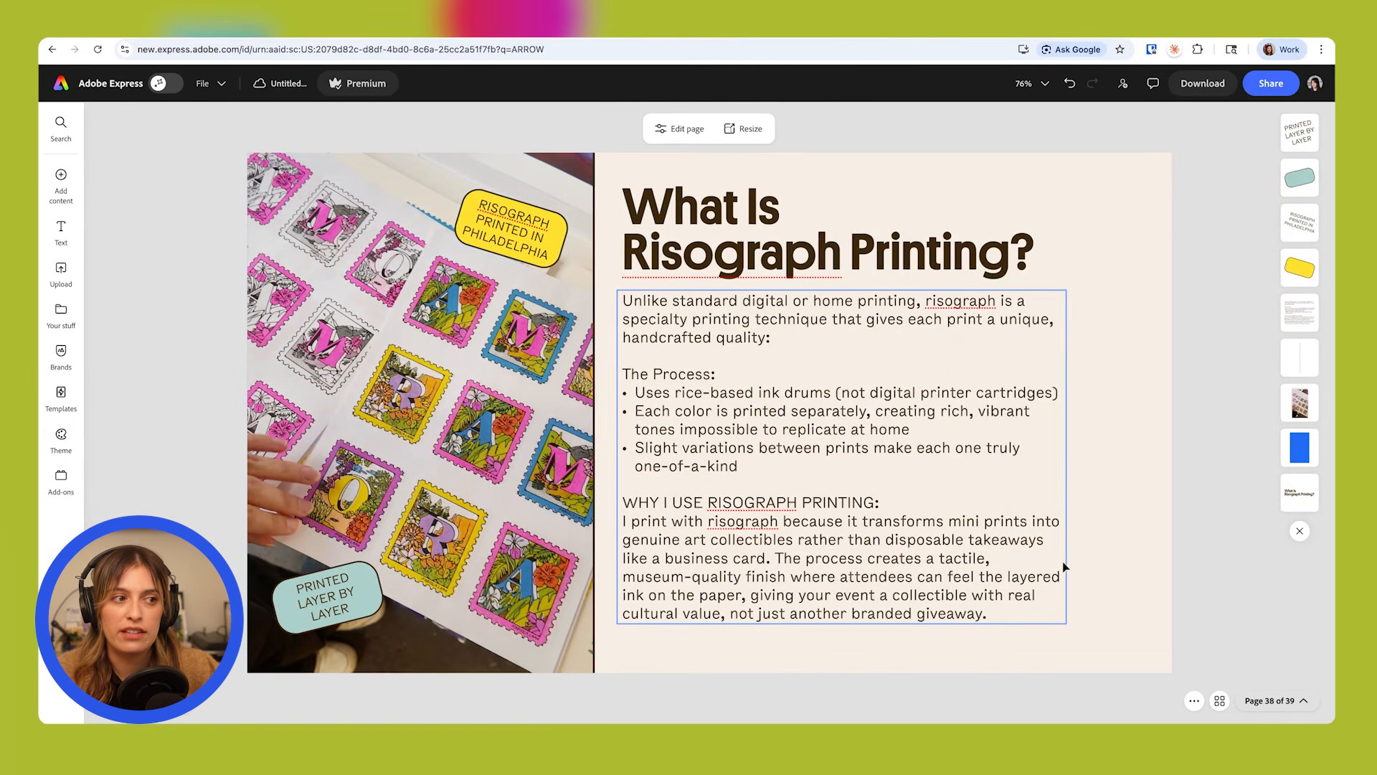
{"action": "key", "text": "Right"}
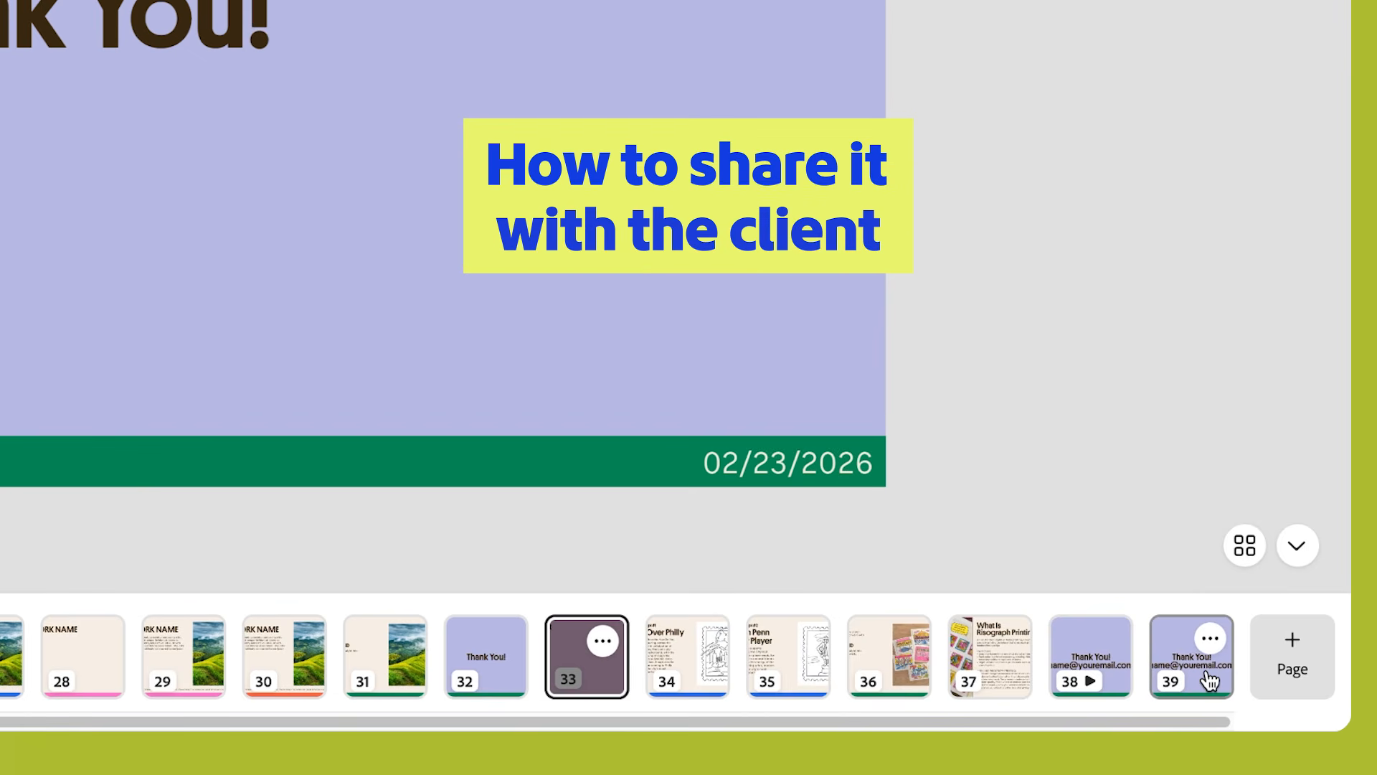
Select pages 33 to 39 and download only those pages as a PDF Print file in RGB, without crop marks or bleed.
{"action": "left_click", "coordinate": [1189, 674], "text": "shift"}
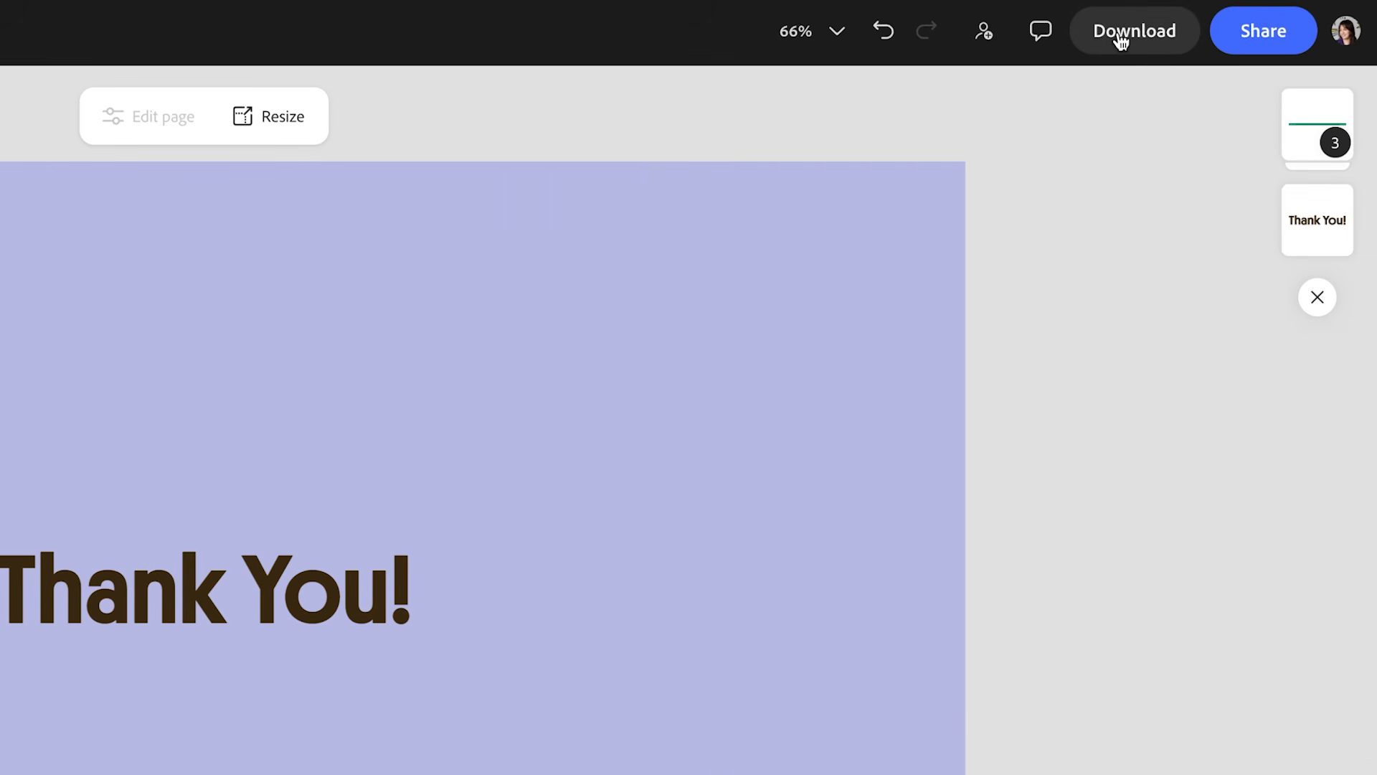
{"action": "left_click", "coordinate": [1119, 35]}
{"action": "left_click", "coordinate": [1086, 307]}
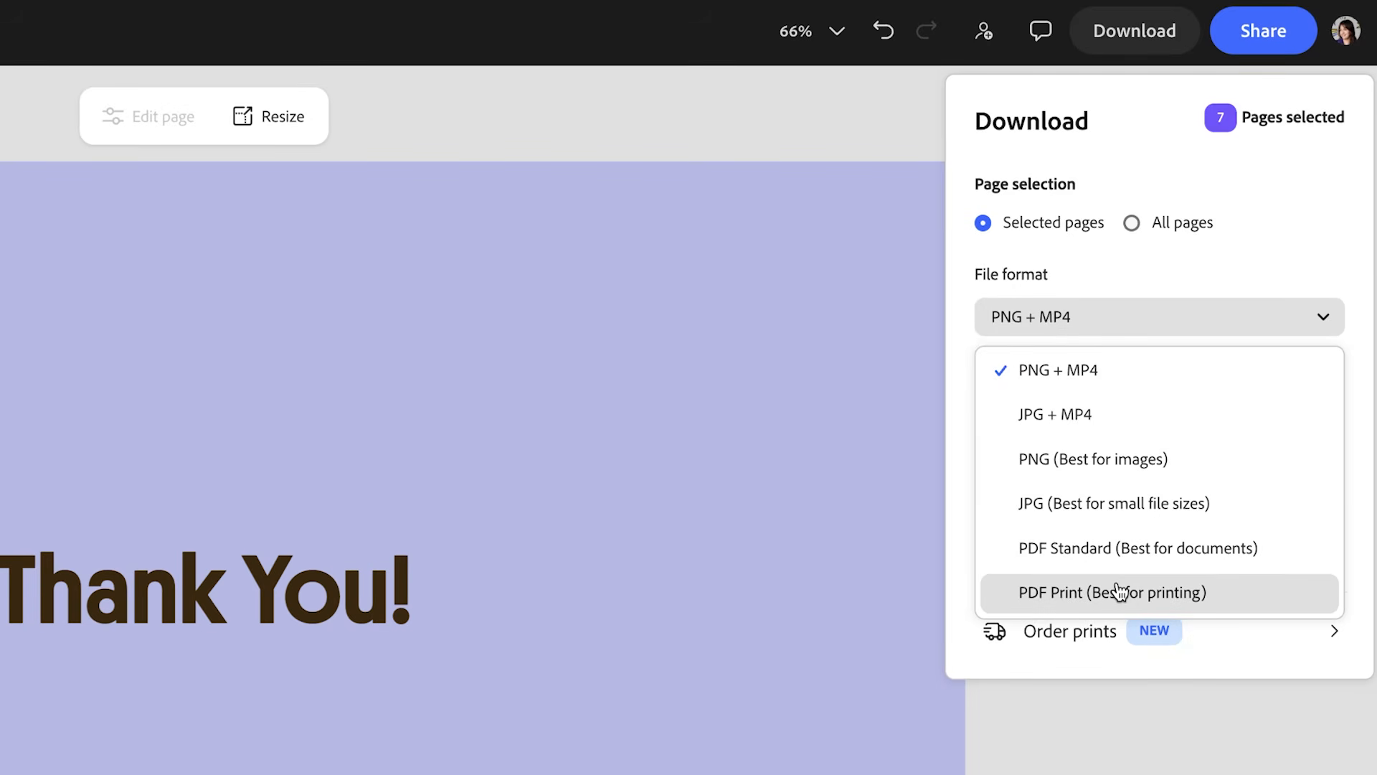
{"action": "left_click", "coordinate": [1036, 591]}
{"action": "scroll", "coordinate": [1261, 422], "scroll_direction": "down", "scroll_amount": 2}
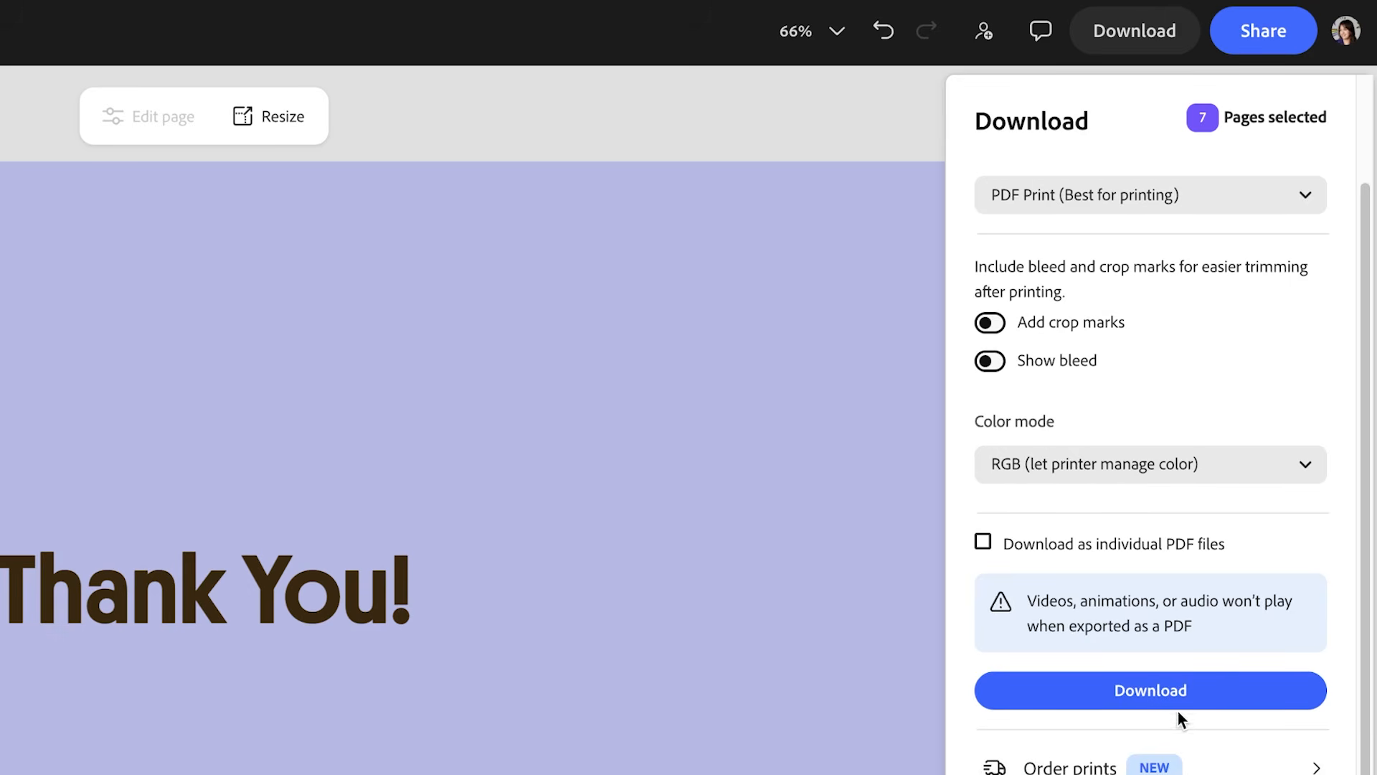
{"action": "left_click", "coordinate": [1177, 699]}
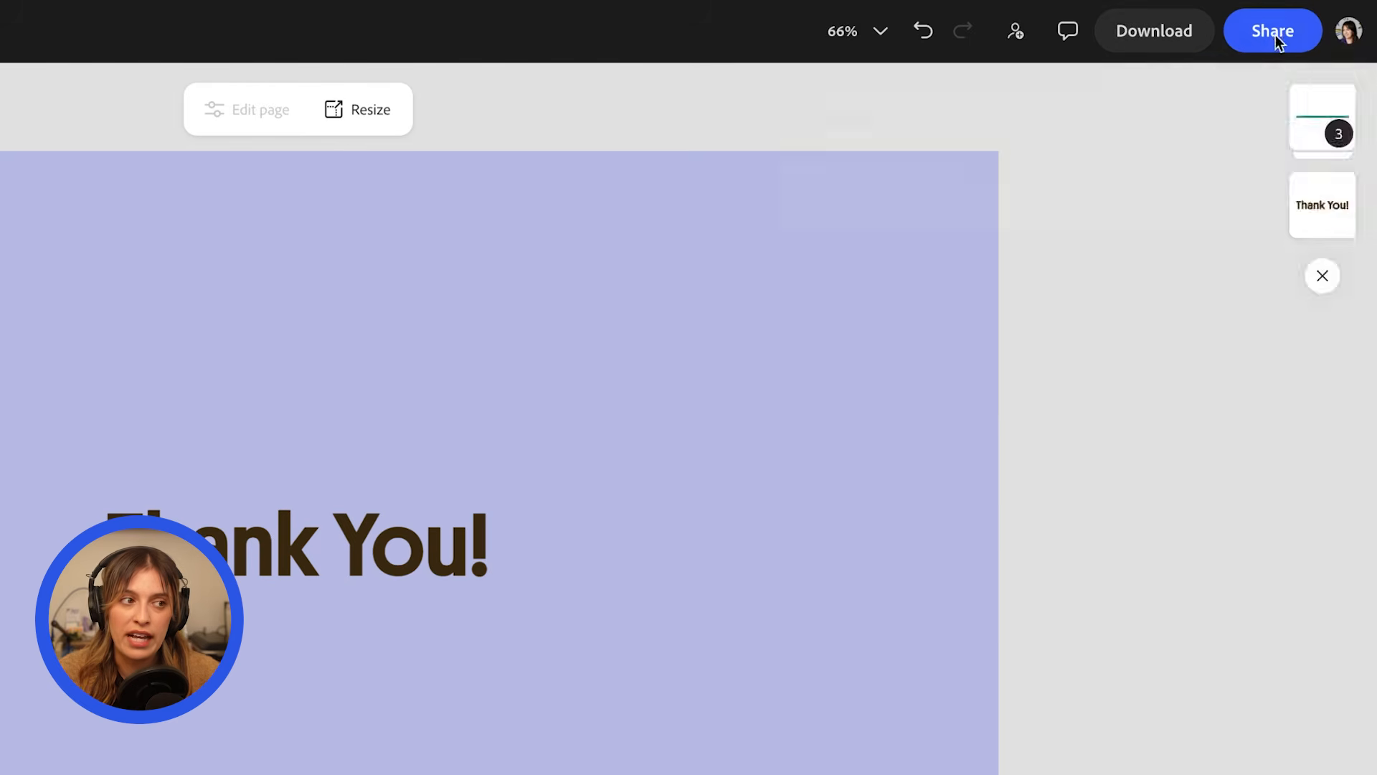
Set the file's sharing access to Anyone with the link and open the view-only link settings.
{"action": "left_click", "coordinate": [1275, 36]}
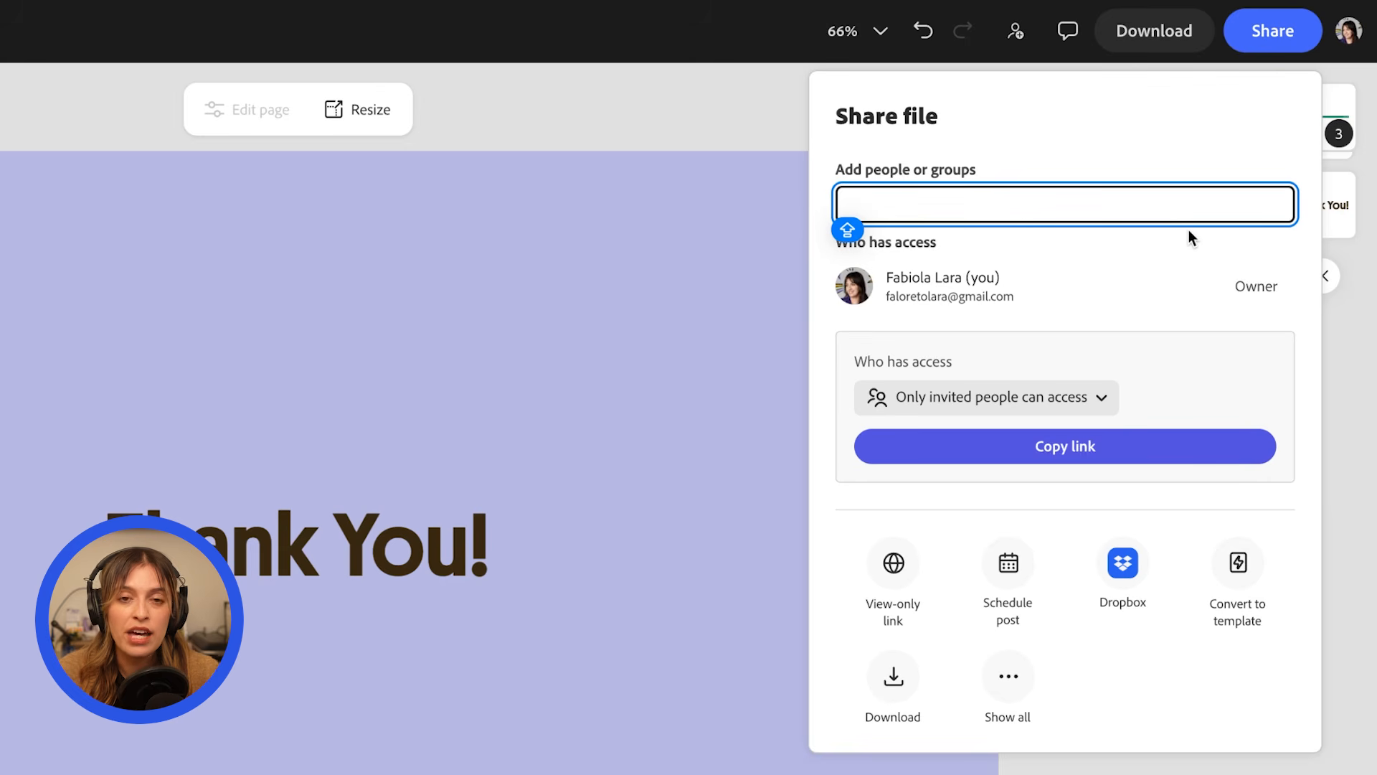
{"action": "left_click", "coordinate": [1075, 399]}
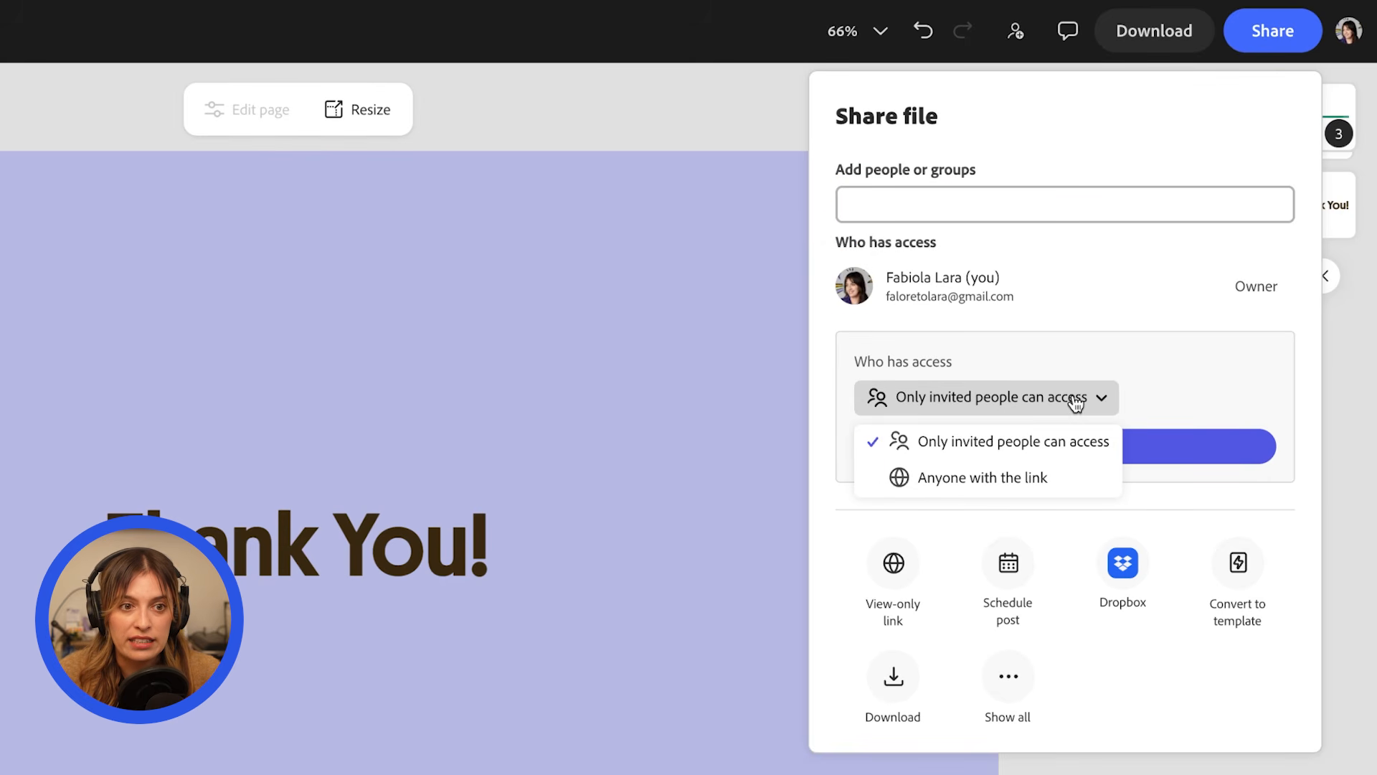
{"action": "left_click", "coordinate": [1043, 491]}
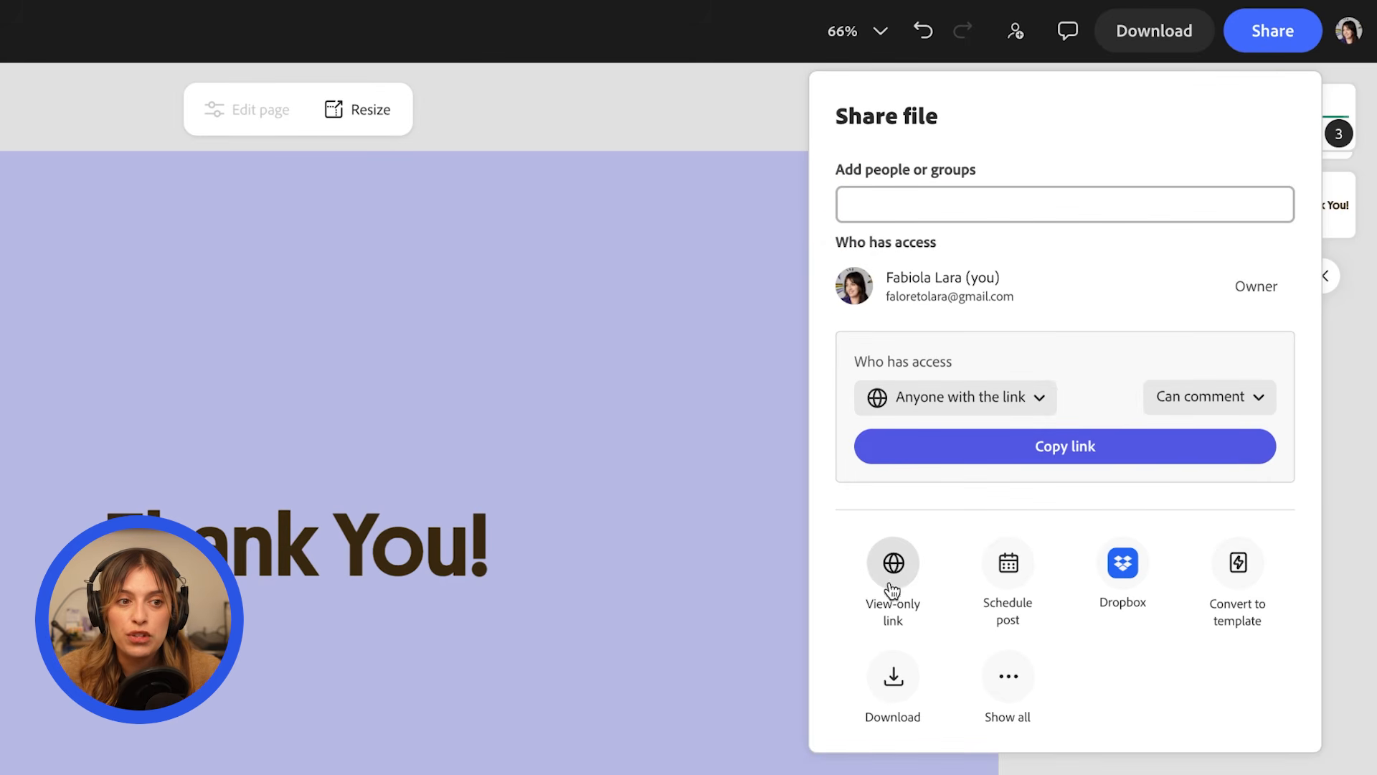
{"action": "left_click", "coordinate": [893, 567]}
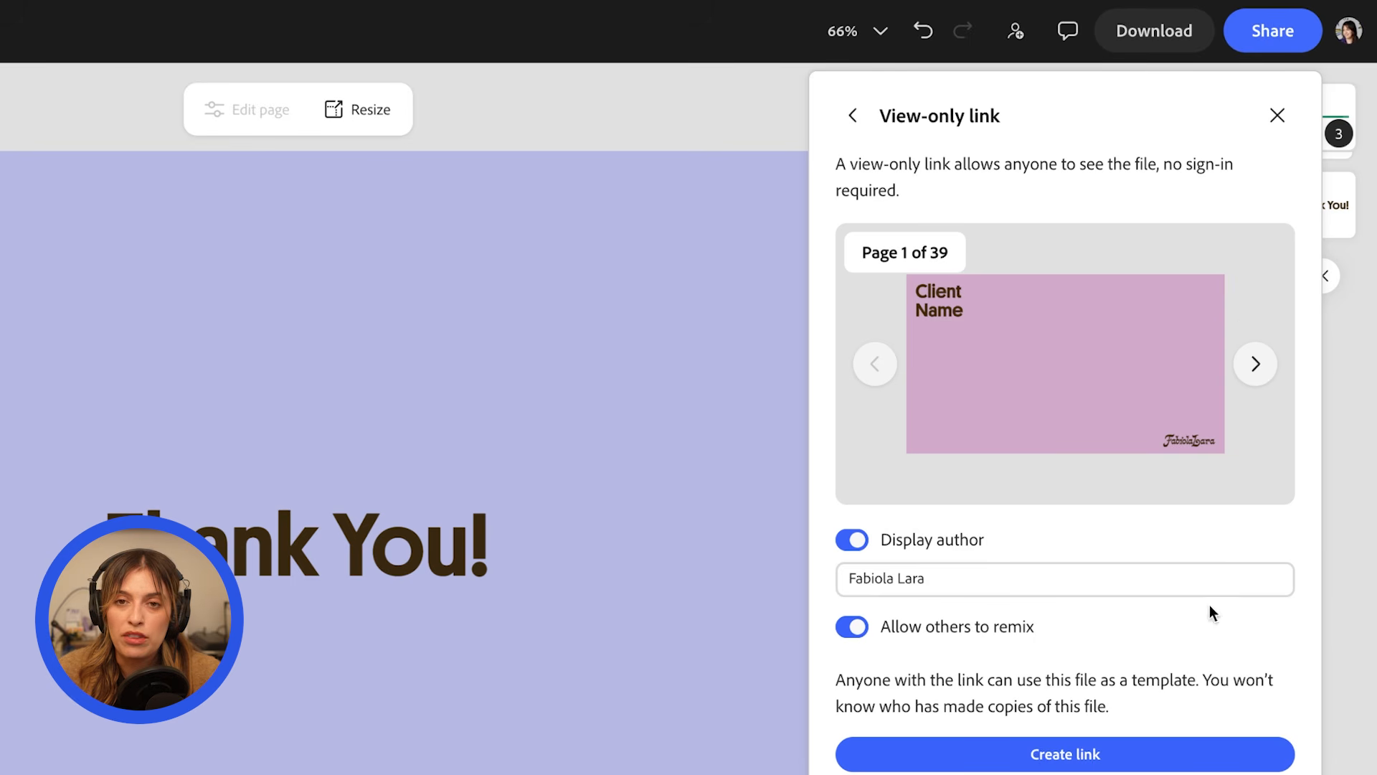